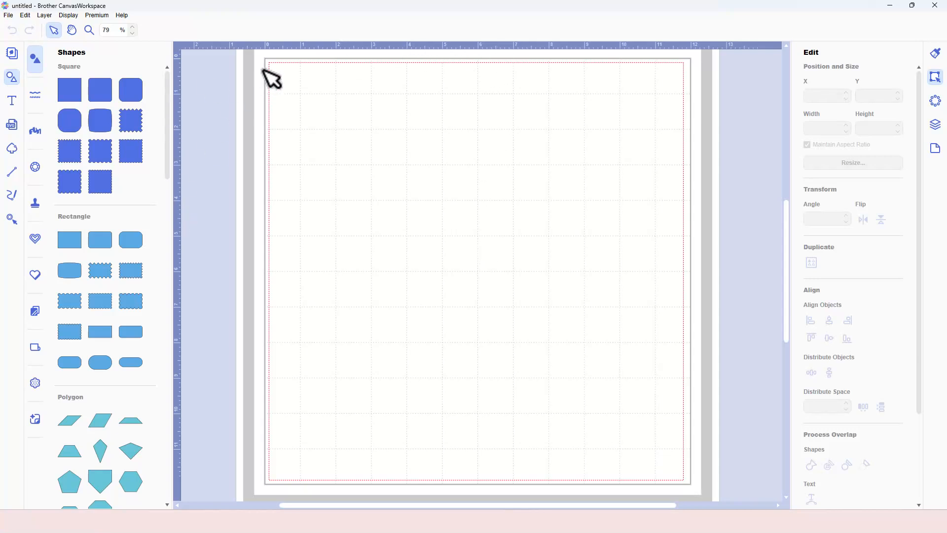
# Turn on Snap to Grid for the artboard and set the grid spacing to 0.50 inches
pyautogui.click(935, 150)
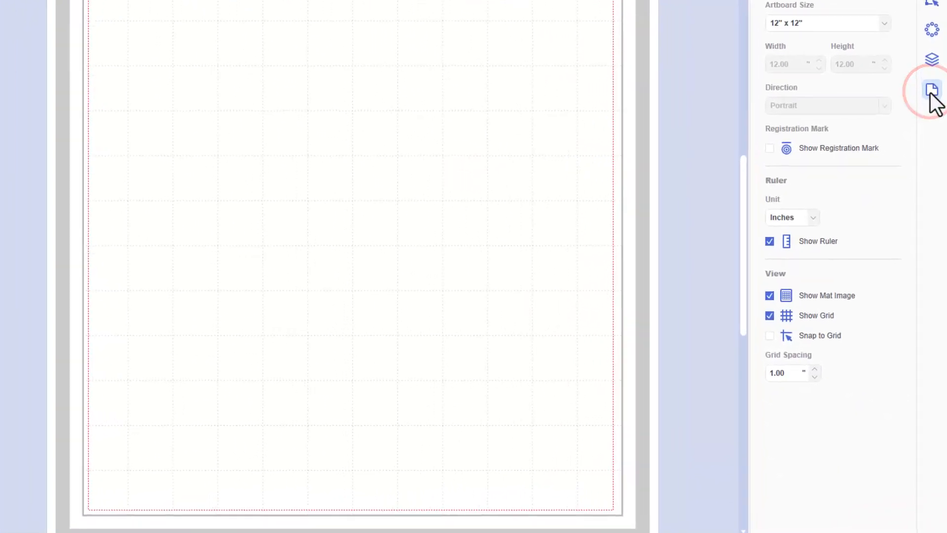
pyautogui.click(812, 330)
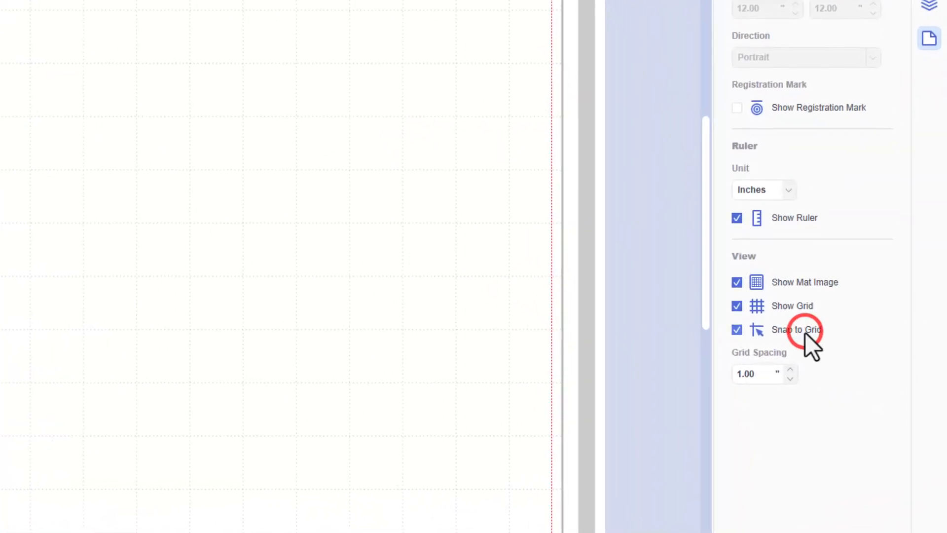
pyautogui.doubleClick(759, 374)
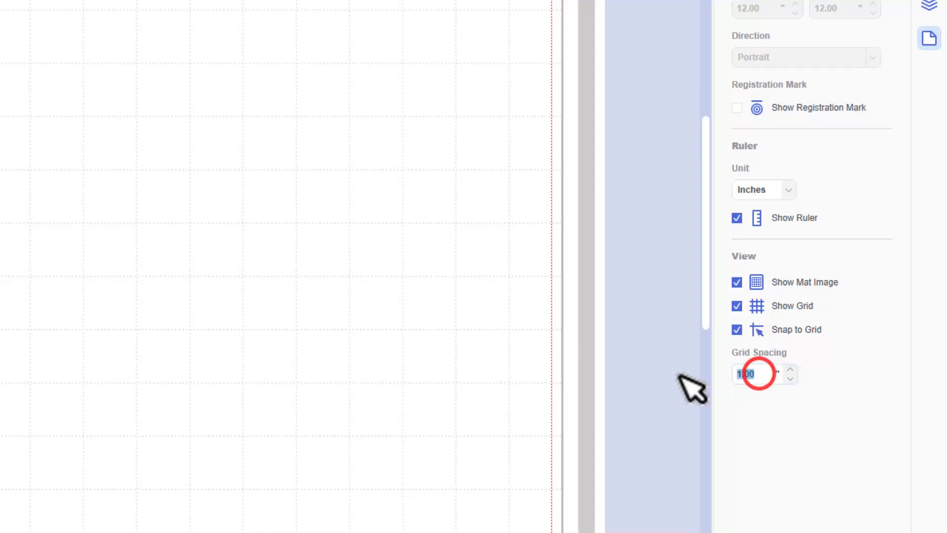
pyautogui.write('0.50')
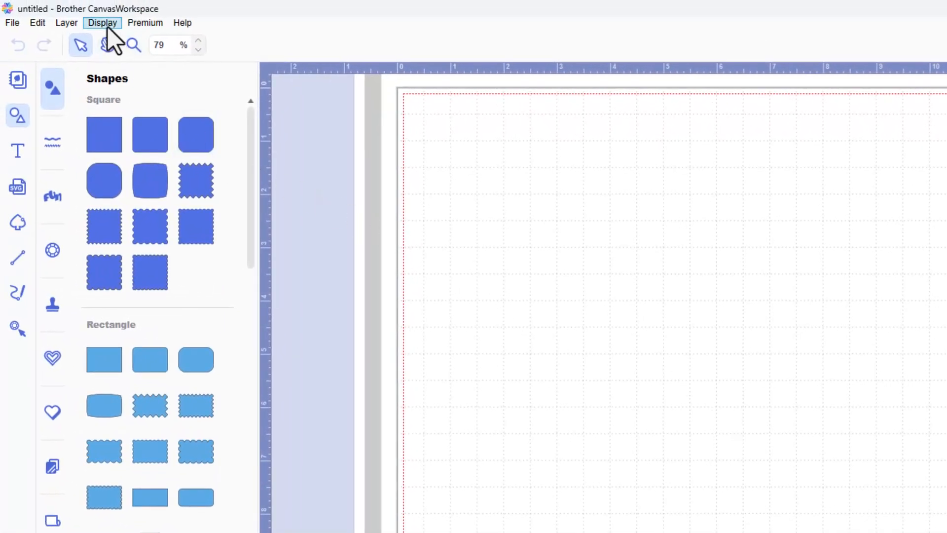
pyautogui.click(108, 27)
pyautogui.moveTo(126, 143)
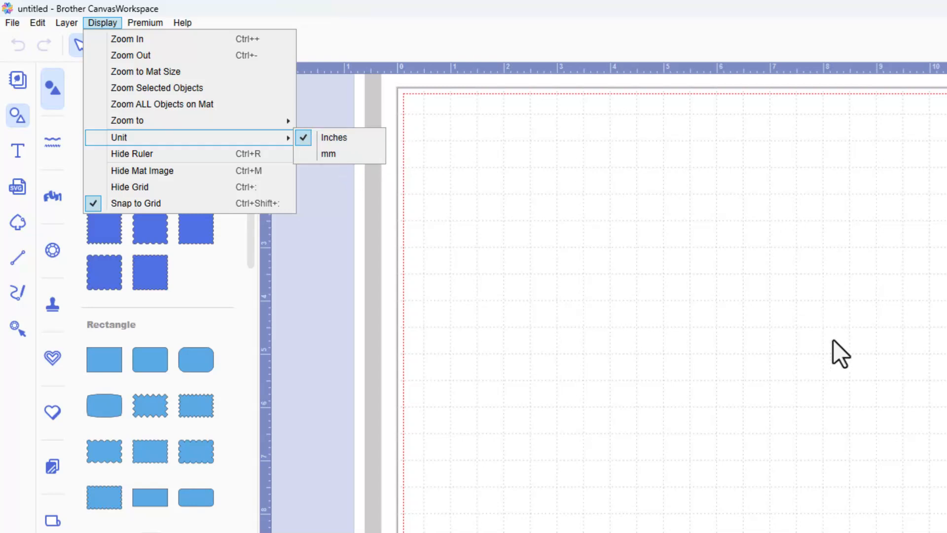
pyautogui.click(849, 339)
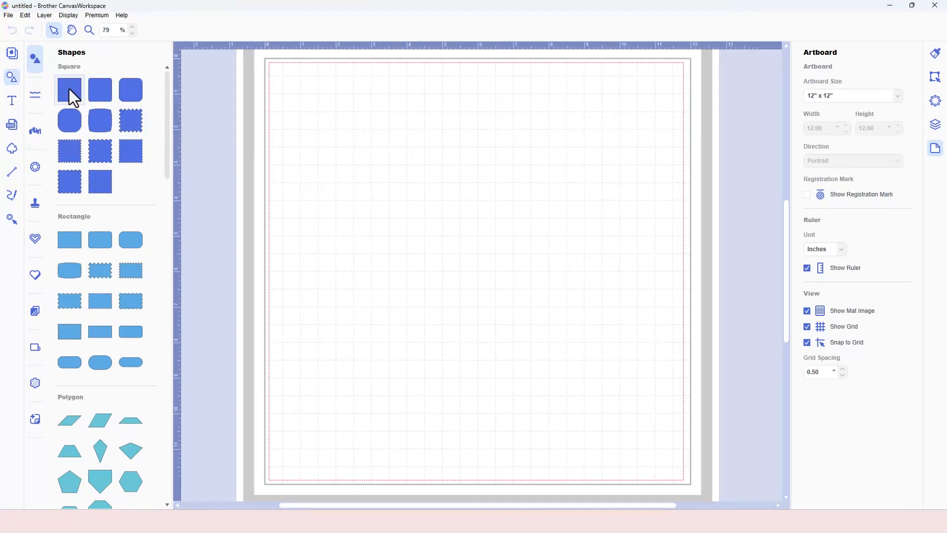
# Place a plain sharp-cornered square, 4 by 4 inches, in the artboard's upper-left corner at X 0, Y 0
pyautogui.moveTo(69, 90)
pyautogui.mouseDown()
pyautogui.moveTo(265, 136)
pyautogui.moveTo(350, 138)
pyautogui.mouseUp()
pyautogui.moveTo(321, 105)
pyautogui.mouseDown()
pyautogui.moveTo(332, 129)
pyautogui.moveTo(325, 122)
pyautogui.moveTo(351, 123)
pyautogui.moveTo(332, 104)
pyautogui.mouseUp()
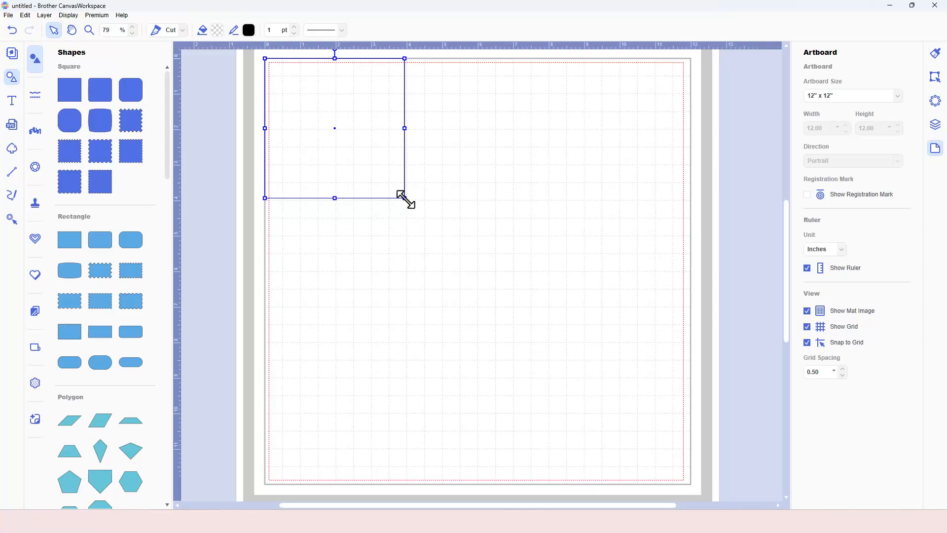
pyautogui.moveTo(405, 199); pyautogui.dragTo(473, 244)
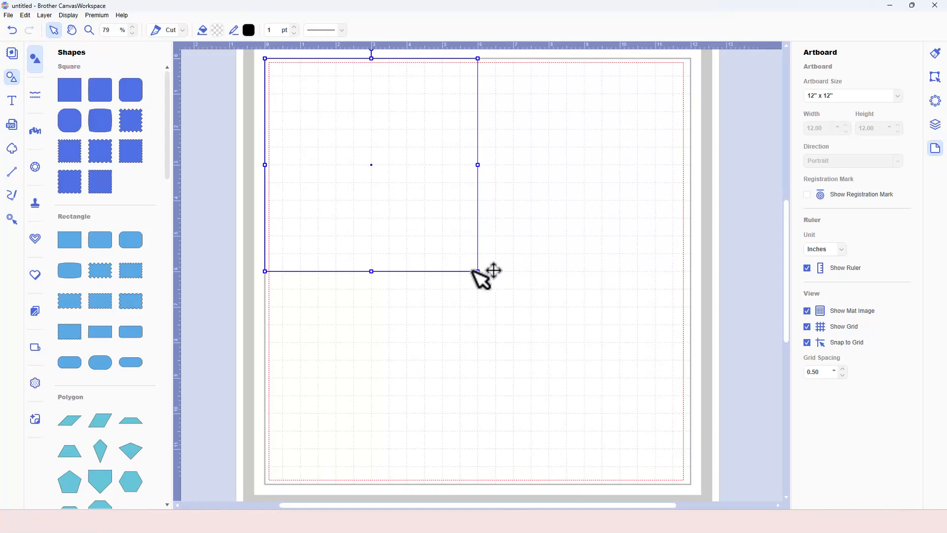
pyautogui.moveTo(477, 271); pyautogui.dragTo(403, 209)
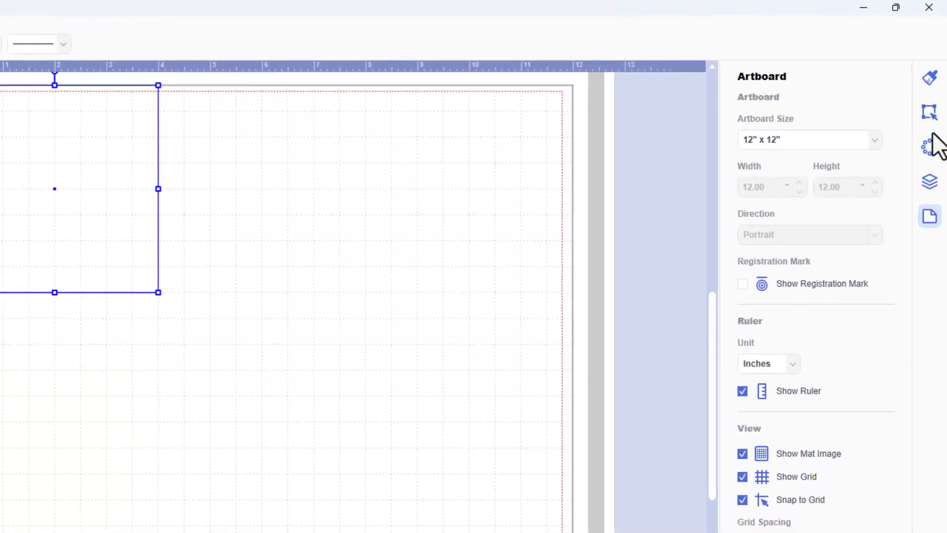
# Set the square's width to 6 inches with its aspect ratio maintained
pyautogui.click(934, 83)
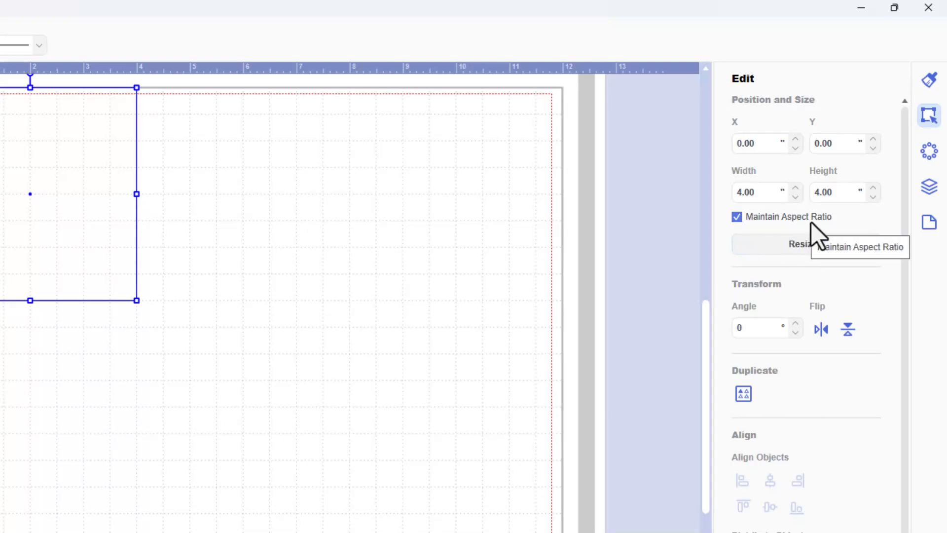
pyautogui.doubleClick(754, 192)
pyautogui.write('6')
pyautogui.press('Return')
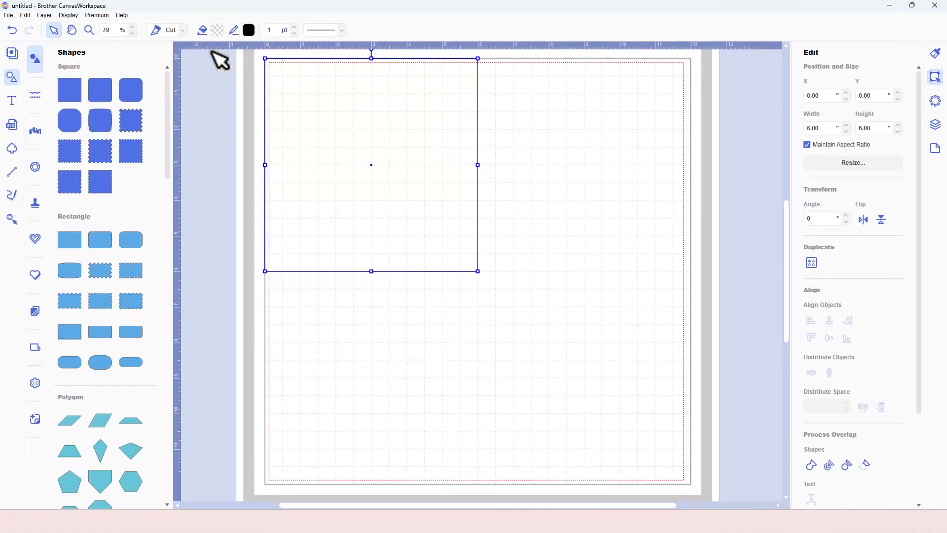
# Draw a straight vertical line through the square at X 1.5 inches, from its top edge to its bottom edge
pyautogui.click(74, 15)
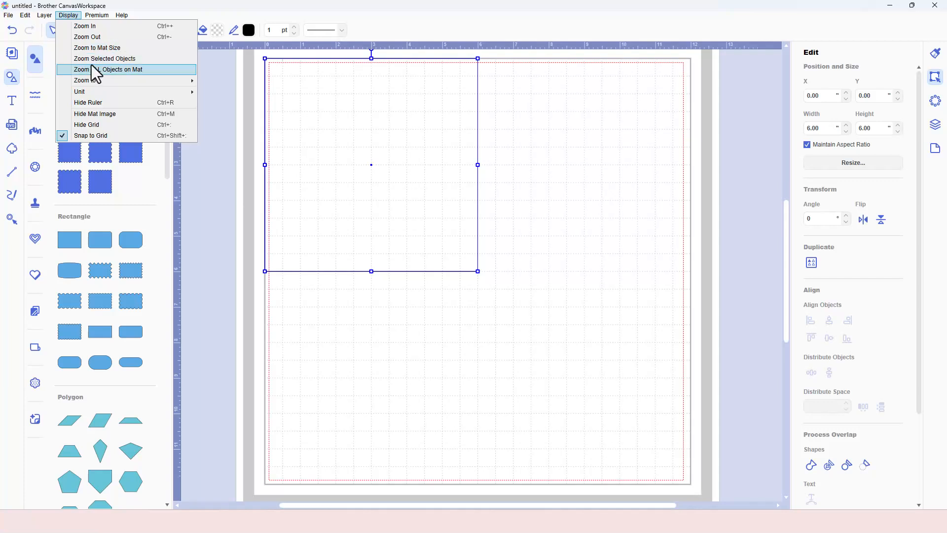
pyautogui.click(133, 70)
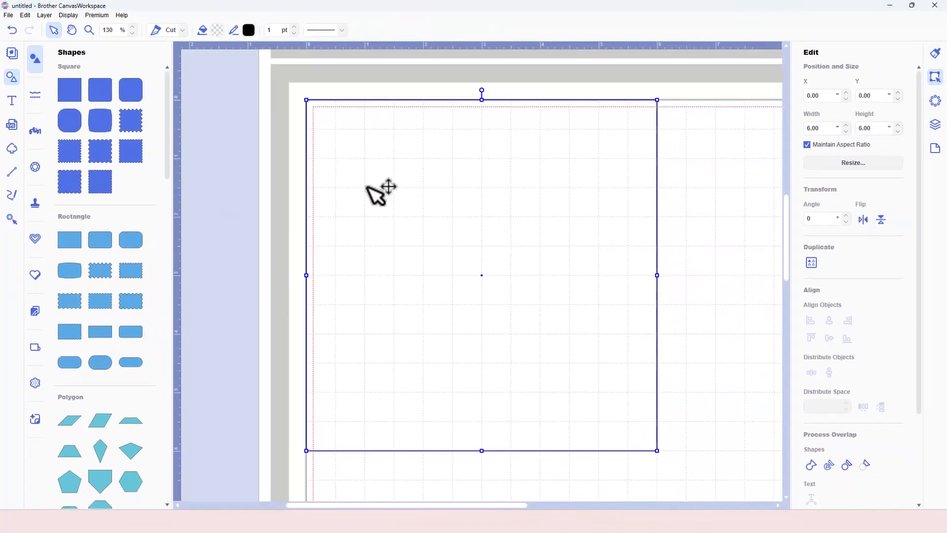
pyautogui.press('l')
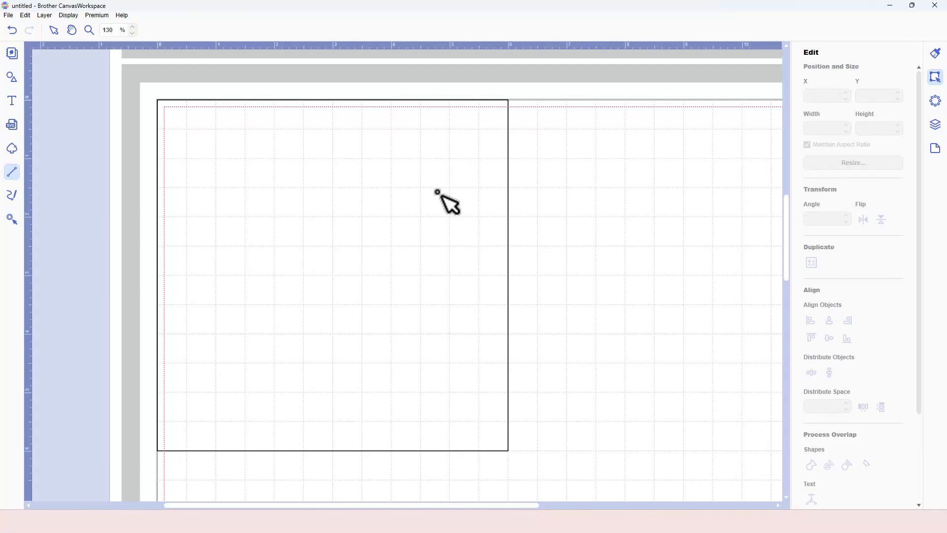
pyautogui.moveTo(534, 506); pyautogui.dragTo(508, 505)
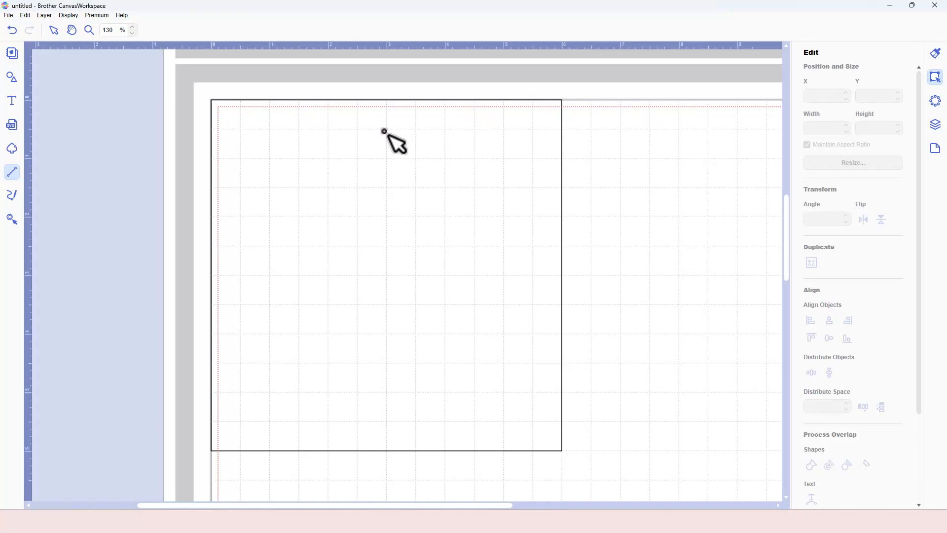
pyautogui.click(299, 99)
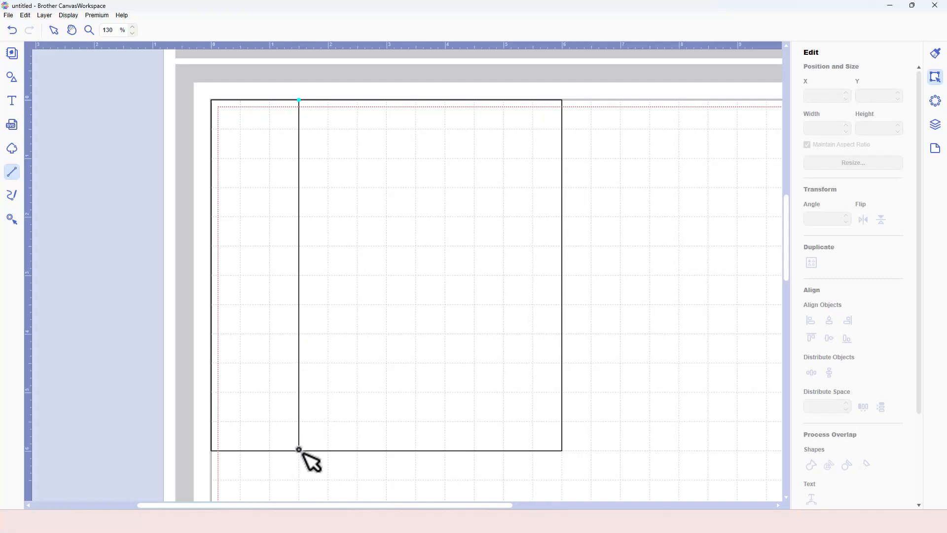
pyautogui.click(299, 450)
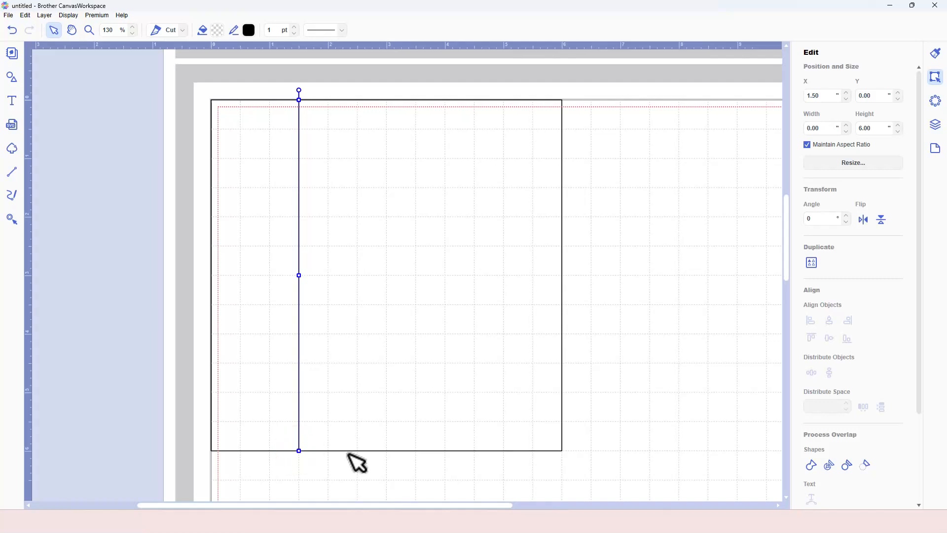
# Draw a second vertical line through the full height of the square at X 4.5 inches
pyautogui.press('l')
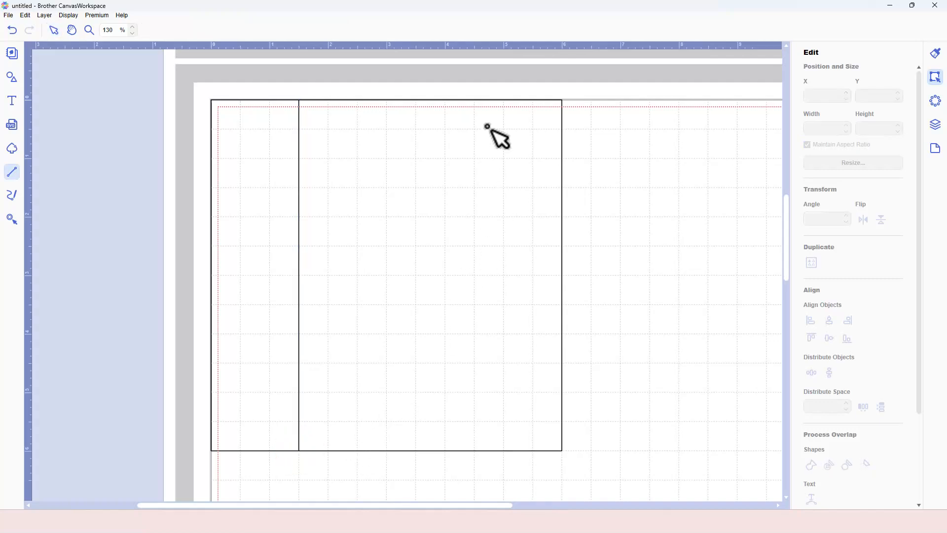
pyautogui.click(474, 99)
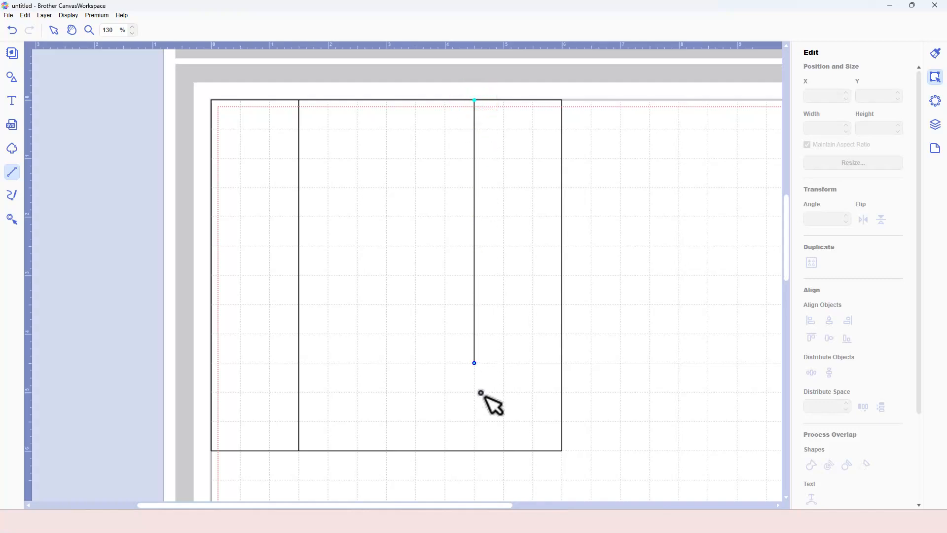
pyautogui.click(479, 446)
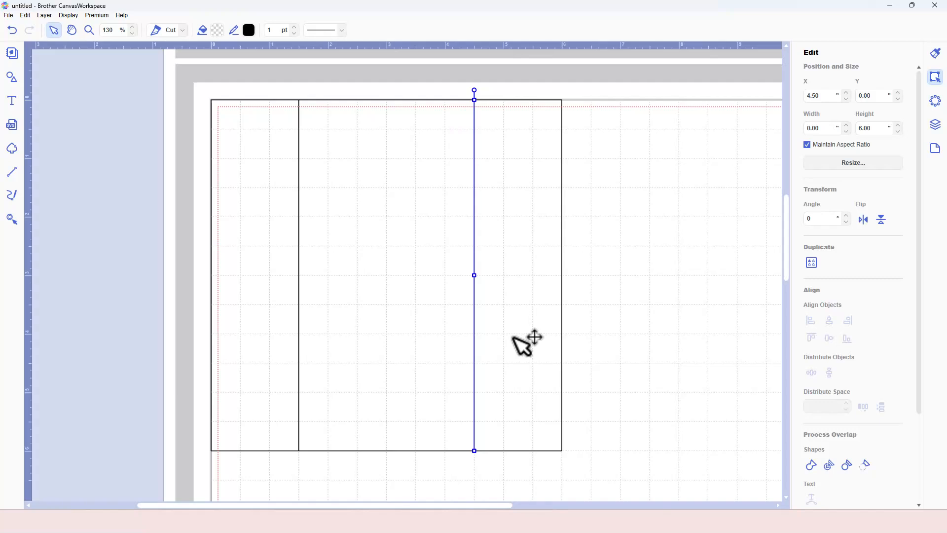
# Draw two diagonals across the square's upper-left corner, joining its top and left edges at 1.5 inches and at 3 inches from the corner
pyautogui.press('l')
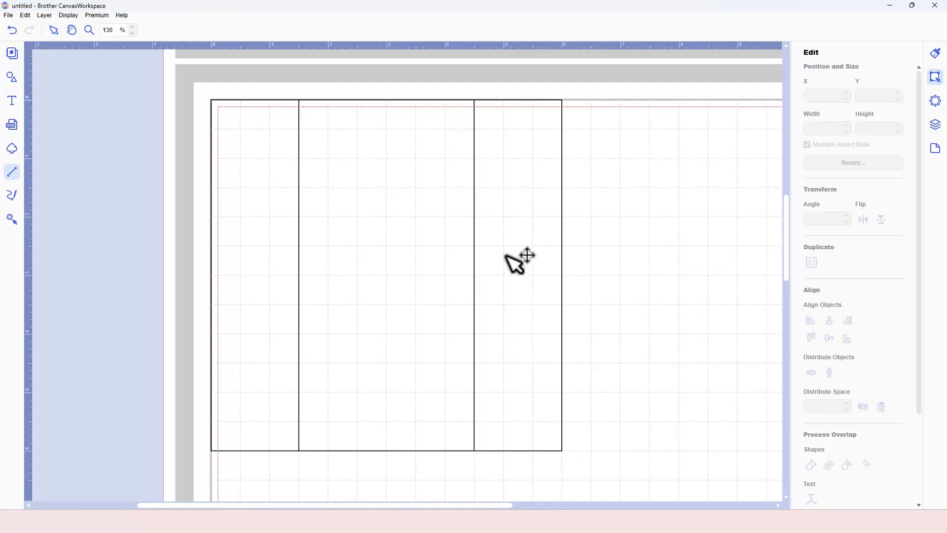
pyautogui.click(299, 99)
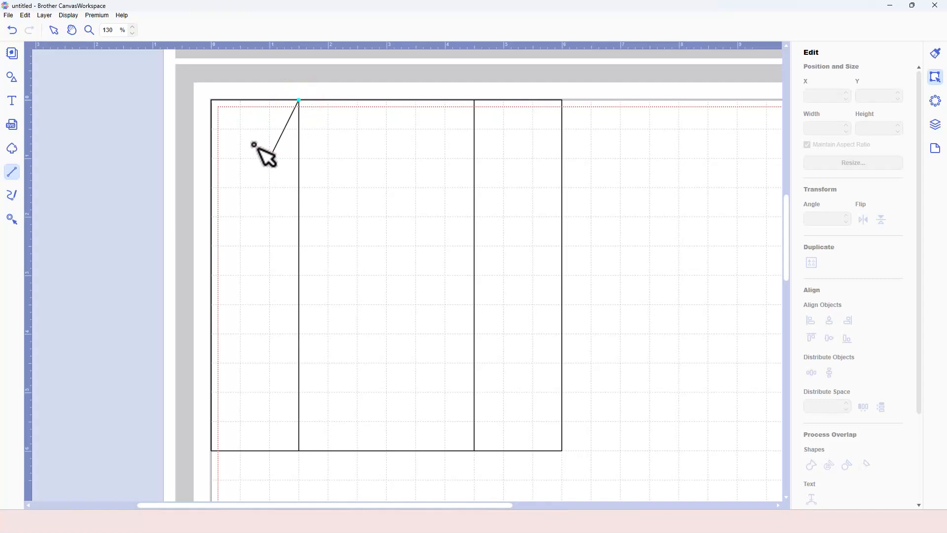
pyautogui.click(212, 188)
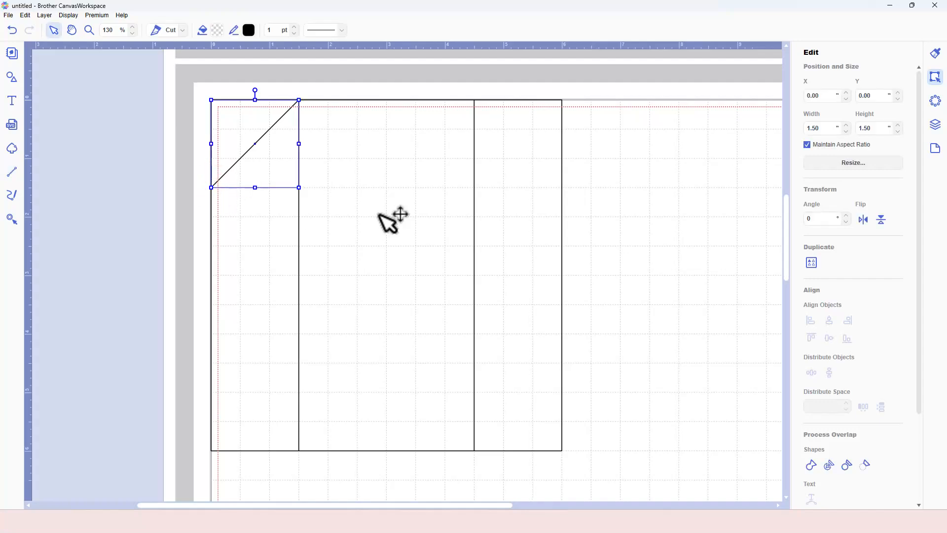
pyautogui.press('l')
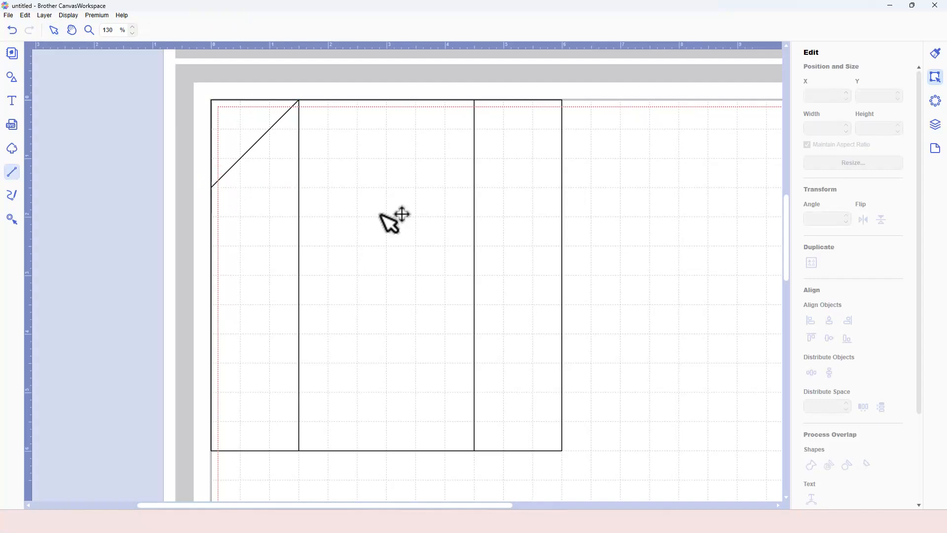
pyautogui.click(386, 100)
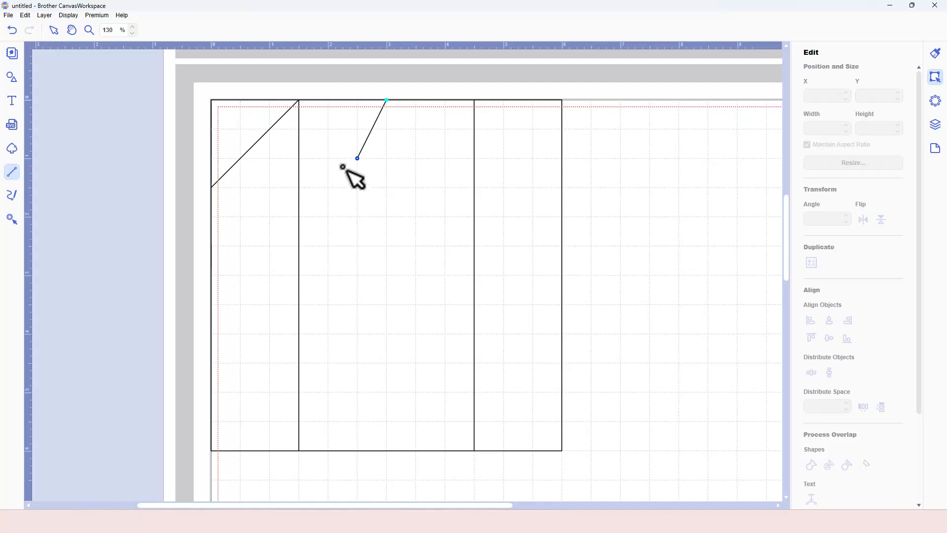
pyautogui.click(210, 276)
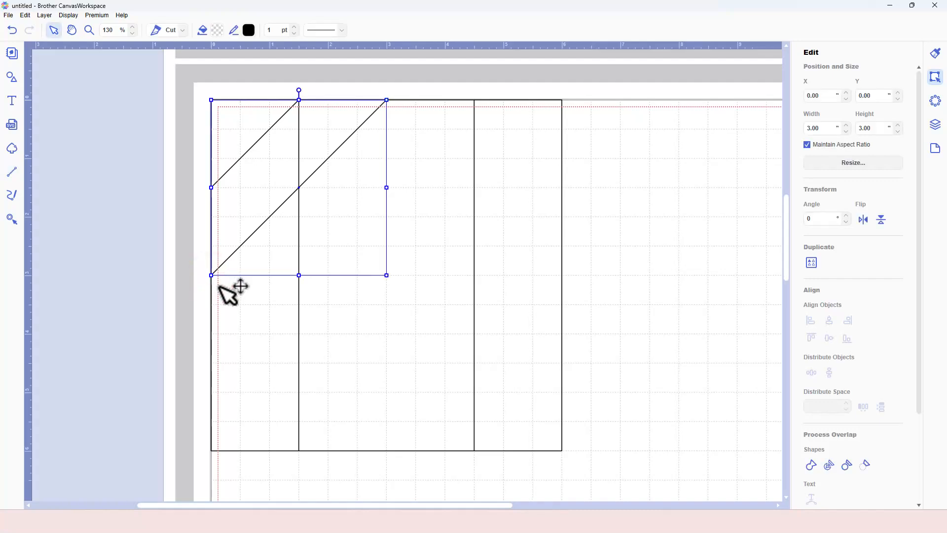
# Draw two diagonals across the square's lower-right corner, joining its right and bottom edges at 3 inches and at 1.5 inches from the corner
pyautogui.press('l')
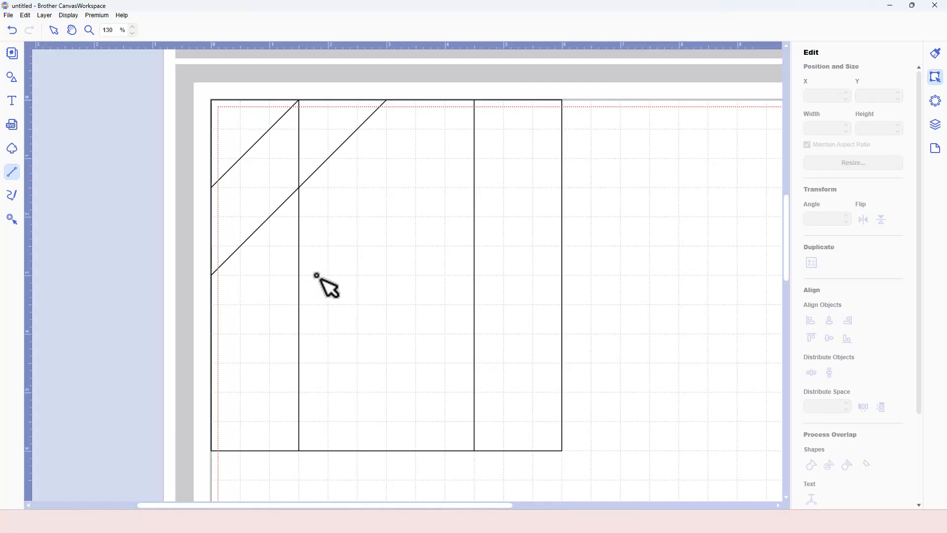
pyautogui.click(562, 276)
pyautogui.click(562, 276)
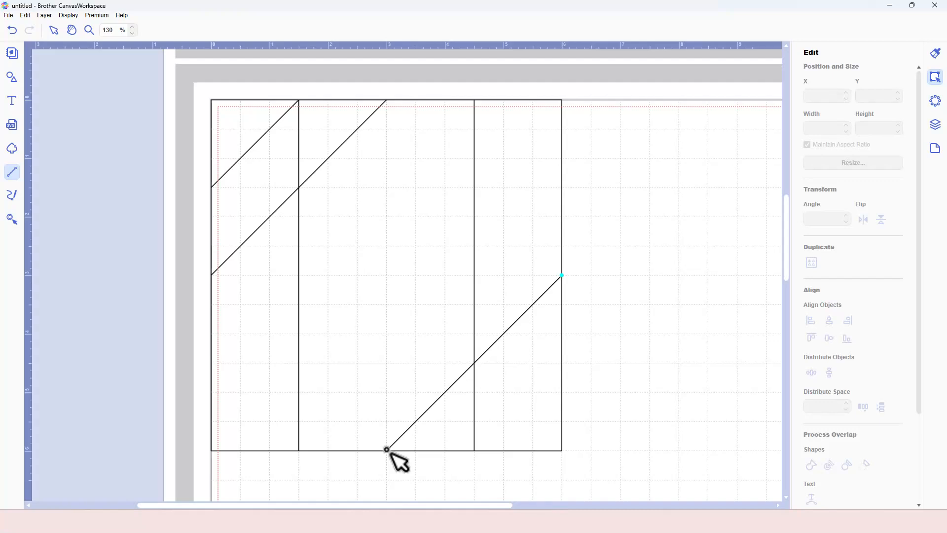
pyautogui.click(386, 450)
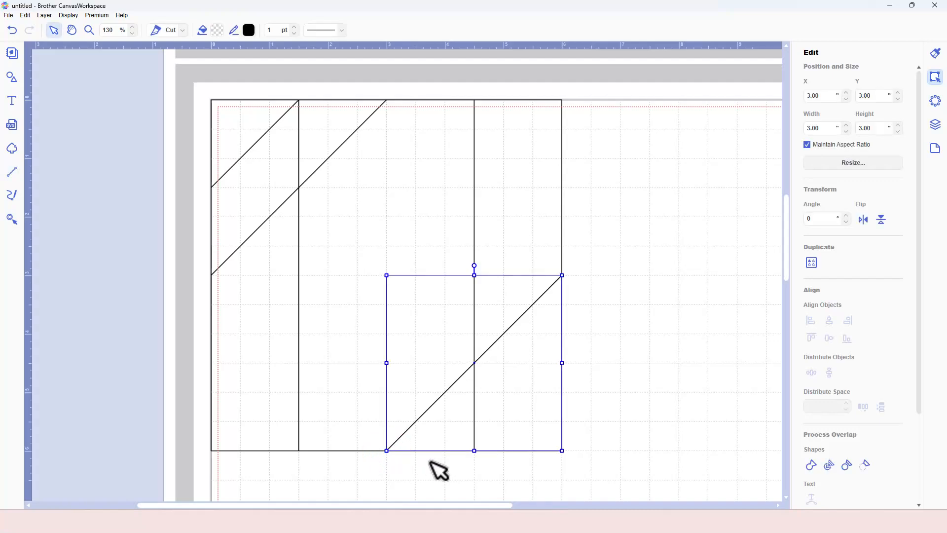
pyautogui.press('l')
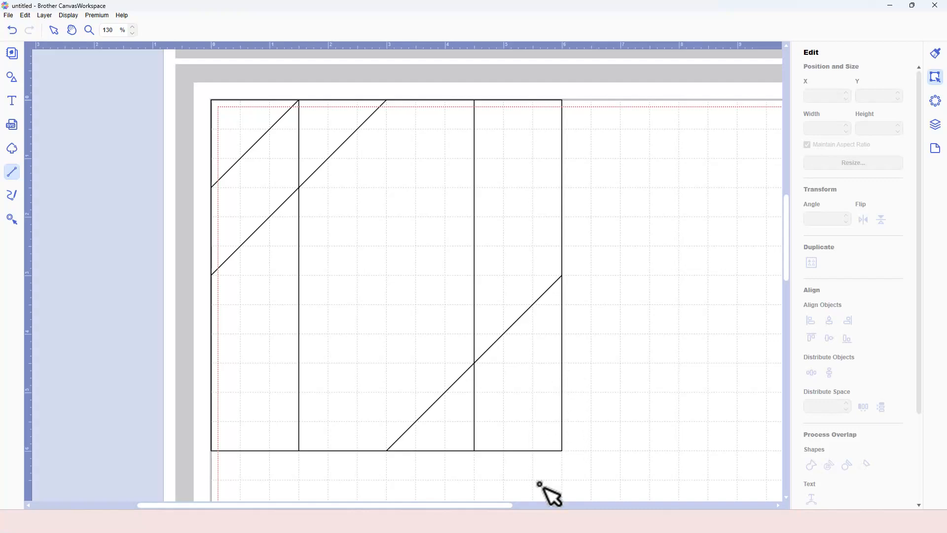
pyautogui.click(562, 364)
pyautogui.moveTo(561, 364)
pyautogui.mouseDown()
pyautogui.moveTo(543, 393)
pyautogui.moveTo(475, 450)
pyautogui.mouseUp()
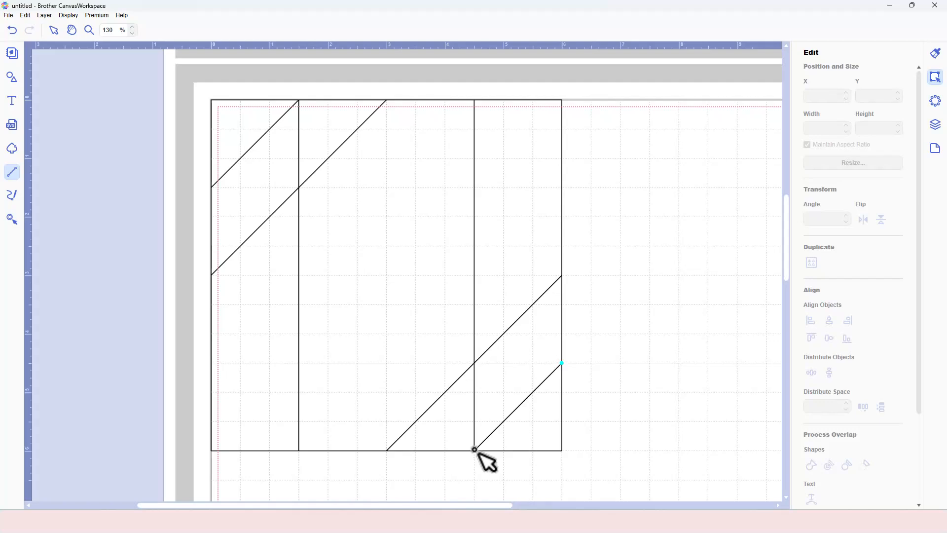
pyautogui.click(474, 450)
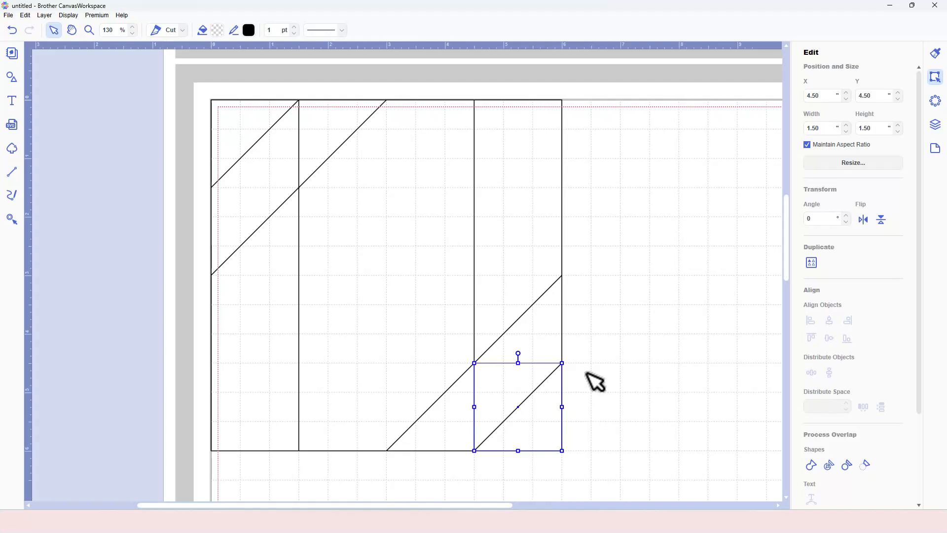
# Draw a horizontal line across the full width of the square at Y 4.5 inches
pyautogui.press('l')
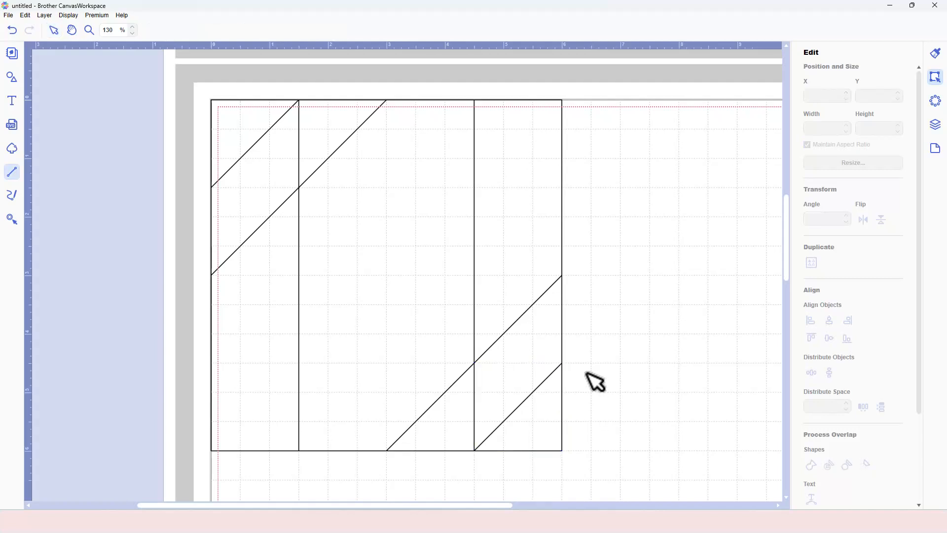
pyautogui.click(562, 363)
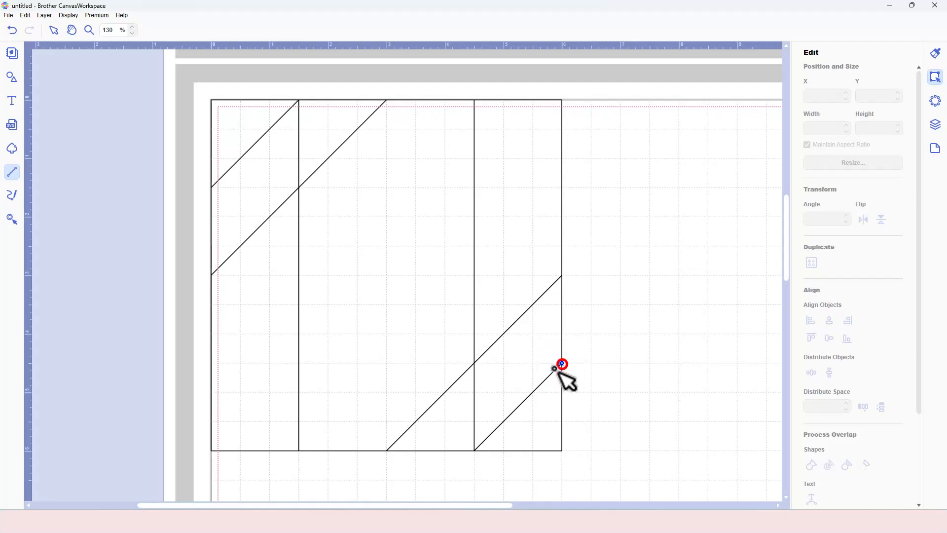
pyautogui.click(211, 364)
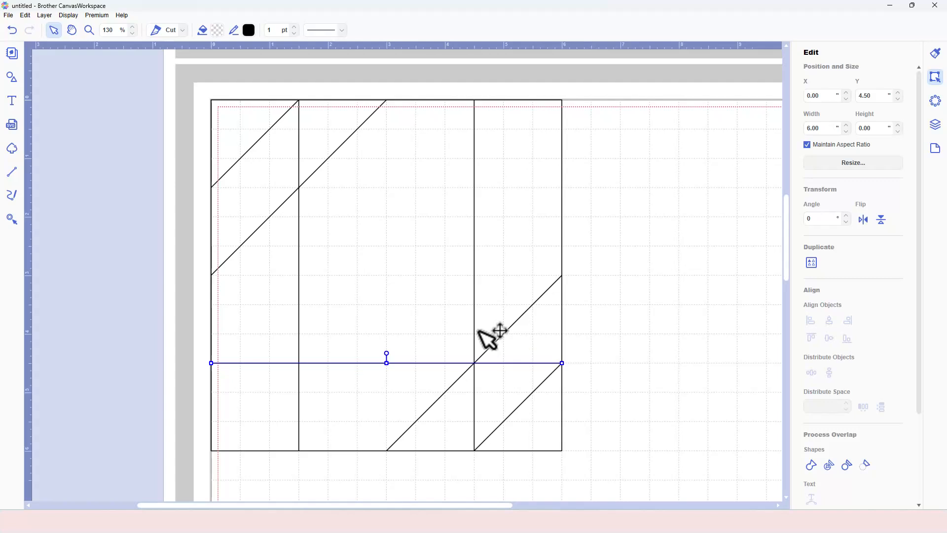
# Draw a horizontal line across the full width of the square at Y 1.5 inches
pyautogui.press('l')
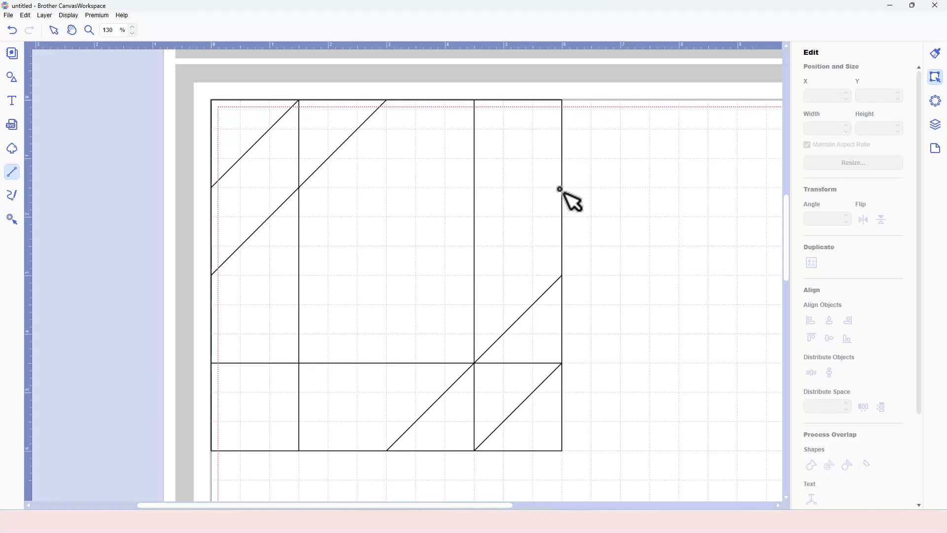
pyautogui.moveTo(561, 188); pyautogui.dragTo(212, 188)
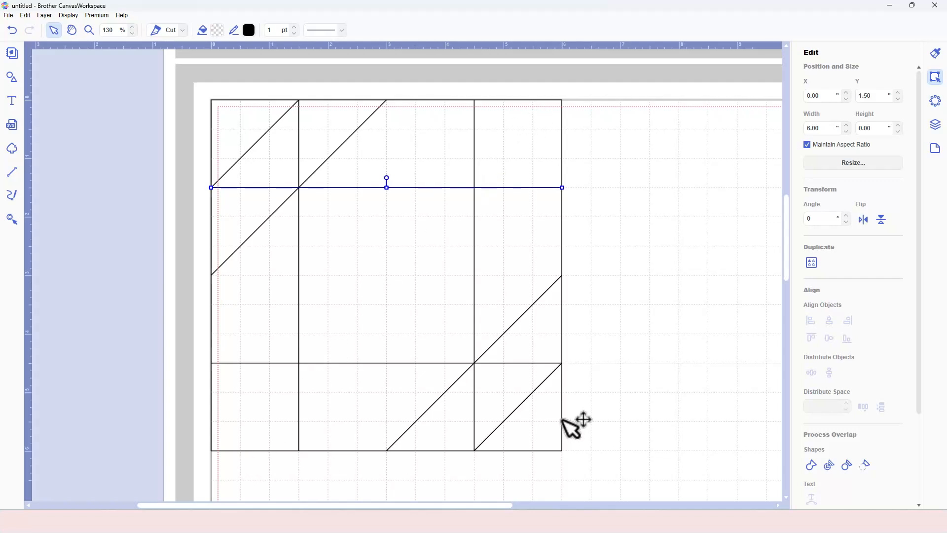
# Draw two diagonals across the square's upper-right corner, joining its right and top edges at 1.5 inches and at 3 inches from the corner
pyautogui.press('l')
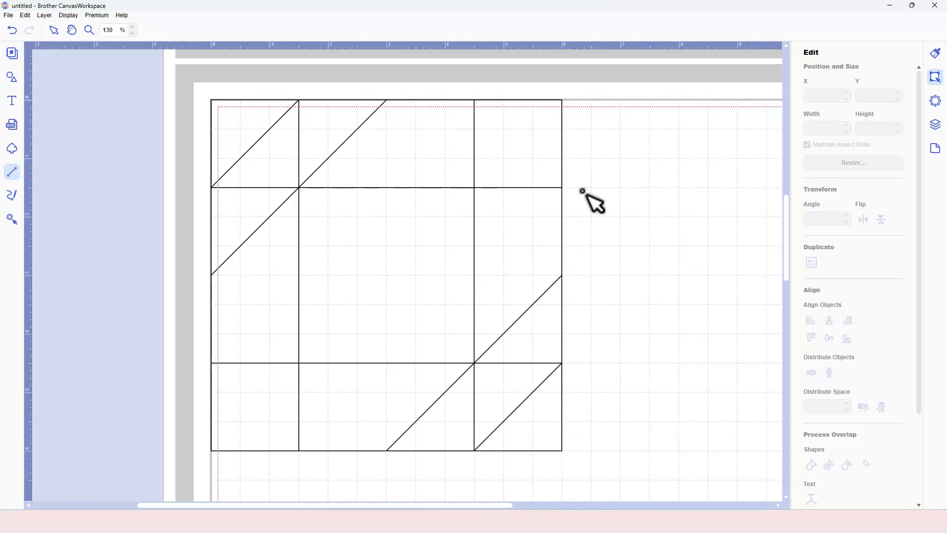
pyautogui.click(563, 187)
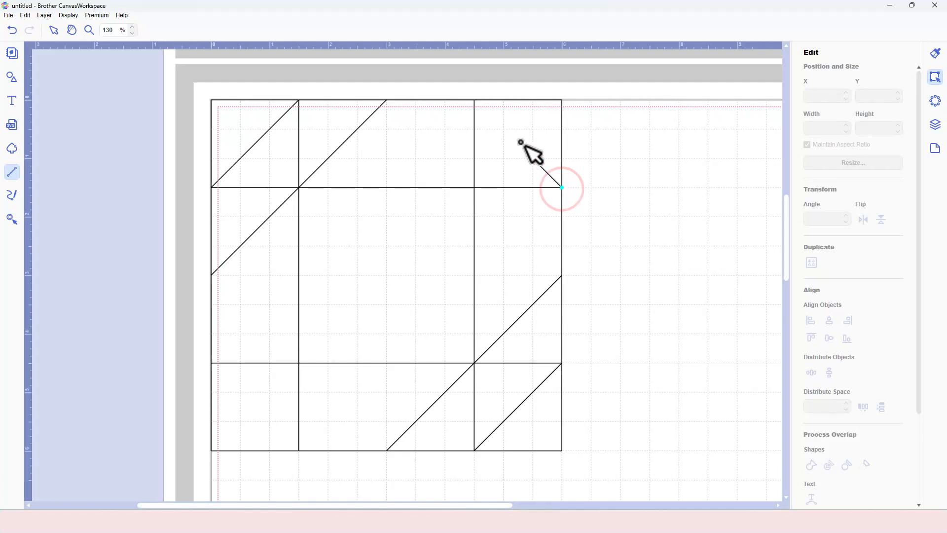
pyautogui.click(474, 101)
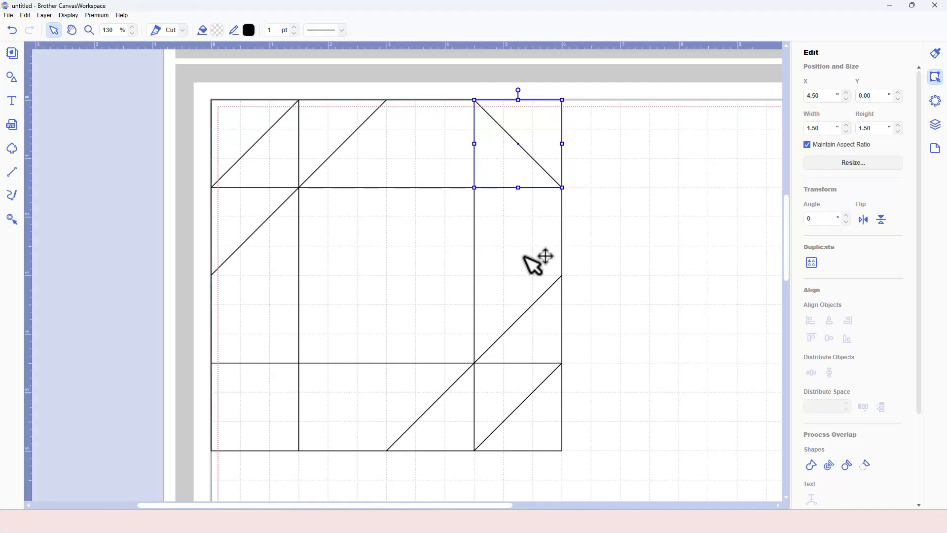
pyautogui.press('l')
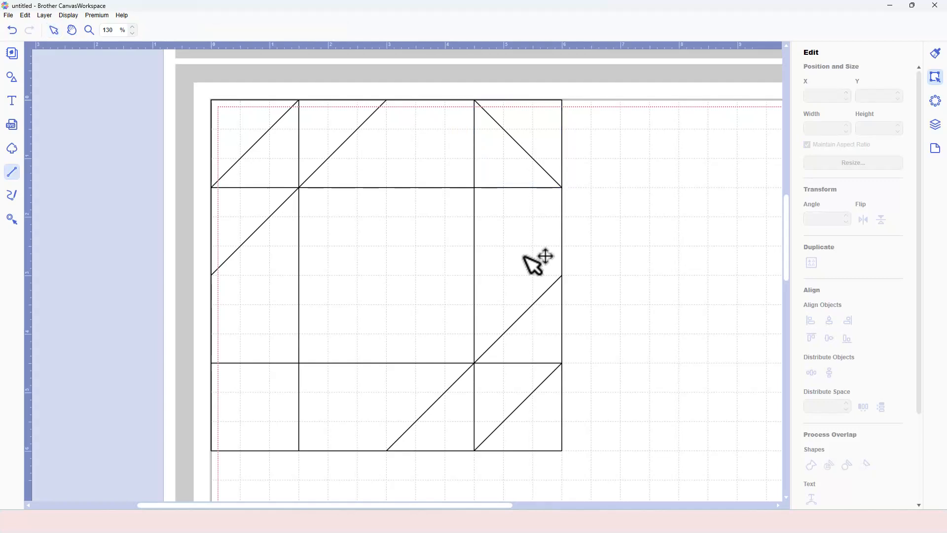
pyautogui.click(562, 275)
pyautogui.click(386, 100)
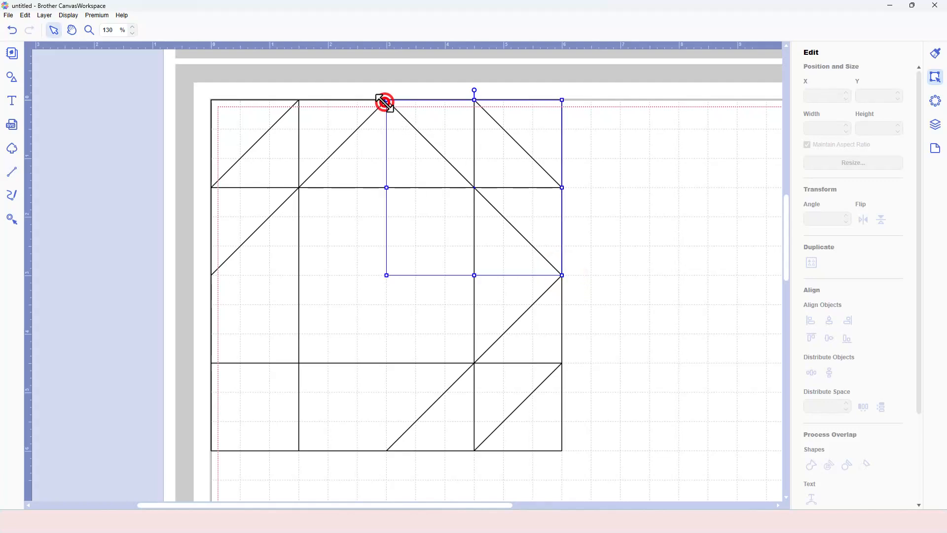
# Draw two diagonals across the square's lower-left corner, joining its bottom and left edges at 3 inches and at 1.5 inches from the corner
pyautogui.press('l')
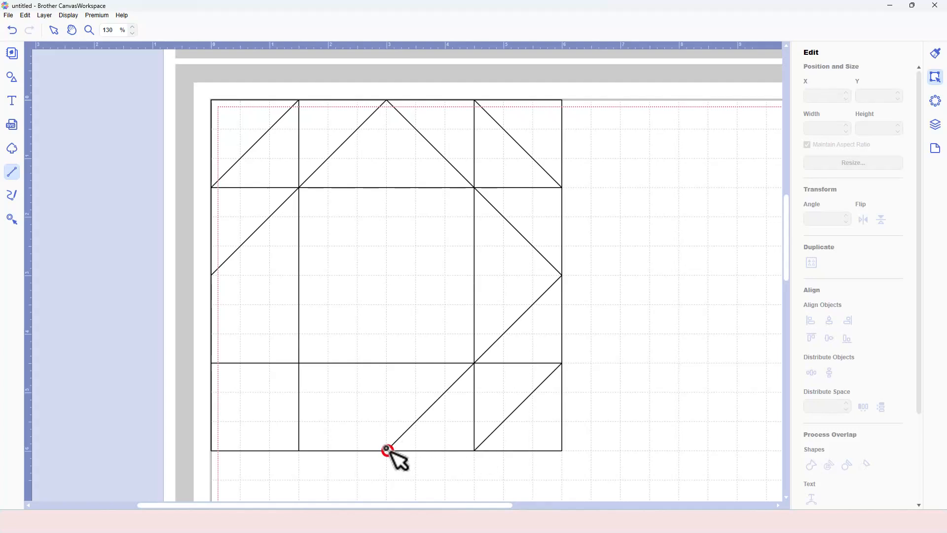
pyautogui.moveTo(387, 450); pyautogui.dragTo(211, 275)
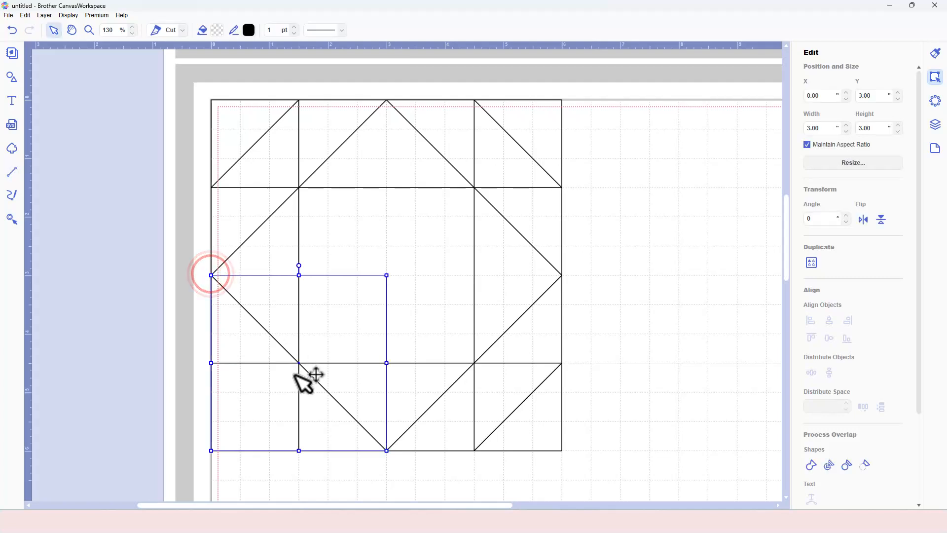
pyautogui.press('l')
pyautogui.moveTo(297, 450)
pyautogui.mouseDown()
pyautogui.moveTo(262, 423)
pyautogui.moveTo(229, 369)
pyautogui.moveTo(212, 363)
pyautogui.mouseUp()
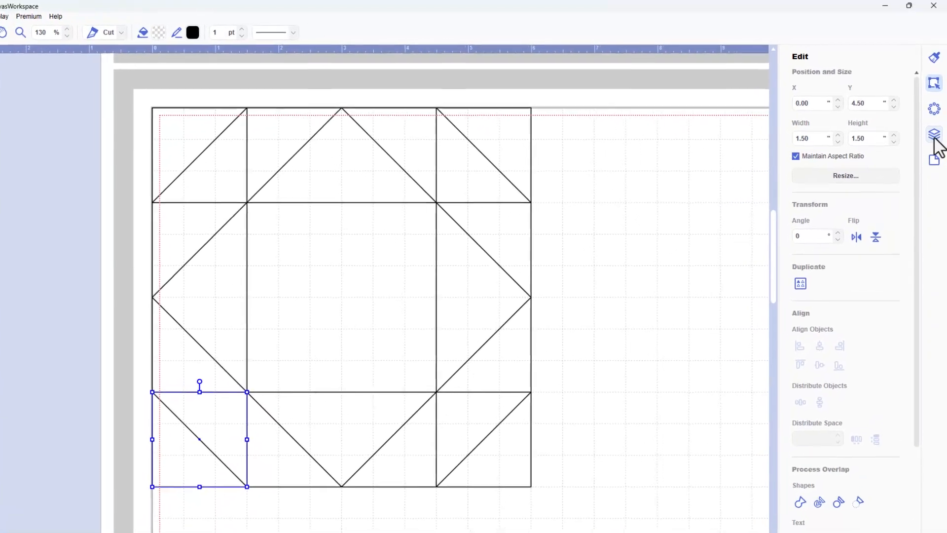
# Group the twelve inner lines without the outer square and name the group SCORE LINES
pyautogui.click(934, 136)
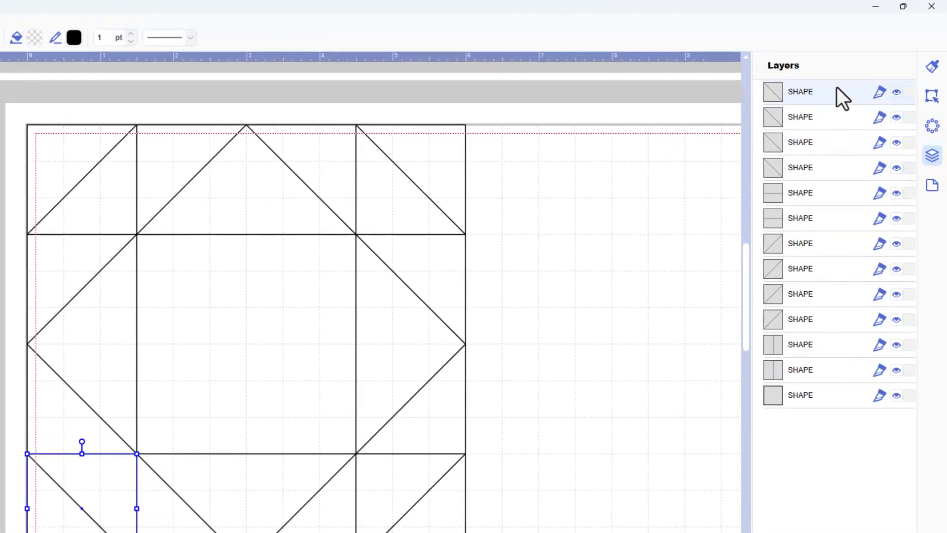
pyautogui.keyDown('shift'); pyautogui.click(829, 371); pyautogui.keyUp('shift')
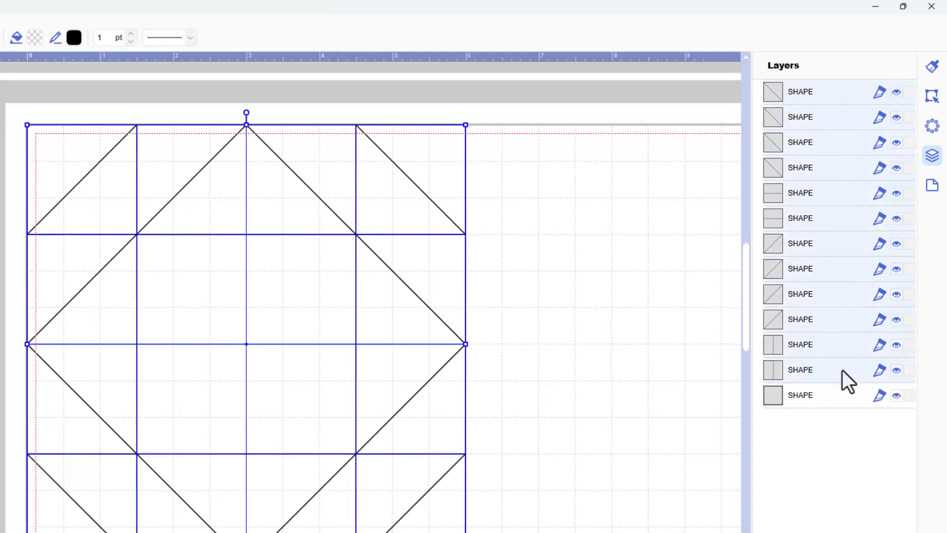
pyautogui.hotkey('ctrl', 'g')
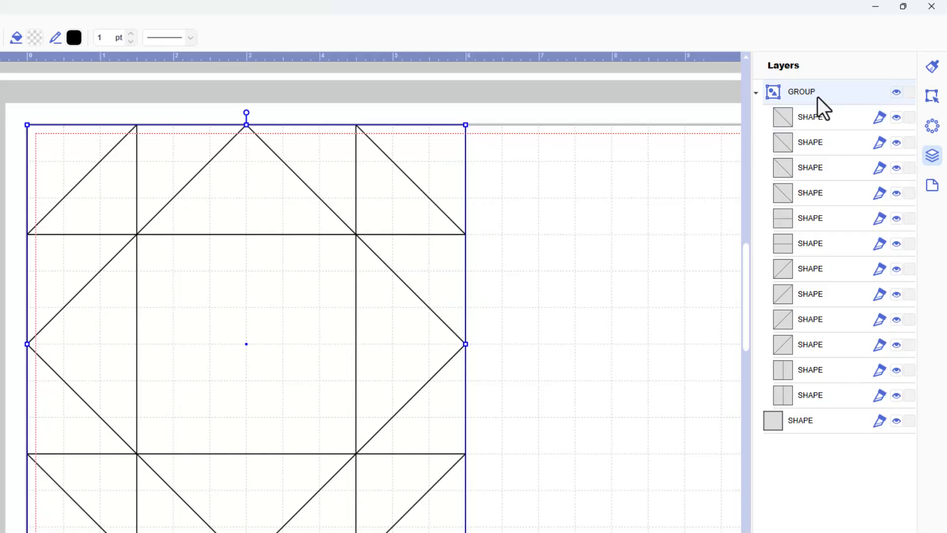
pyautogui.press('capslock')
pyautogui.write('SQ')
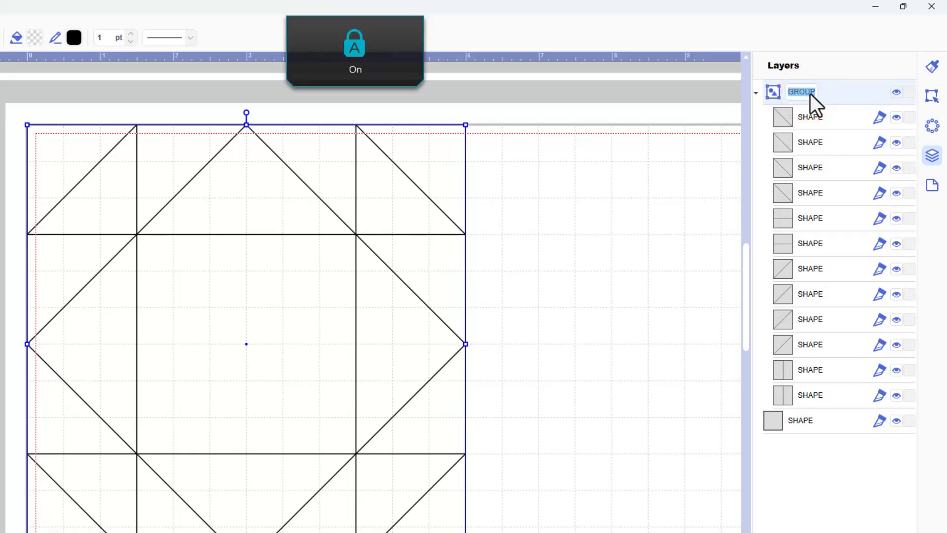
pyautogui.write('R')
pyautogui.press('BackSpace')
pyautogui.write('ORE LINES')
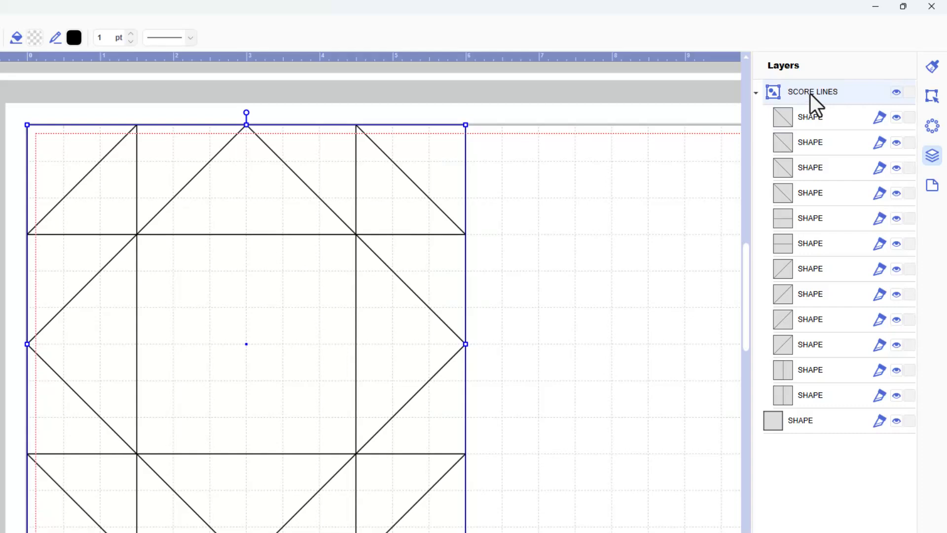
# Change the SCORE LINES group's line style to the widely spaced short-dash pattern
pyautogui.click(931, 73)
pyautogui.click(884, 250)
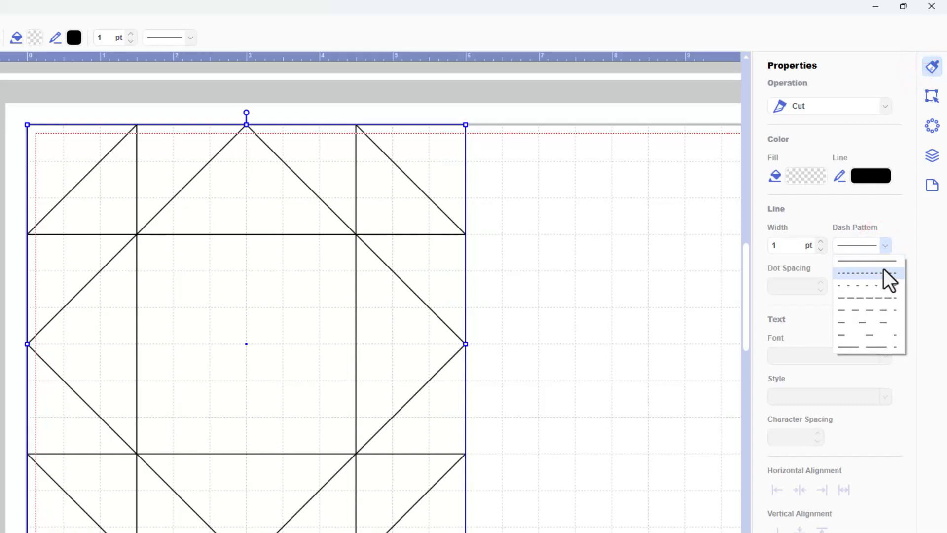
pyautogui.click(845, 287)
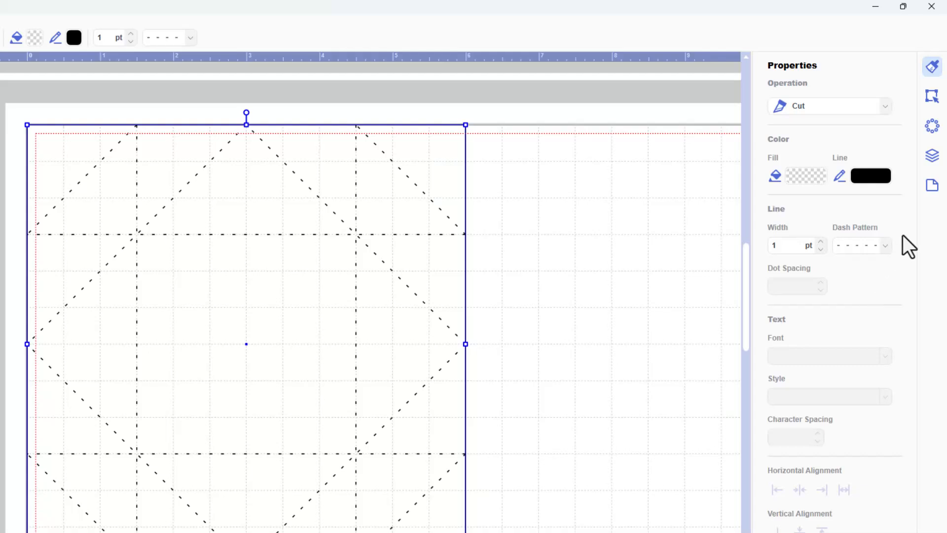
# Collapse the SCORE LINES group and move the outer square's layer above it
pyautogui.click(932, 156)
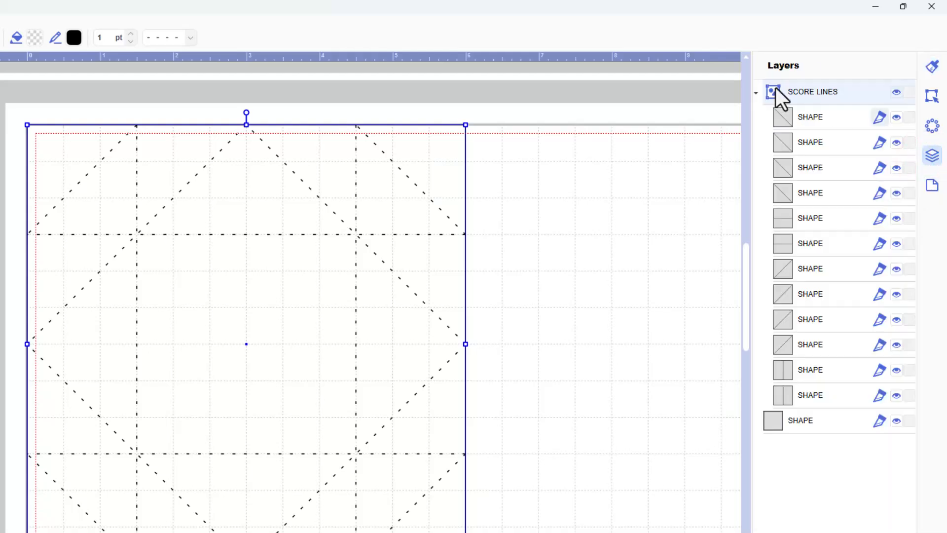
pyautogui.click(756, 92)
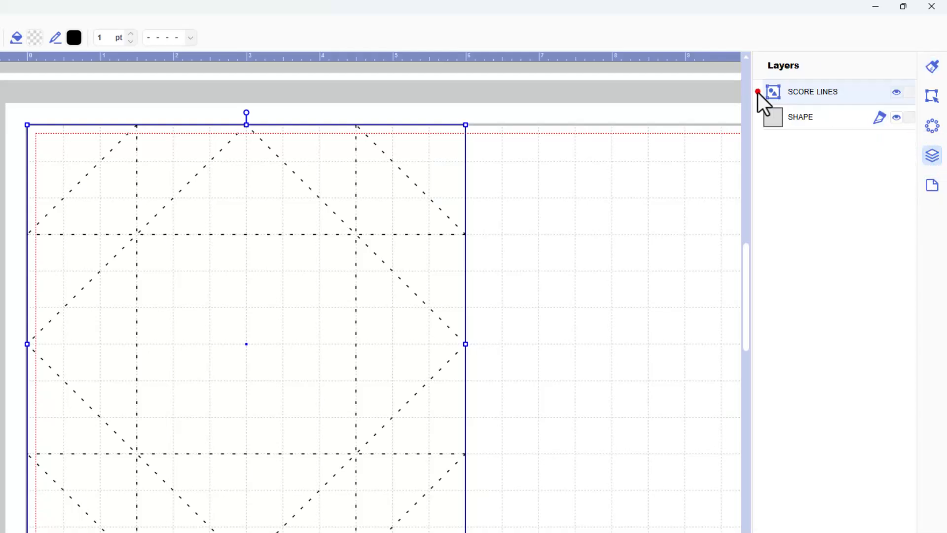
pyautogui.click(828, 119)
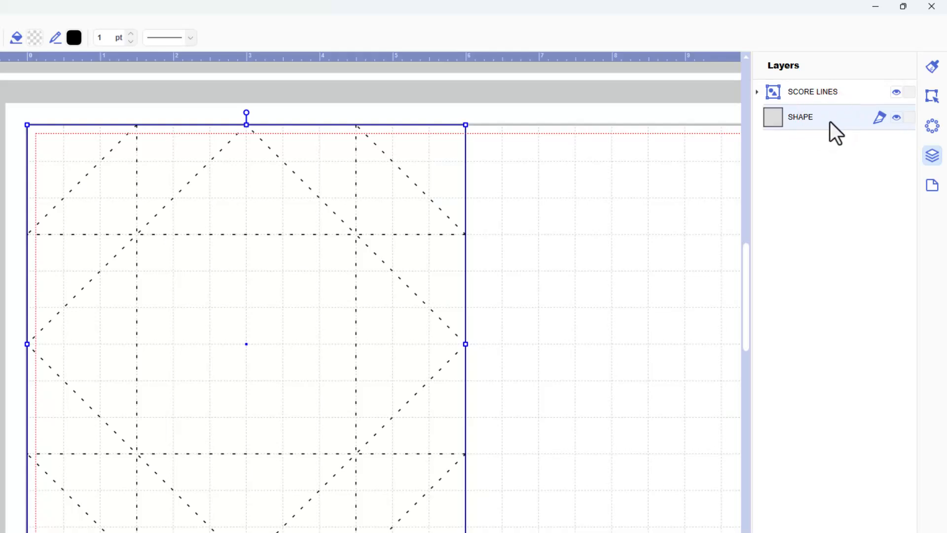
pyautogui.moveTo(842, 117); pyautogui.dragTo(844, 90)
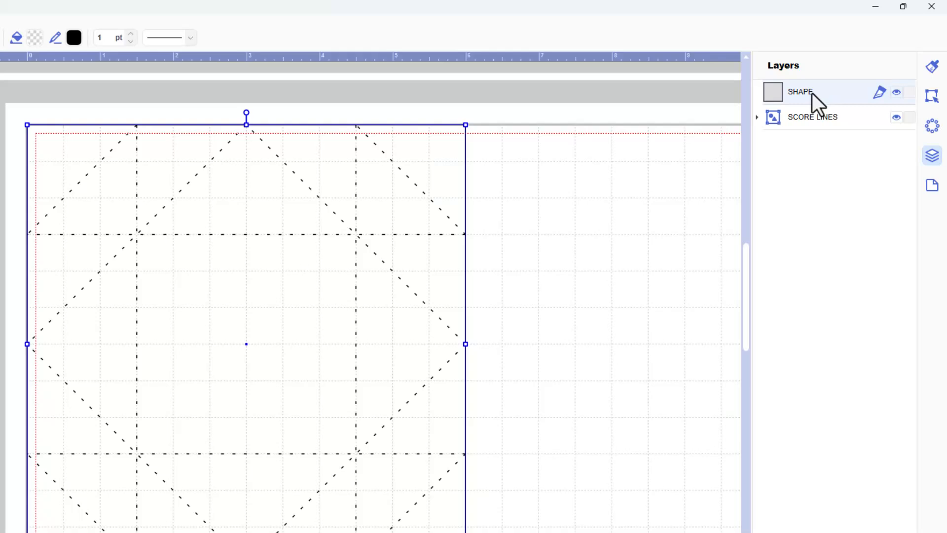
# Group the outer square with SCORE LINES and name the new group CARD BASE
pyautogui.keyDown('shift'); pyautogui.click(849, 120); pyautogui.keyUp('shift')
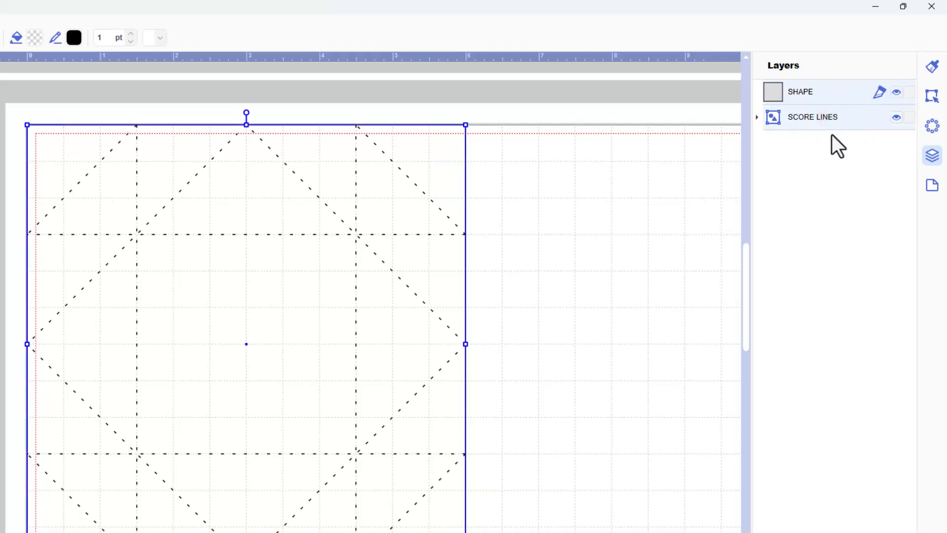
pyautogui.hotkey('ctrl', 'g')
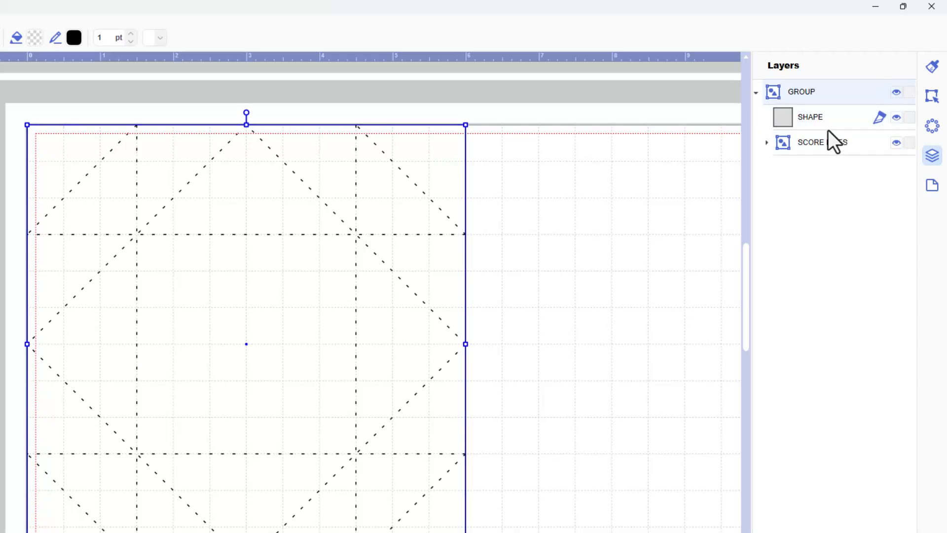
pyautogui.doubleClick(803, 93)
pyautogui.write('CARD BASE')
pyautogui.press('Return')
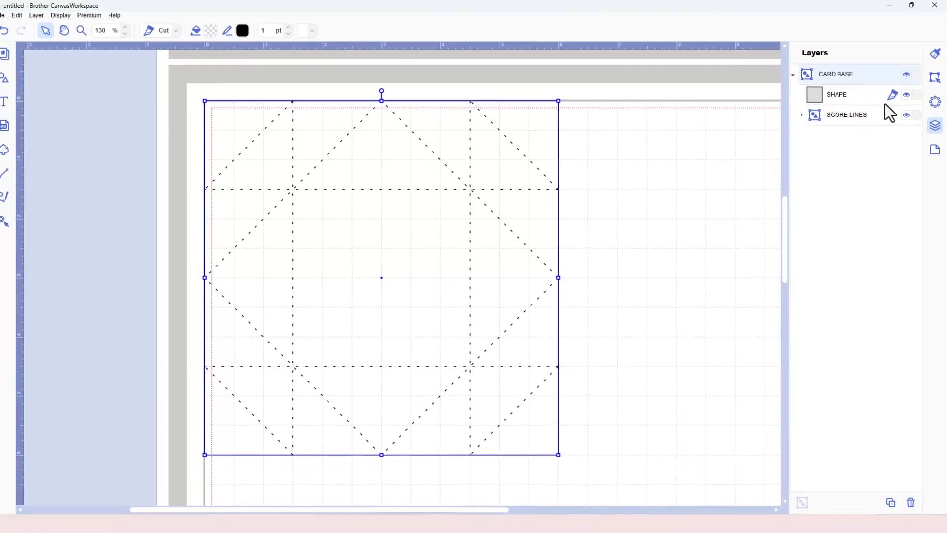
# Move the CARD BASE group half an inch in from the mat's top and left edges and show the whole mat
pyautogui.moveTo(516, 138); pyautogui.dragTo(529, 181)
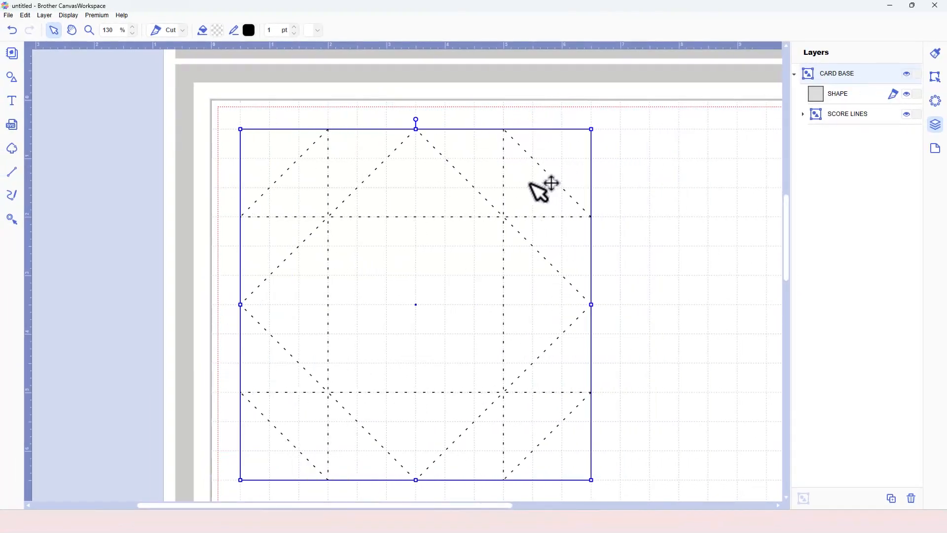
pyautogui.click(74, 16)
pyautogui.click(92, 48)
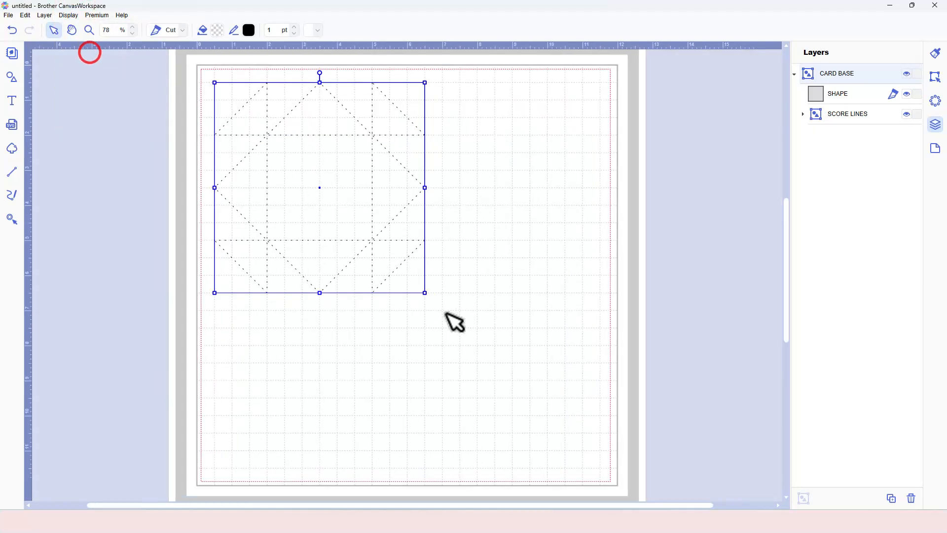
# Try enlarging the CARD BASE group from its lower-right corner and undo the resize
pyautogui.moveTo(422, 292); pyautogui.dragTo(568, 403)
pyautogui.hotkey('ctrl', 'z')
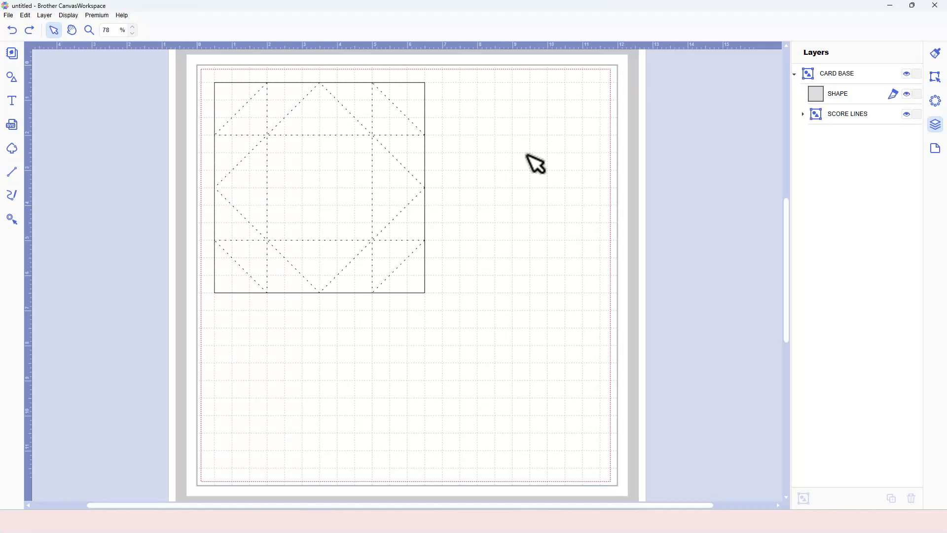
# Lock the CARD BASE group together with its square and score lines
pyautogui.click(69, 16)
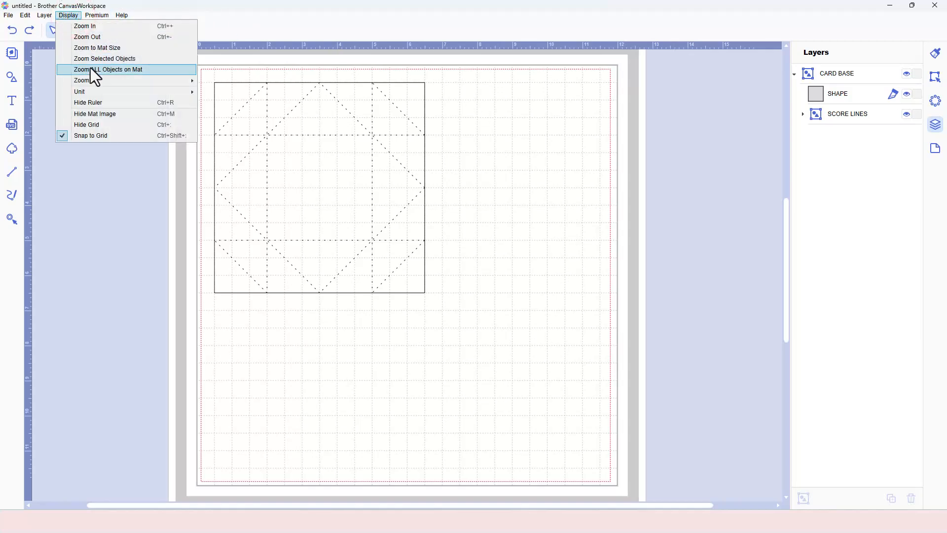
pyautogui.click(90, 68)
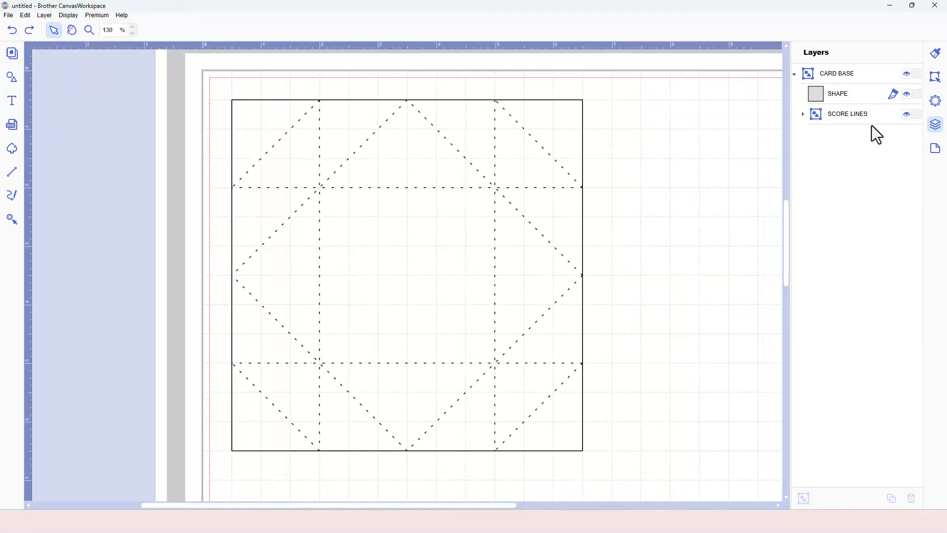
pyautogui.click(917, 74)
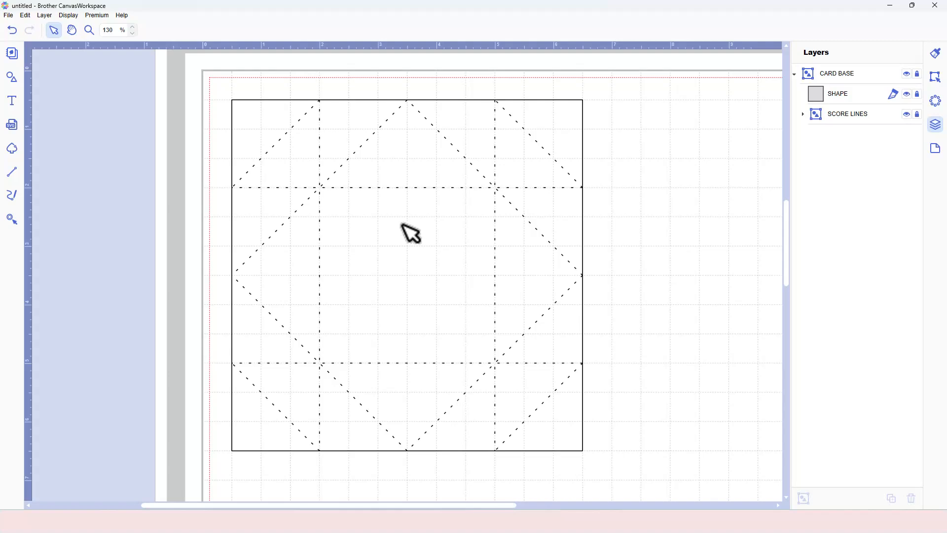
# Draw a closed triangle over the card base's upper-left corner, with 1.5-inch legs along the top and left edges
pyautogui.press('l')
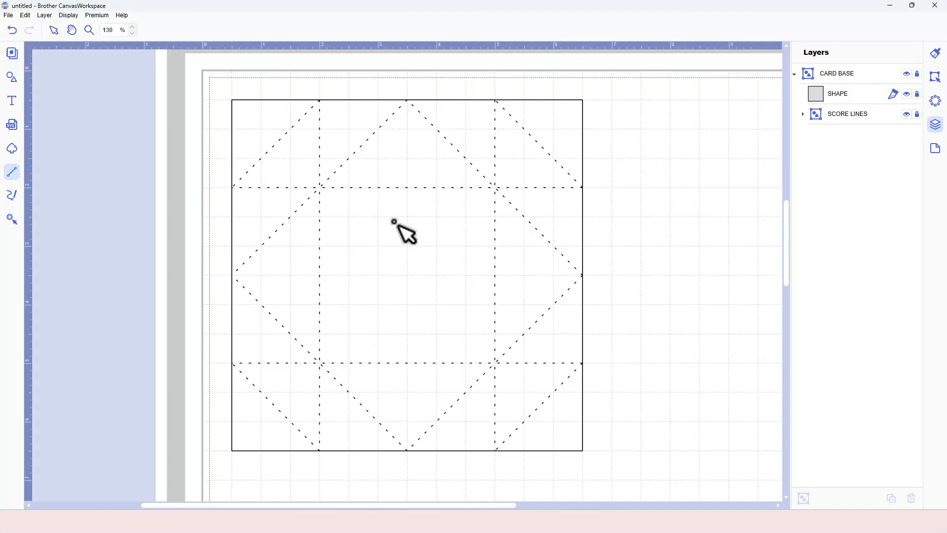
pyautogui.moveTo(232, 187); pyautogui.dragTo(315, 105)
pyautogui.click(318, 101)
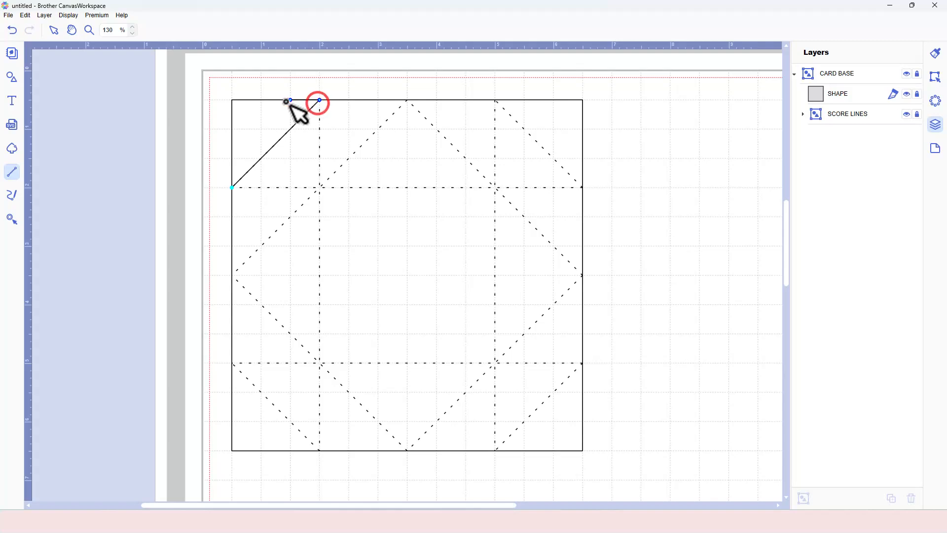
pyautogui.click(233, 101)
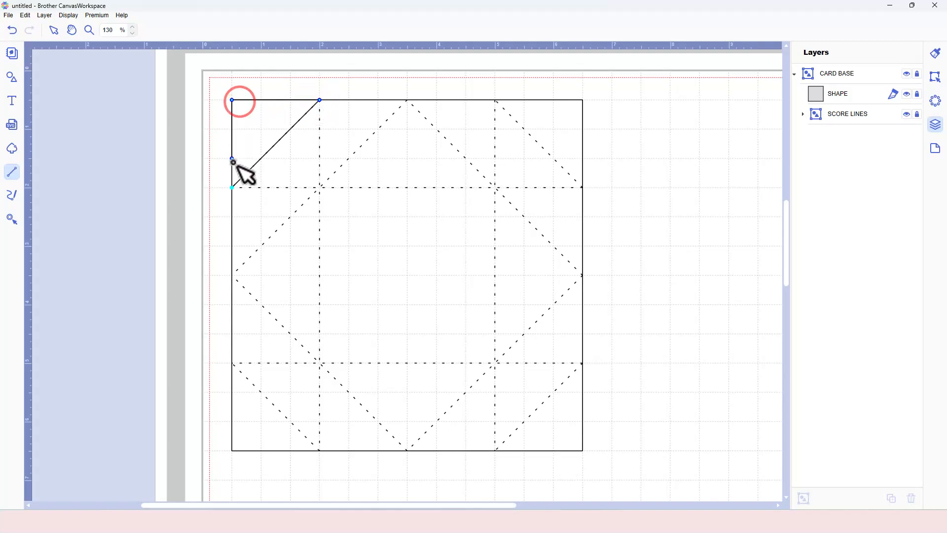
pyautogui.click(232, 186)
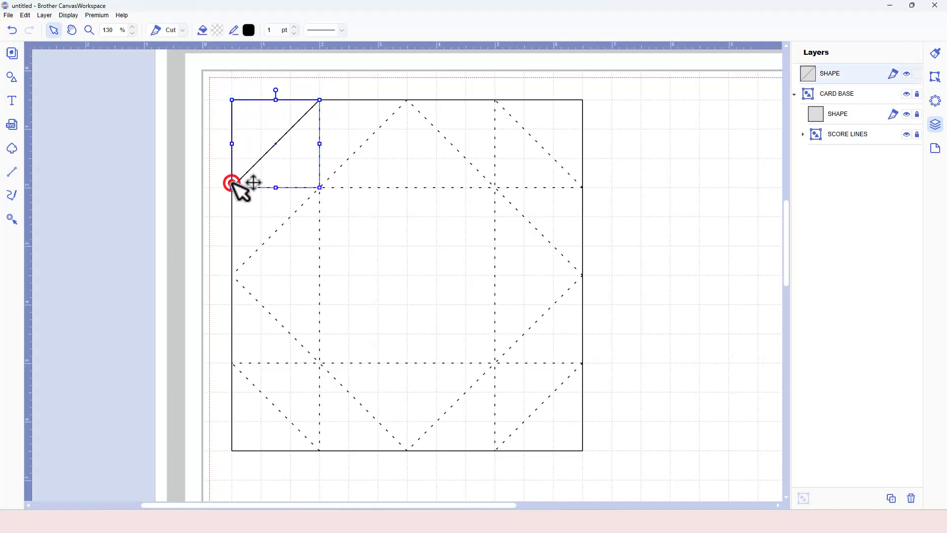
# Fill the triangle in the card base's upper-left corner with the palest magenta-pink in the palette
pyautogui.click(285, 168)
pyautogui.click(217, 30)
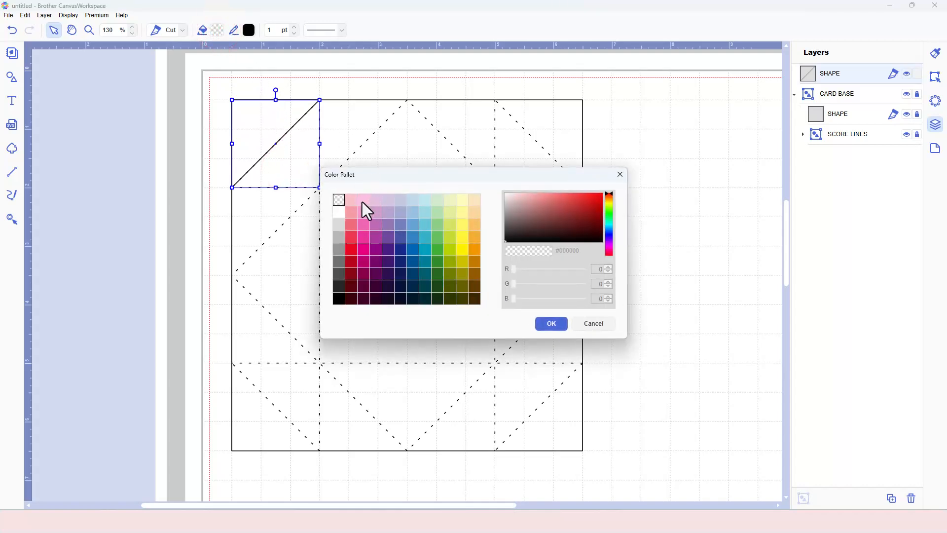
pyautogui.click(364, 201)
pyautogui.click(551, 325)
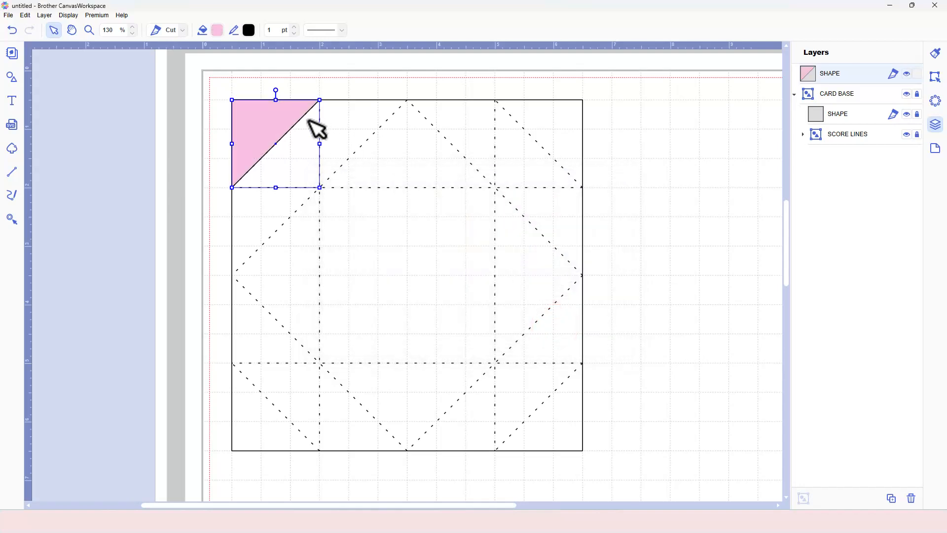
pyautogui.click(334, 90)
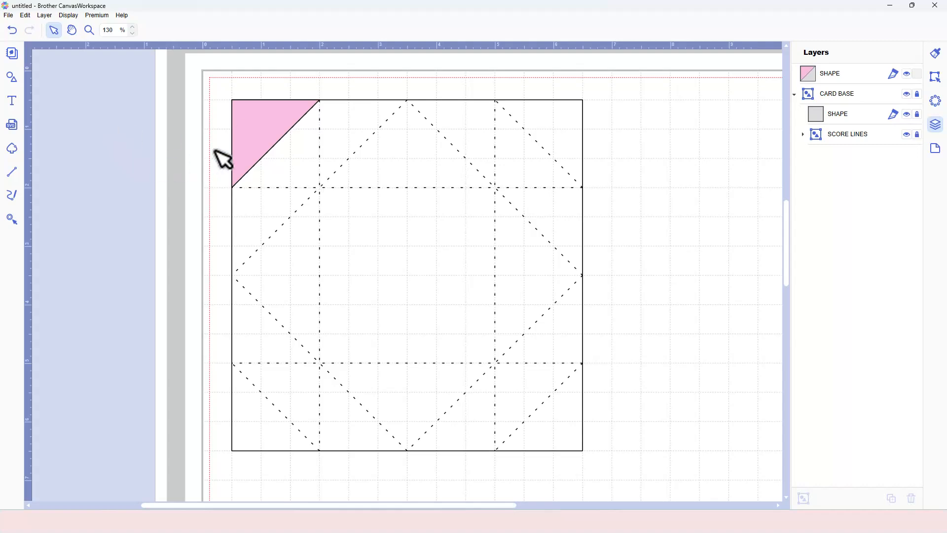
# Draw a closed triangle with 1.5-inch legs beside the pink one, completing the card's upper-left corner square
pyautogui.press('l')
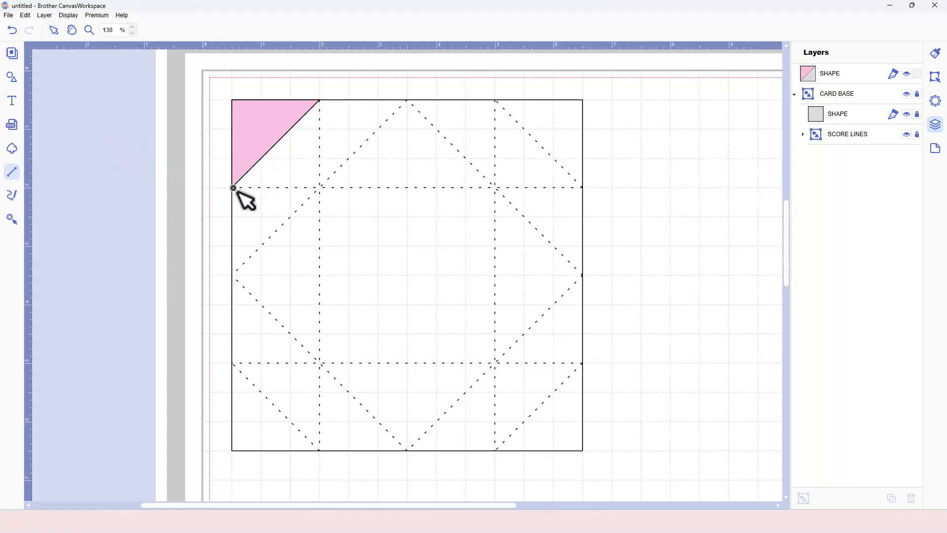
pyautogui.click(233, 188)
pyautogui.click(319, 187)
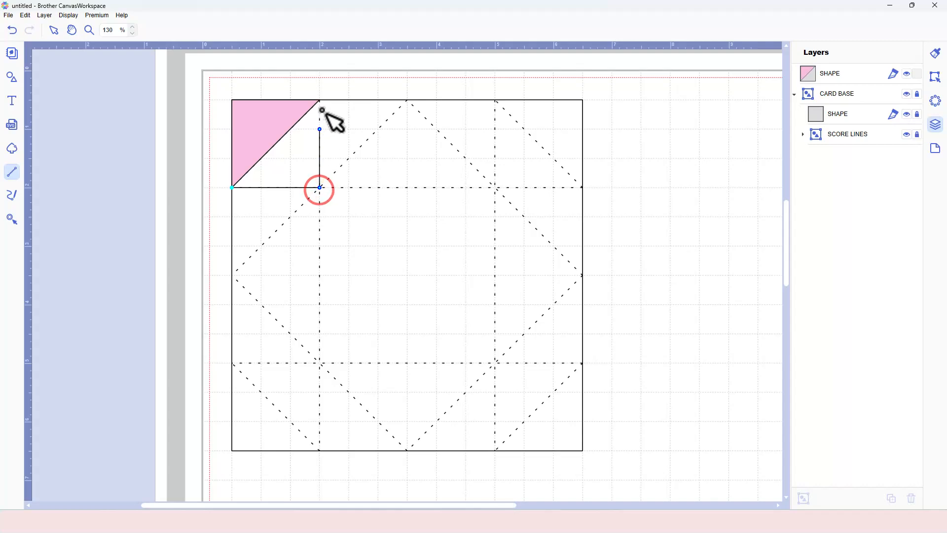
pyautogui.click(320, 100)
pyautogui.click(233, 187)
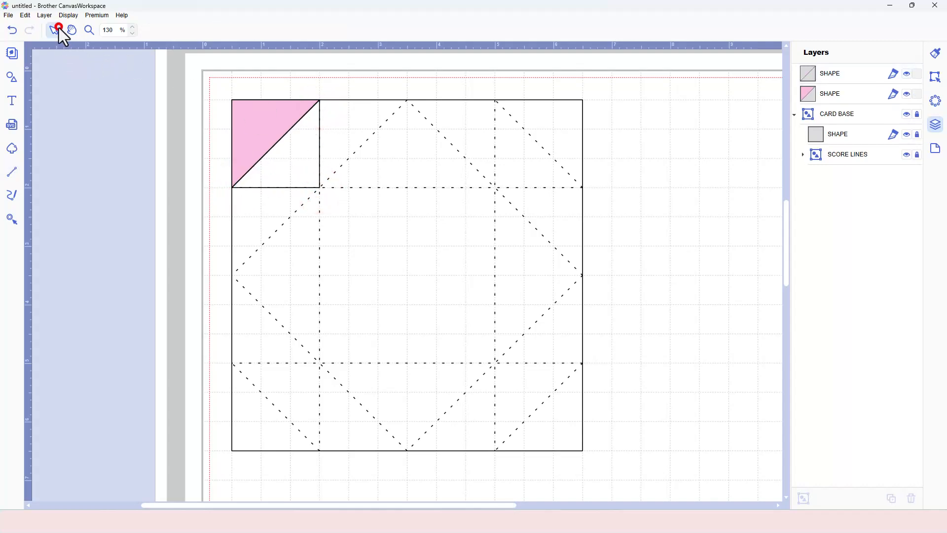
# Fill the unfilled triangle in the upper-left corner square with pale lavender #D2C6E1
pyautogui.click(278, 162)
pyautogui.click(213, 32)
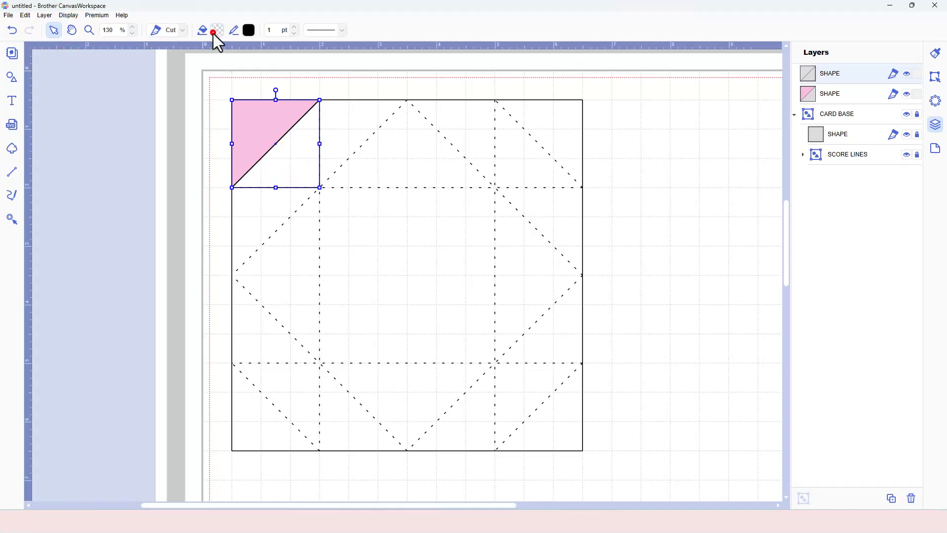
pyautogui.click(389, 200)
pyautogui.click(549, 323)
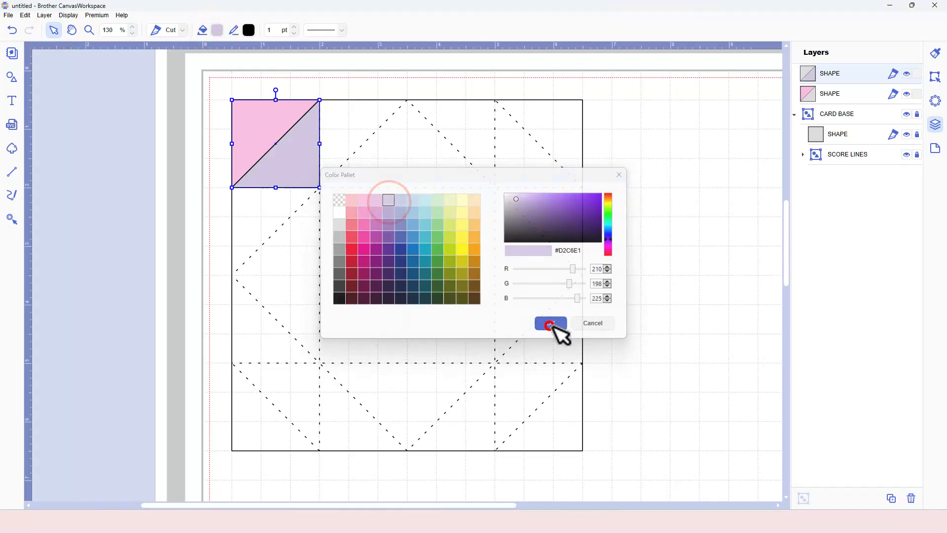
pyautogui.click(420, 273)
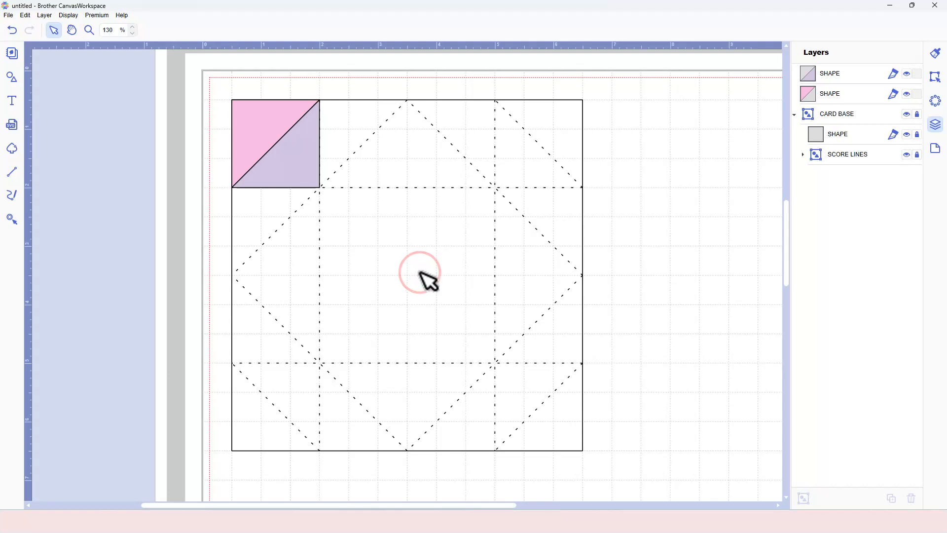
# Draw a closed triangle with 1.5-inch legs along the card's top edge, between the corner square and the edge's midpoint
pyautogui.press('l')
pyautogui.click(321, 101)
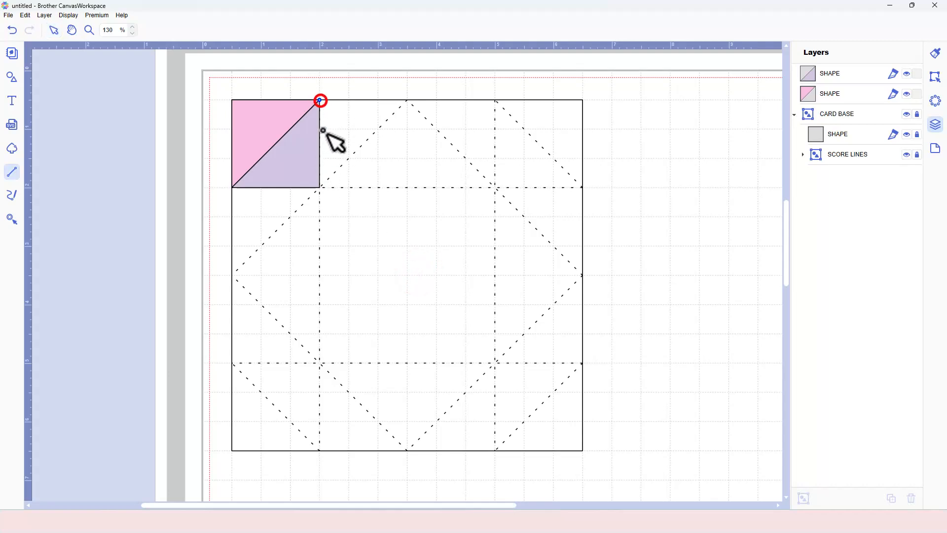
pyautogui.click(320, 188)
pyautogui.click(406, 100)
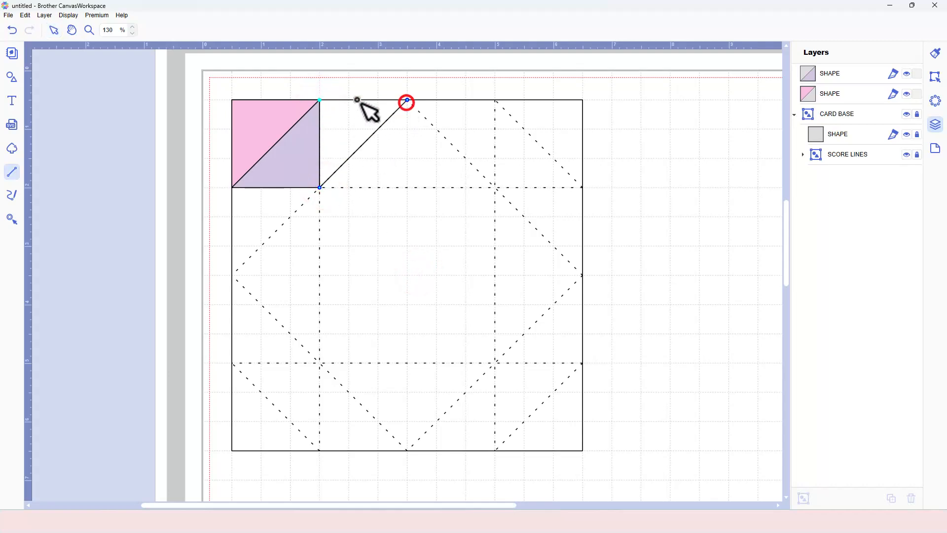
pyautogui.click(322, 99)
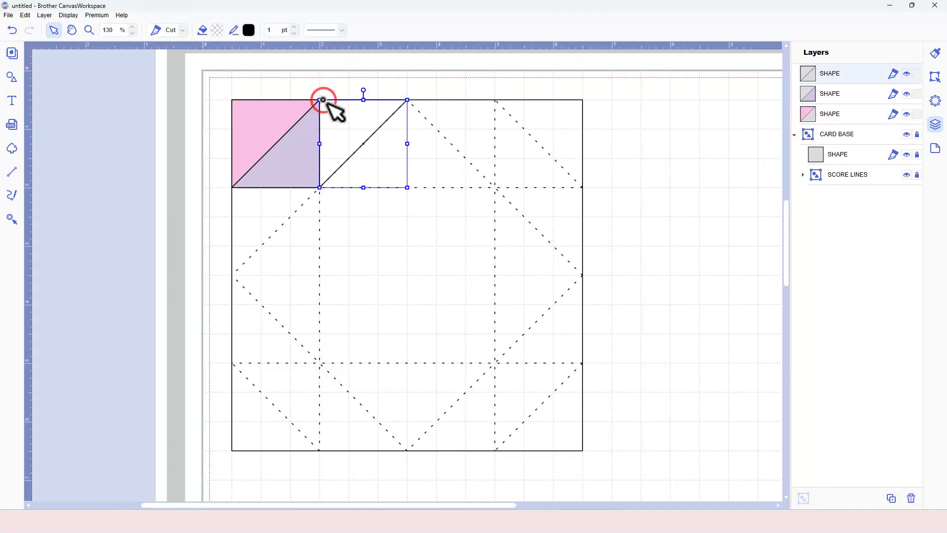
# Fill the new top-edge triangle with coral red #F06B79
pyautogui.click(213, 31)
pyautogui.click(351, 226)
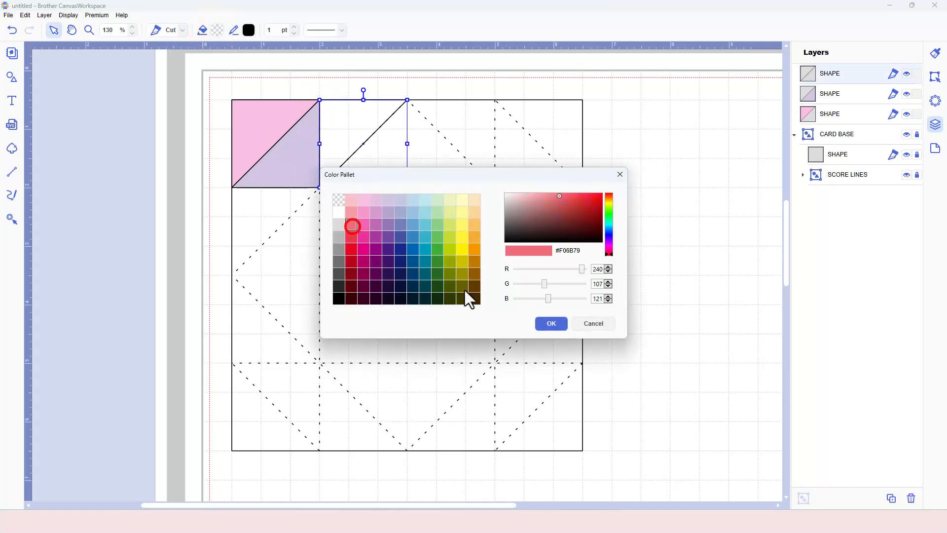
pyautogui.click(540, 323)
pyautogui.click(387, 266)
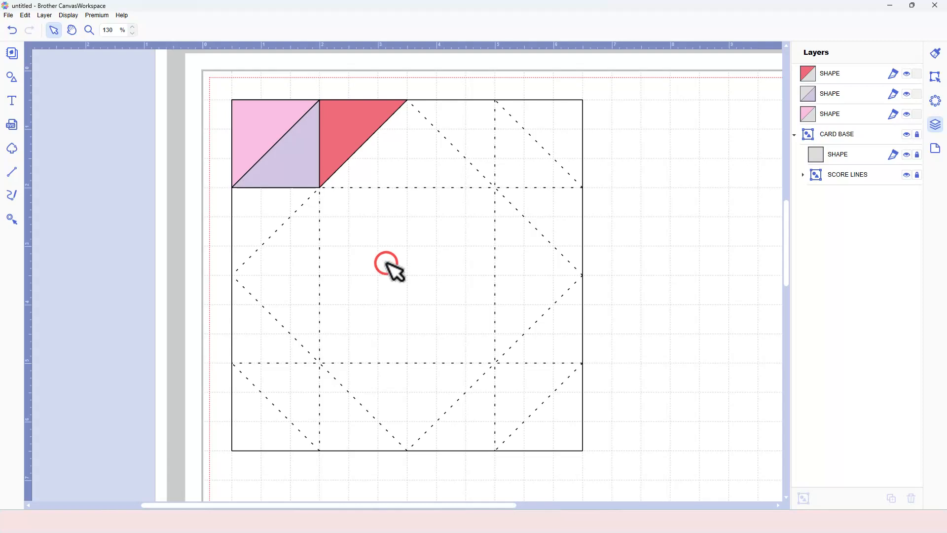
# Draw a closed triangle with 1.5-inch legs along the card's left edge, between the corner square and the edge's midpoint
pyautogui.press('l')
pyautogui.click(320, 188)
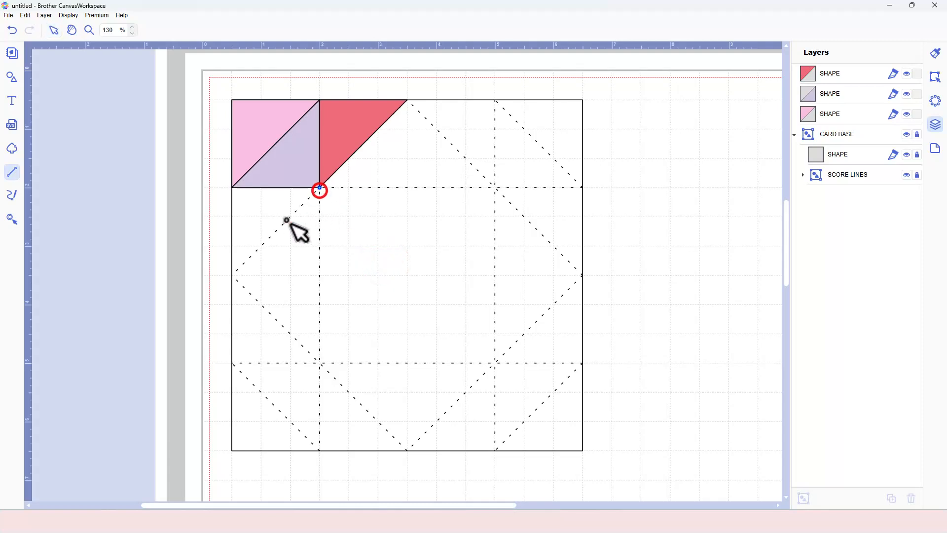
pyautogui.click(232, 274)
pyautogui.click(236, 187)
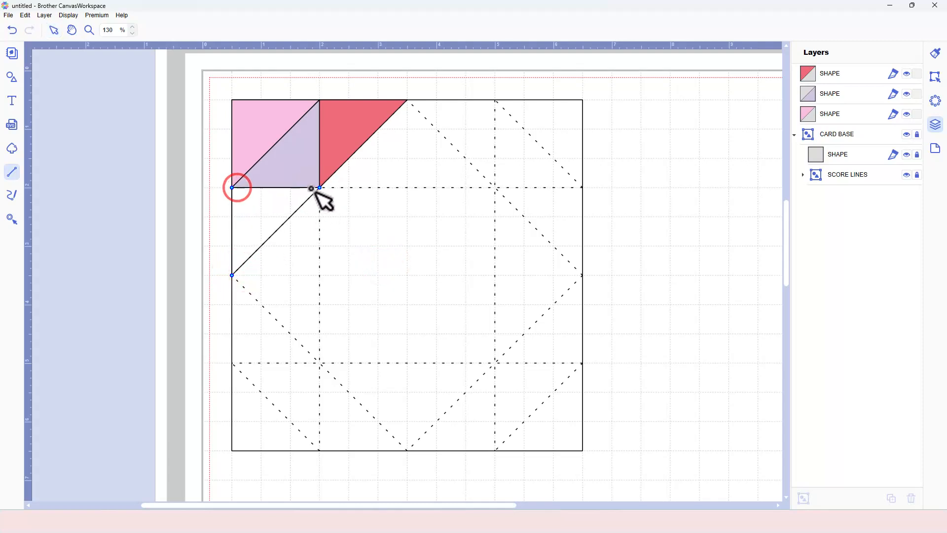
pyautogui.click(320, 188)
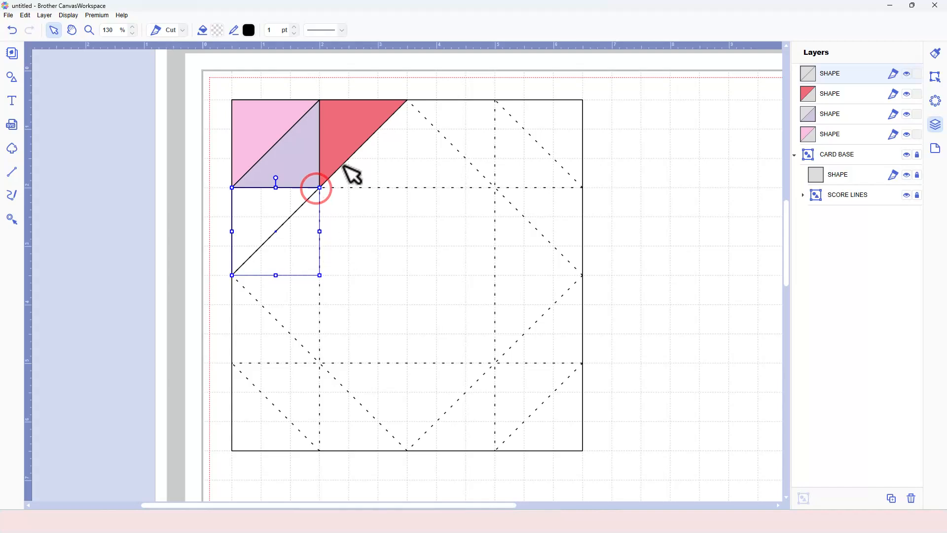
# Fill the new left-edge triangle with light coral #F59CA5
pyautogui.click(219, 29)
pyautogui.click(354, 214)
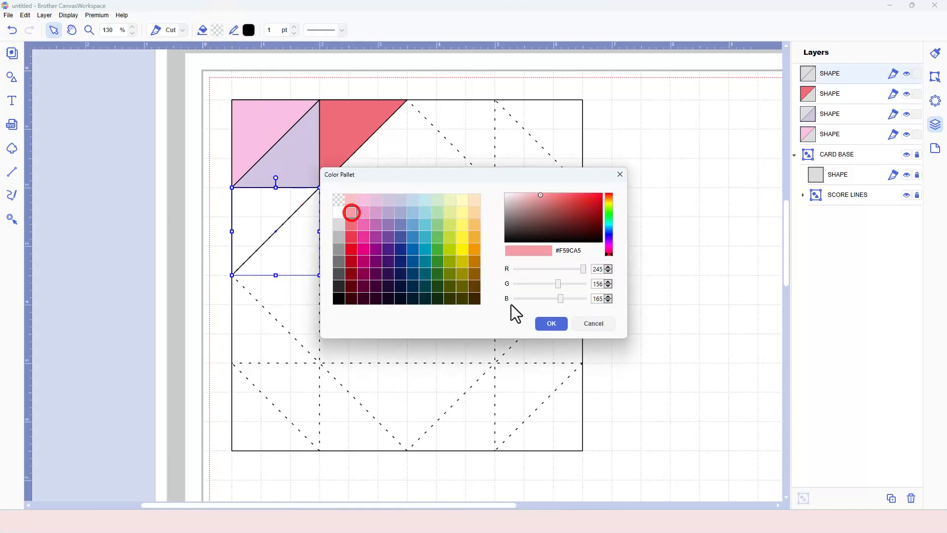
pyautogui.click(551, 323)
pyautogui.click(419, 240)
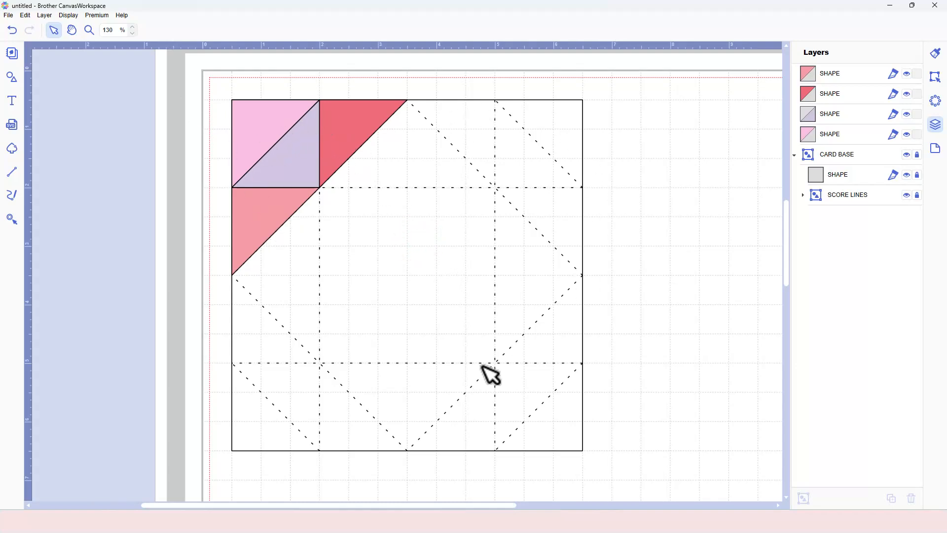
# Duplicate the four coloured triangles, rotate the copies 90° clockwise and fit them into the card's upper-right corner
pyautogui.moveTo(172, 77); pyautogui.dragTo(373, 241)
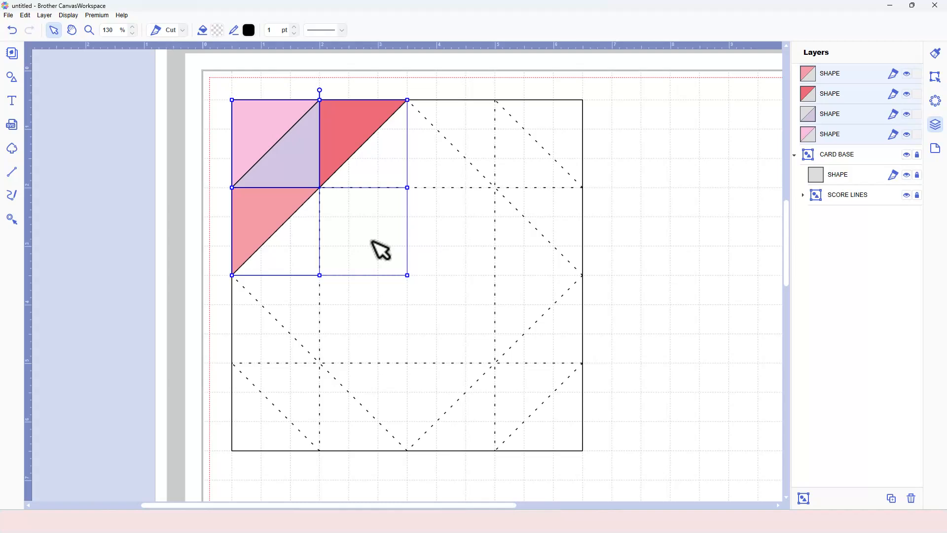
pyautogui.hotkey('ctrl', 'd')
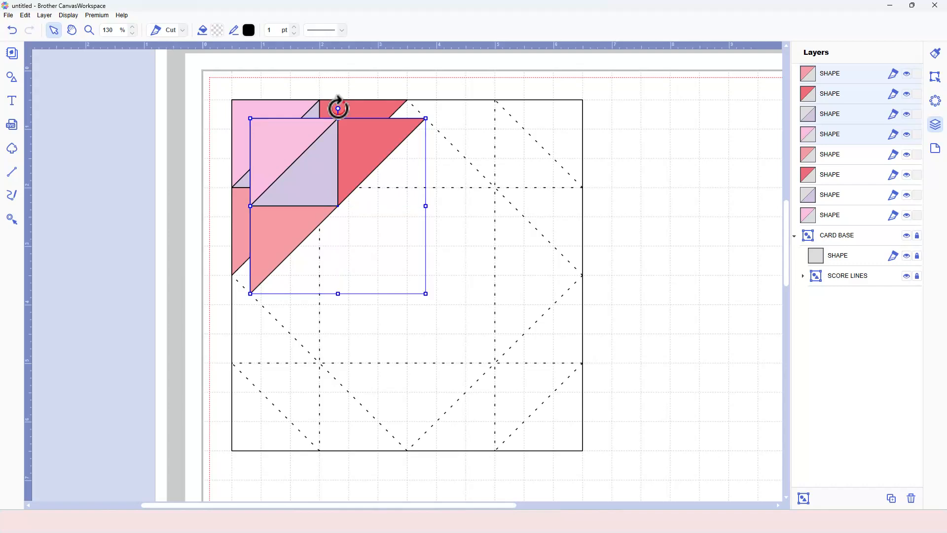
pyautogui.moveTo(353, 139); pyautogui.dragTo(371, 193)
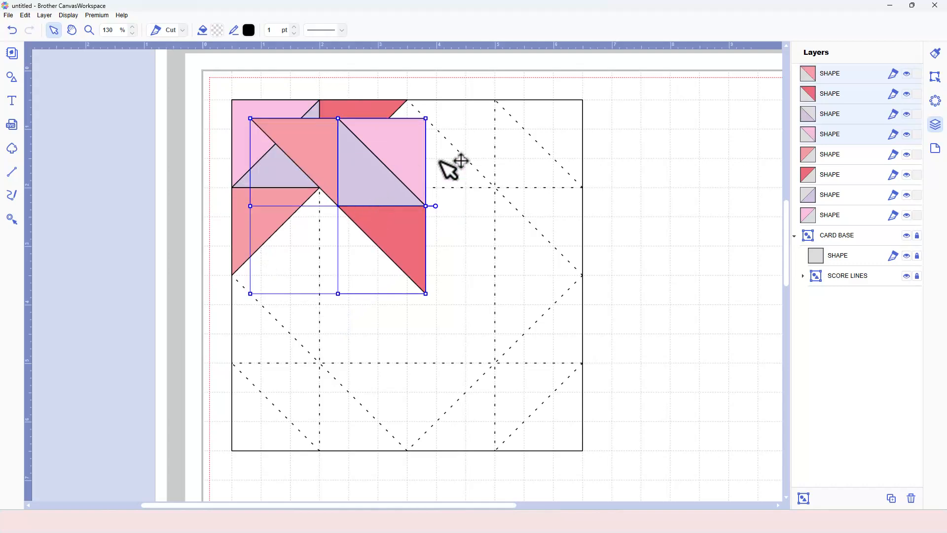
pyautogui.moveTo(356, 172); pyautogui.dragTo(524, 149)
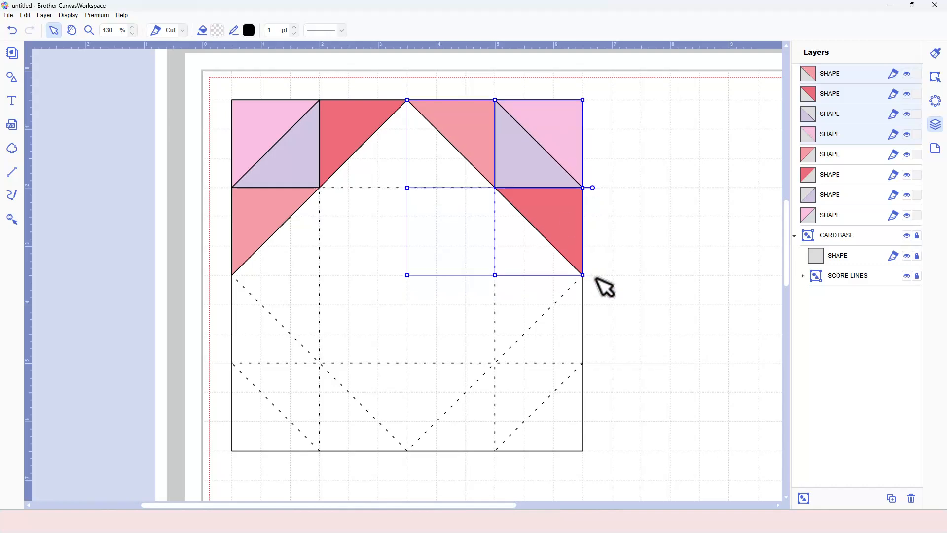
# Add two more copies of the four-triangle set, rotated to fit the card's lower-right and lower-left corners
pyautogui.hotkey('ctrl', 'v')
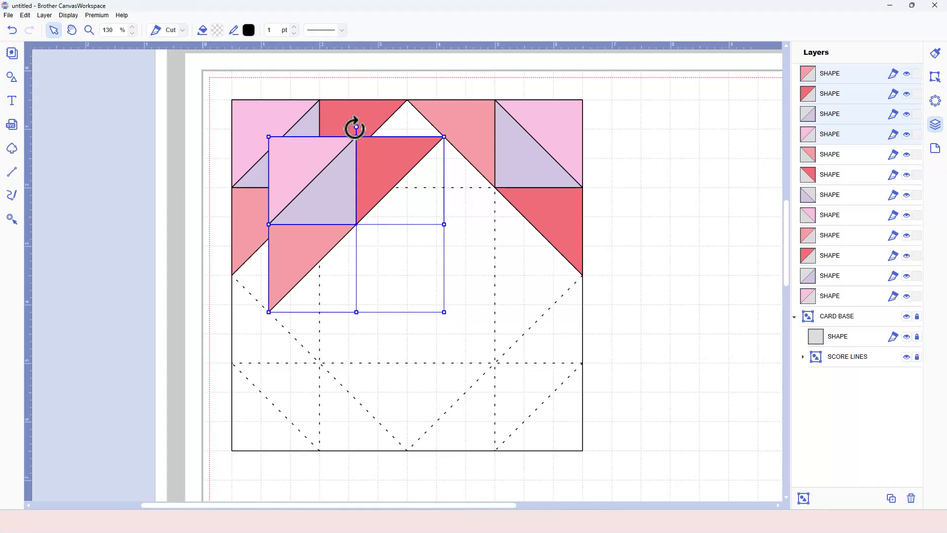
pyautogui.moveTo(357, 128); pyautogui.dragTo(519, 402)
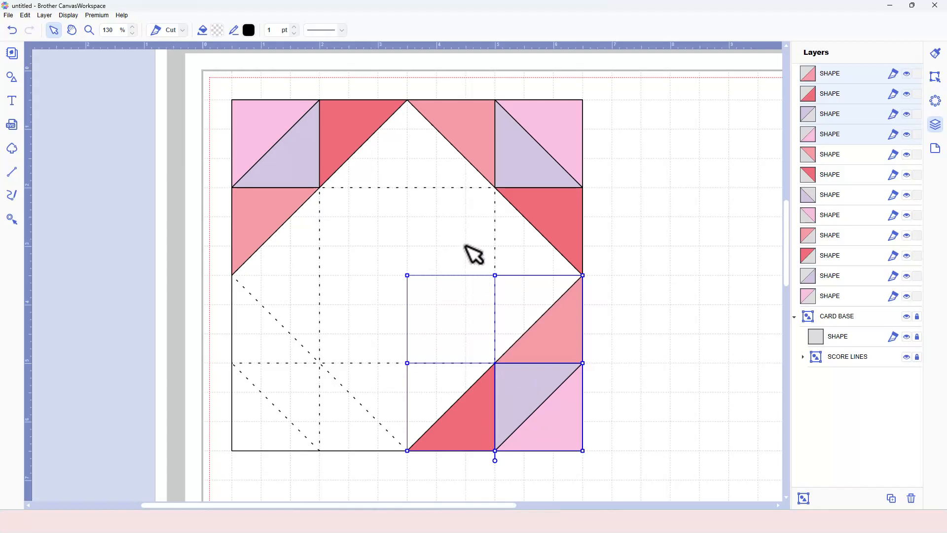
pyautogui.hotkey('ctrl', 'v')
pyautogui.moveTo(375, 145); pyautogui.dragTo(289, 374)
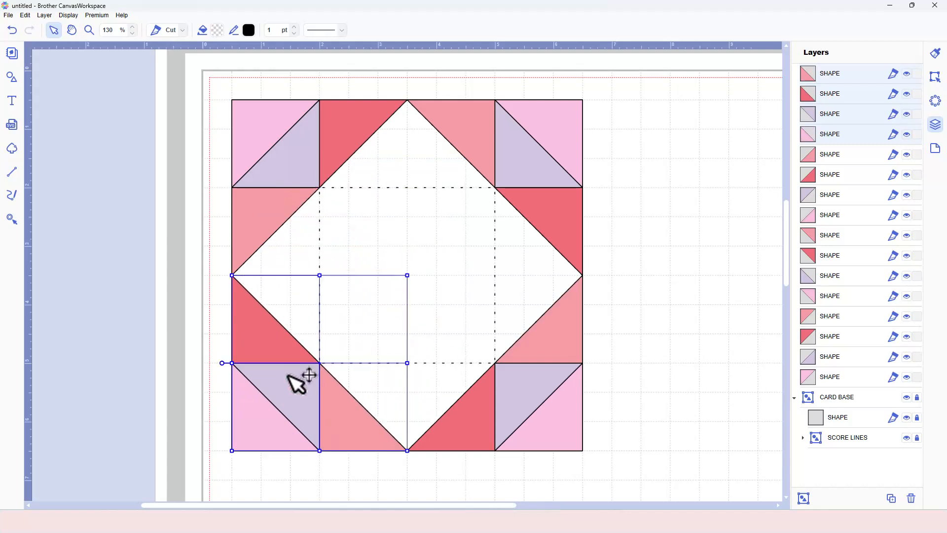
pyautogui.click(696, 264)
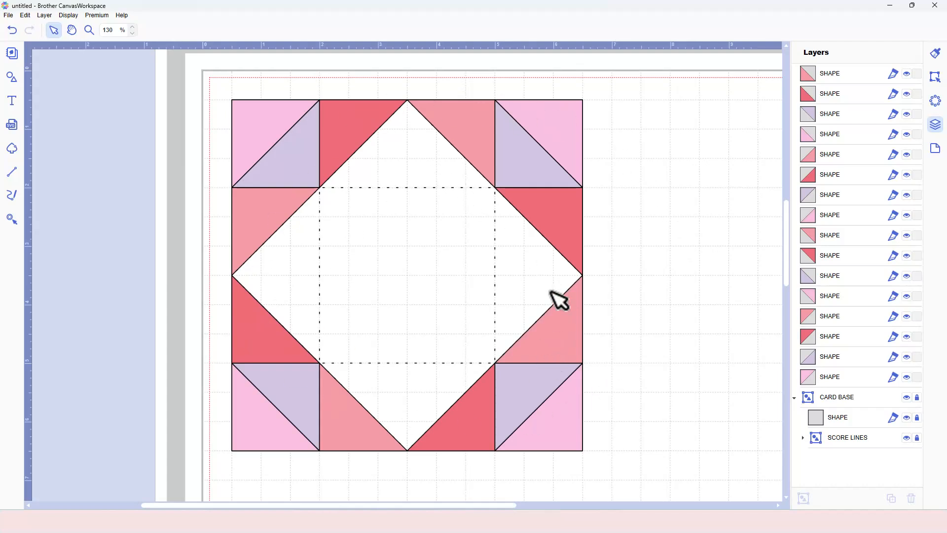
# Draw a closed triangle with a 3-inch base on the central square's top side and its tip at the card's top-edge midpoint
pyautogui.click(320, 188)
pyautogui.click(492, 191)
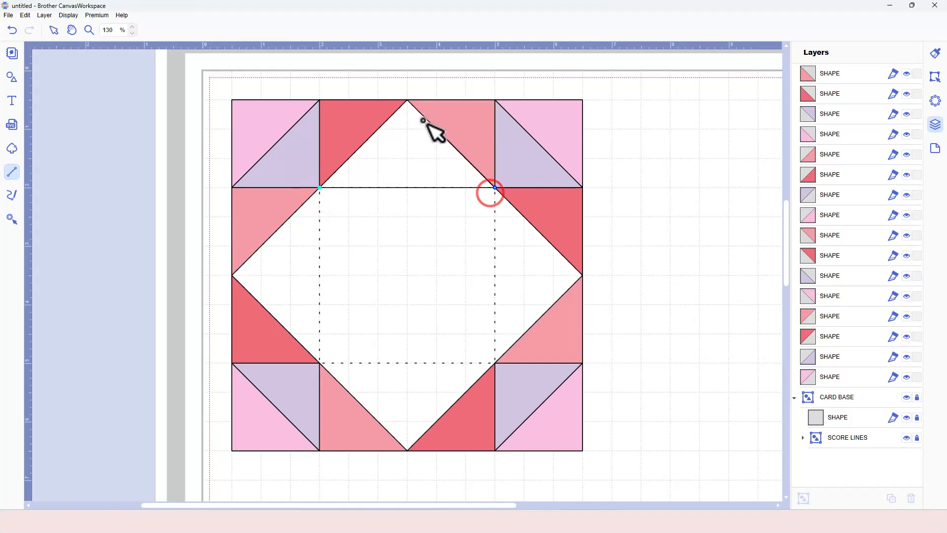
pyautogui.click(408, 101)
pyautogui.click(321, 186)
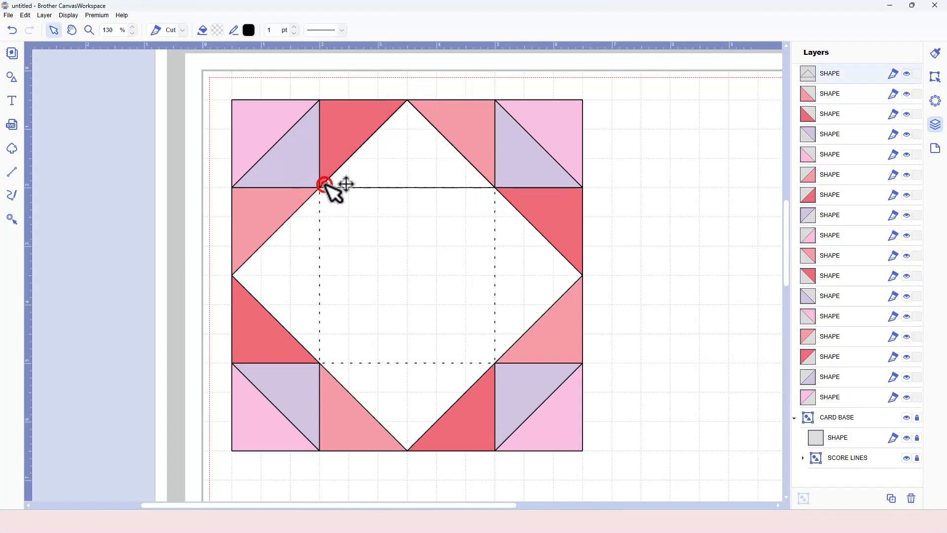
# Fill the triangle above the central square with green #338C2B
pyautogui.click(387, 160)
pyautogui.click(213, 30)
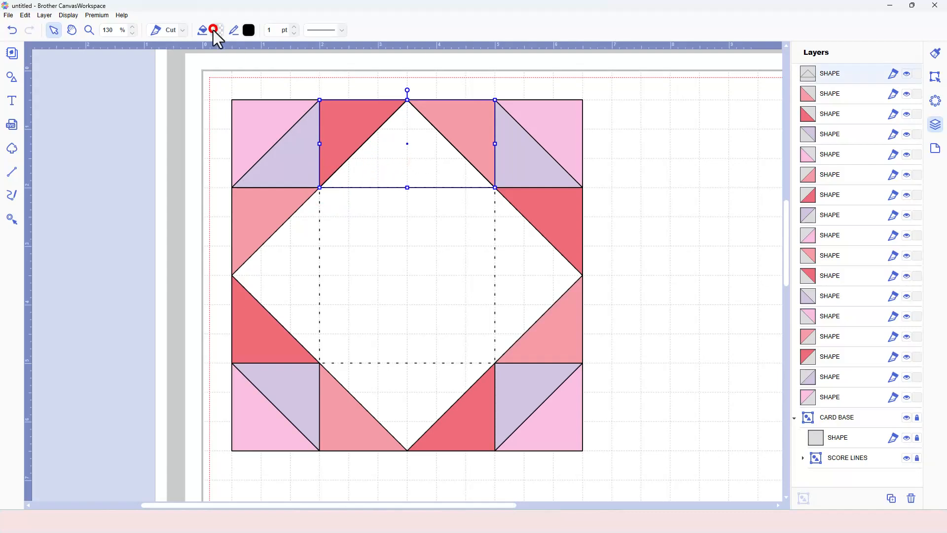
pyautogui.click(435, 260)
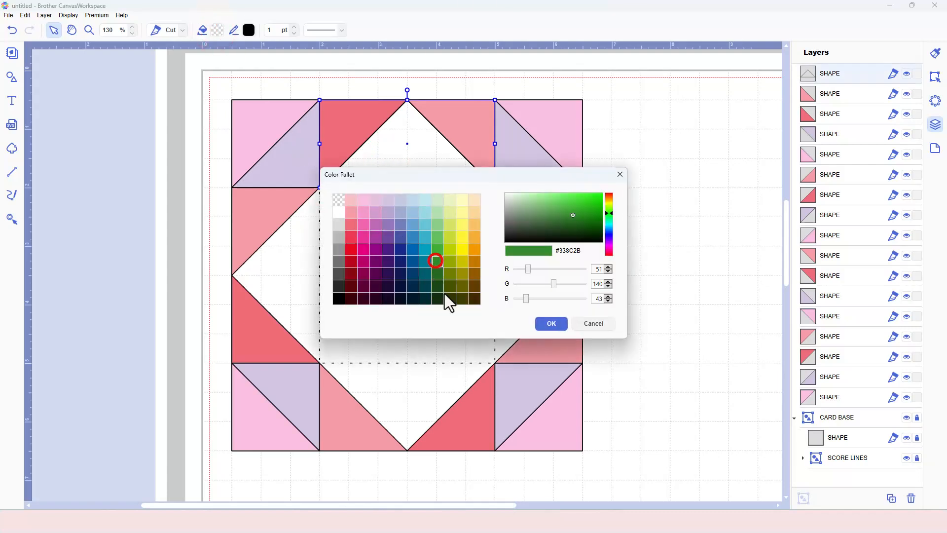
pyautogui.click(552, 323)
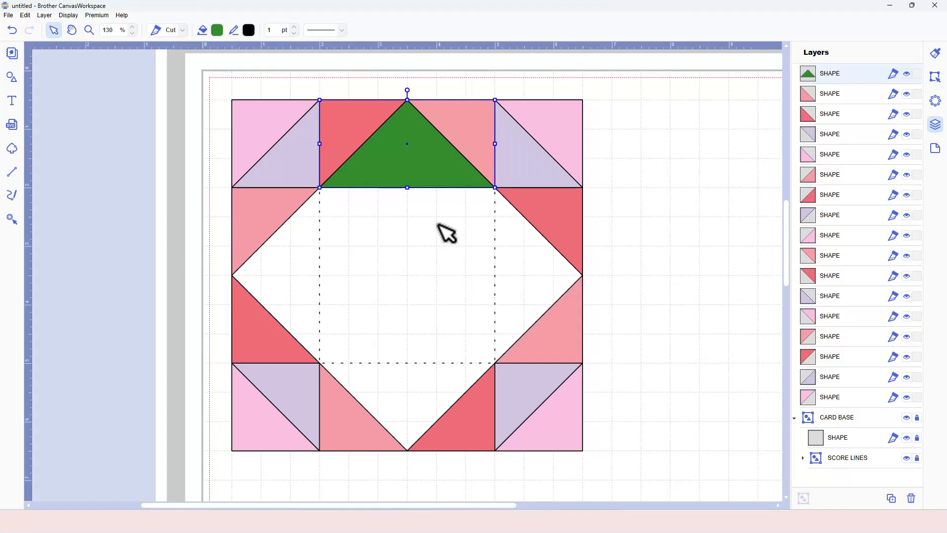
# Place two copies of the green triangle against the central square's right and bottom sides, rotated to point outward
pyautogui.hotkey('ctrl', 'd')
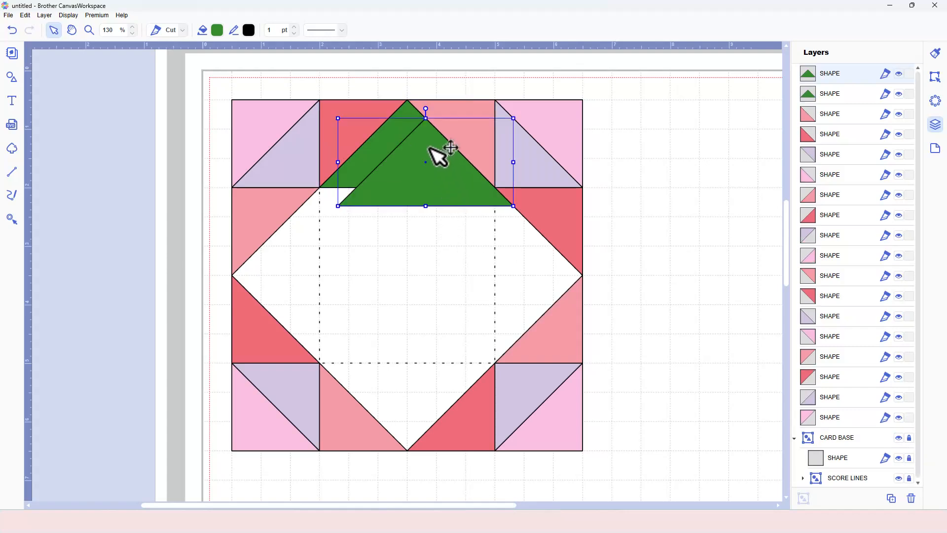
pyautogui.moveTo(426, 108); pyautogui.dragTo(554, 281)
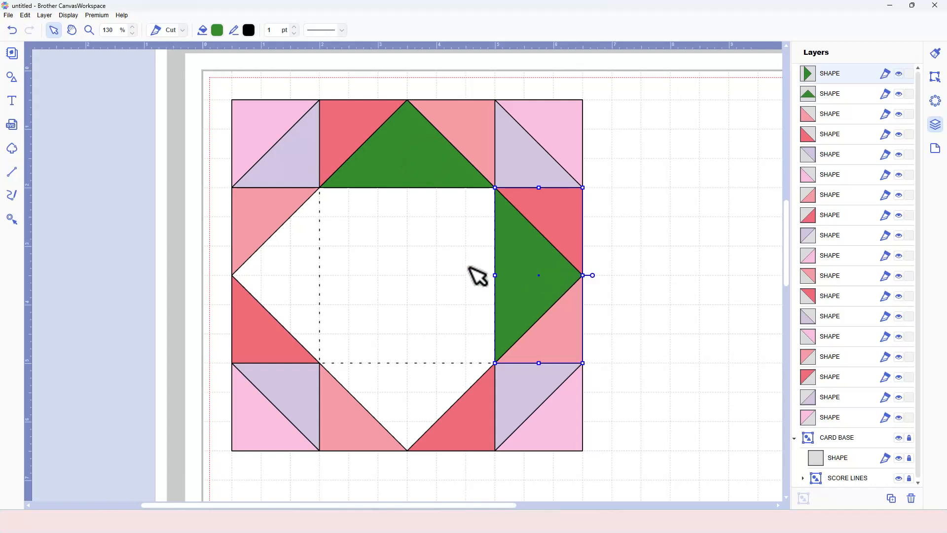
pyautogui.click(449, 183)
pyautogui.hotkey('ctrl', 'd')
pyautogui.moveTo(445, 126); pyautogui.dragTo(452, 243)
pyautogui.moveTo(469, 169); pyautogui.dragTo(404, 390)
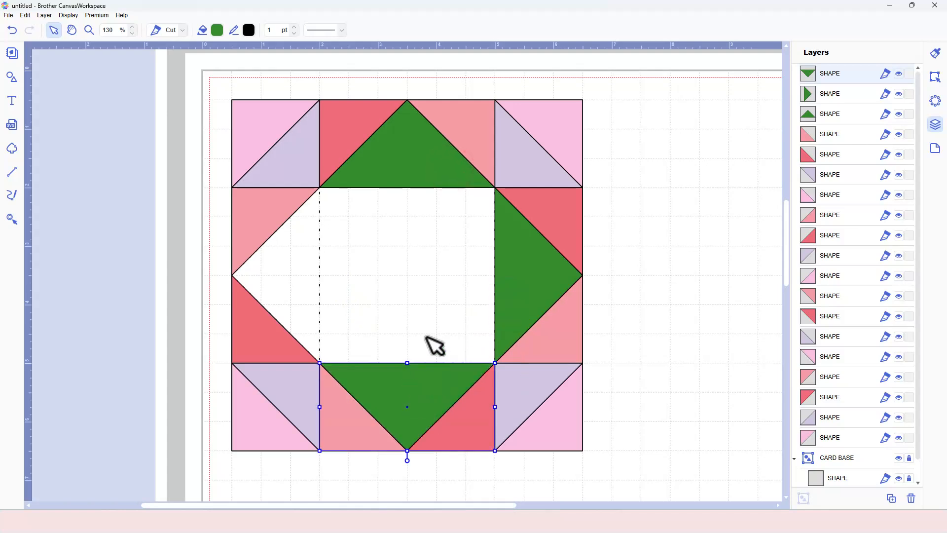
# Place another copy of the green triangle against the central square's left side, rotated so its tip points outward
pyautogui.hotkey('ctrl', 'v')
pyautogui.moveTo(461, 147); pyautogui.dragTo(383, 224)
pyautogui.moveTo(463, 209); pyautogui.dragTo(278, 284)
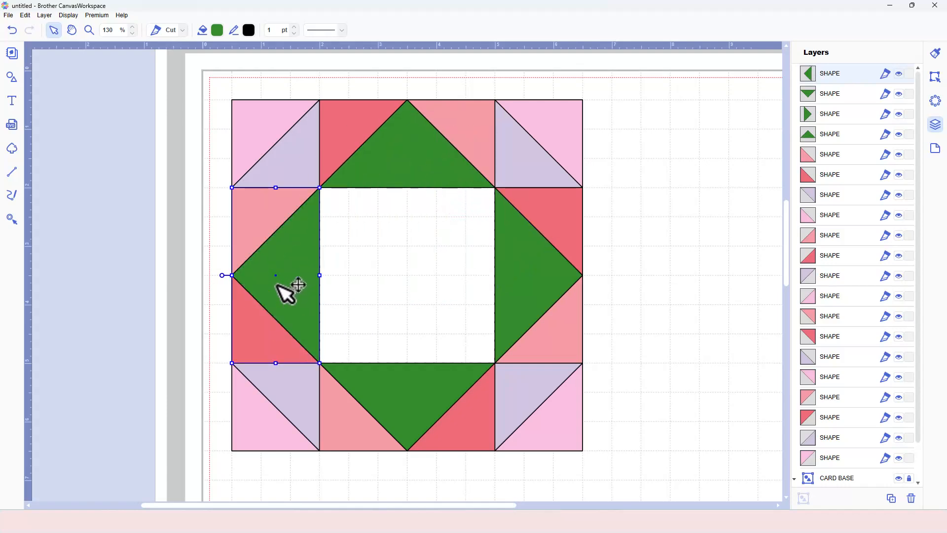
pyautogui.click(432, 265)
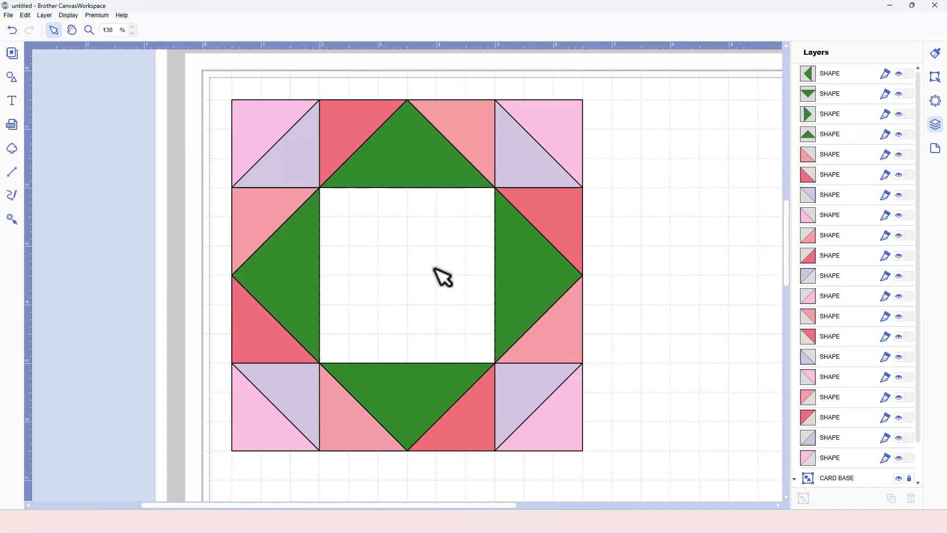
# Draw a closed 3-inch square exactly over the card's central section, between the four green triangles
pyautogui.press('l')
pyautogui.click(320, 188)
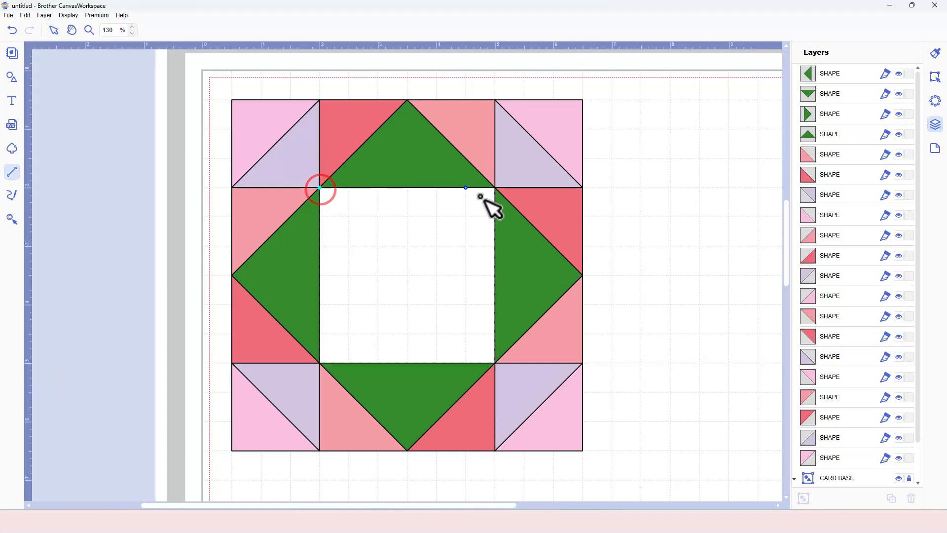
pyautogui.click(494, 187)
pyautogui.click(495, 362)
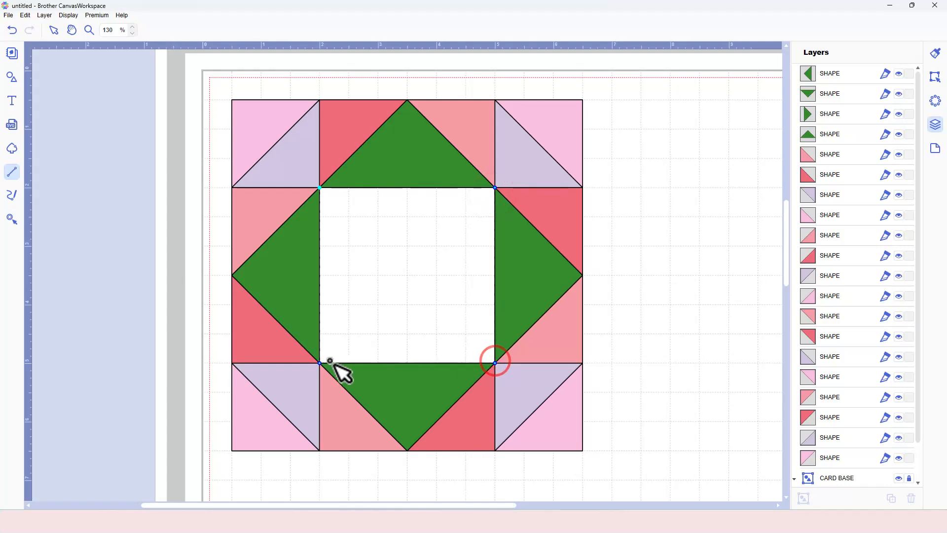
pyautogui.click(320, 363)
pyautogui.click(327, 191)
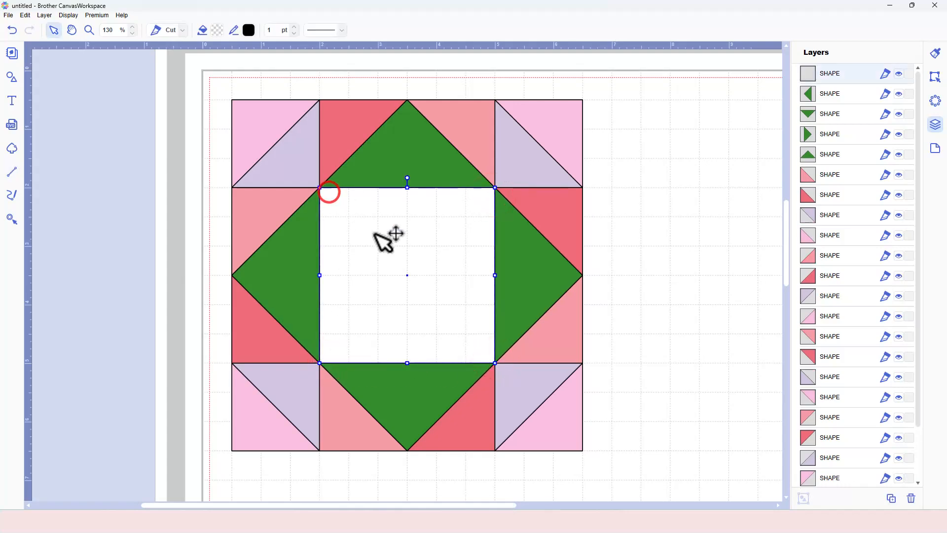
# Fill the central square with light periwinkle blue
pyautogui.click(218, 30)
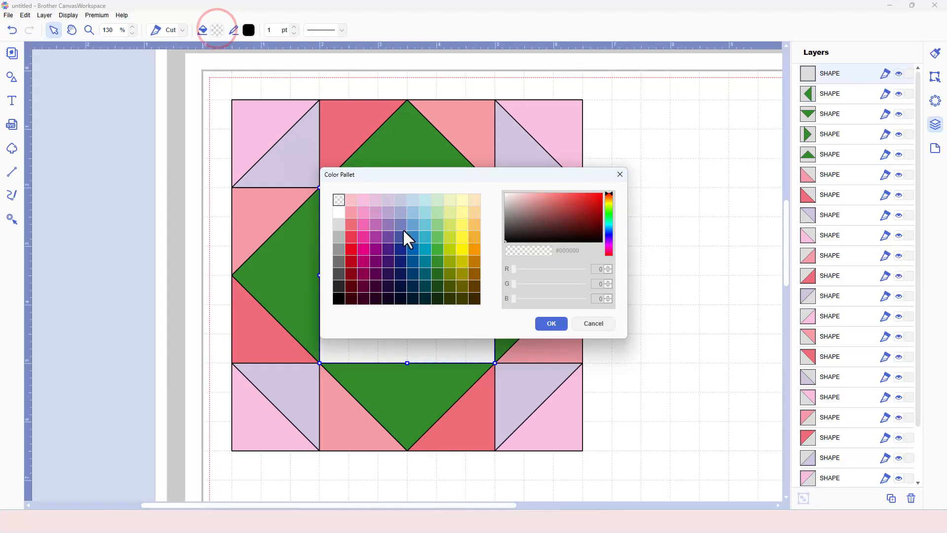
pyautogui.click(399, 212)
pyautogui.click(547, 323)
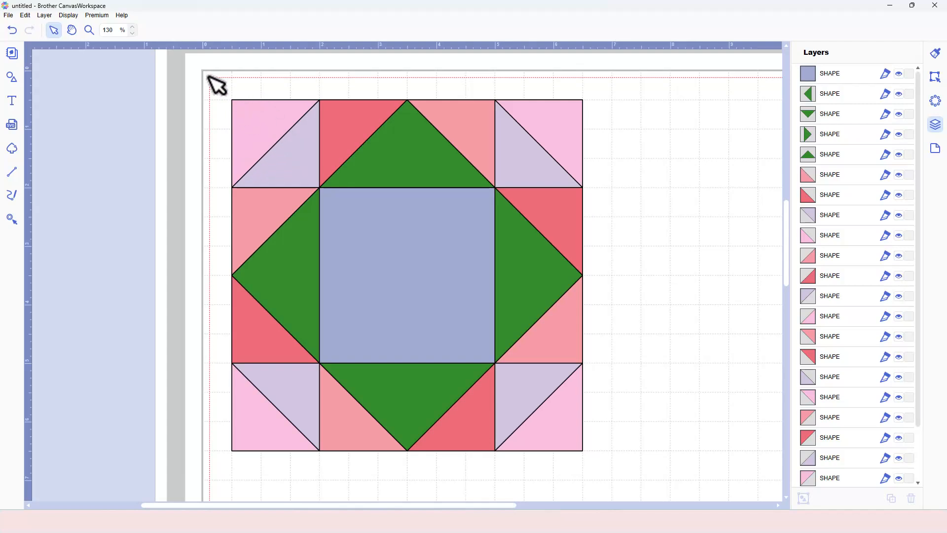
# Try offsetting all panels inward with 0.15-inch spacing, bevel corners and the original lines deleted
pyautogui.moveTo(209, 77); pyautogui.dragTo(644, 486)
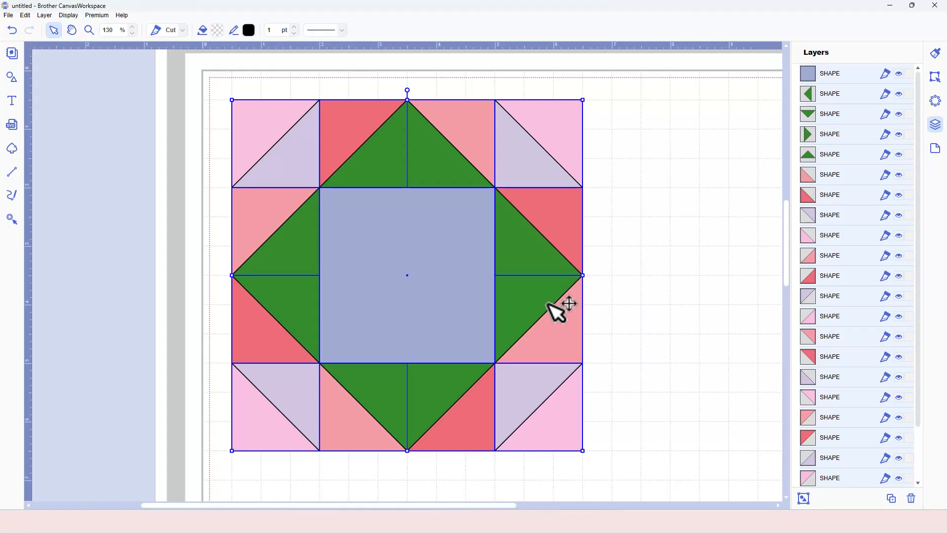
pyautogui.click(935, 79)
pyautogui.moveTo(919, 84); pyautogui.dragTo(927, 193)
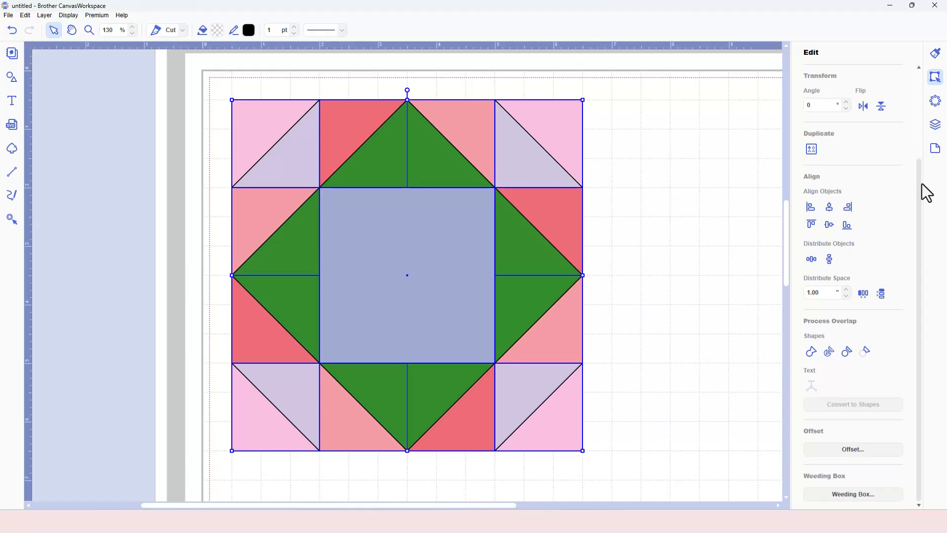
pyautogui.click(864, 448)
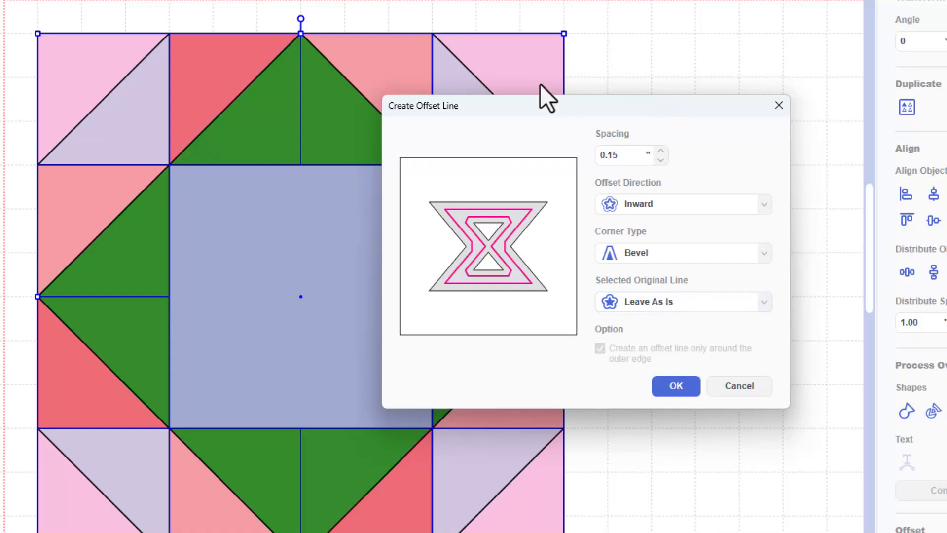
pyautogui.click(693, 307)
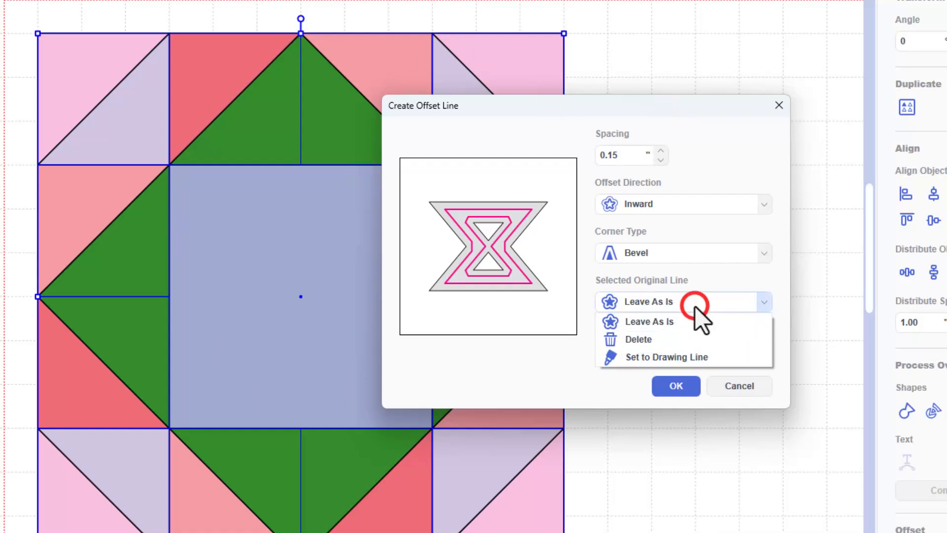
pyautogui.click(676, 337)
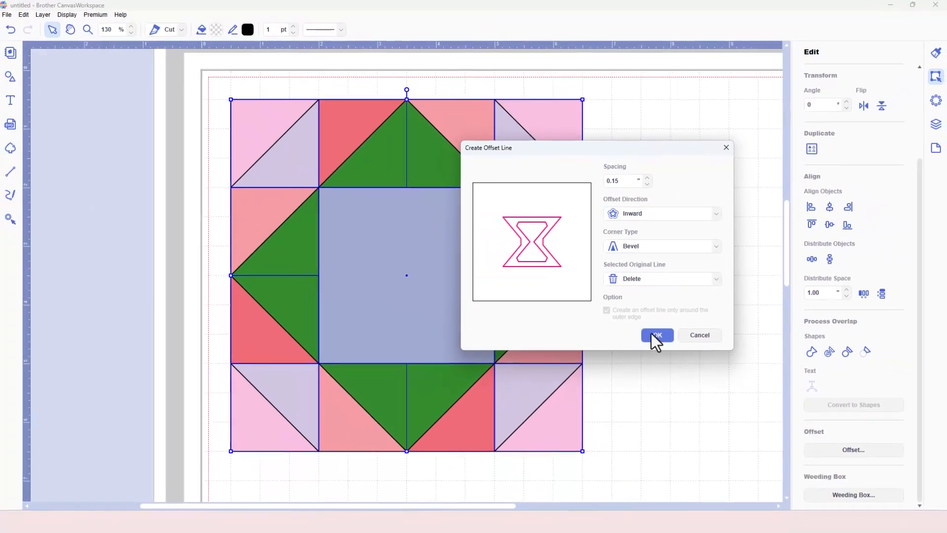
pyautogui.click(654, 346)
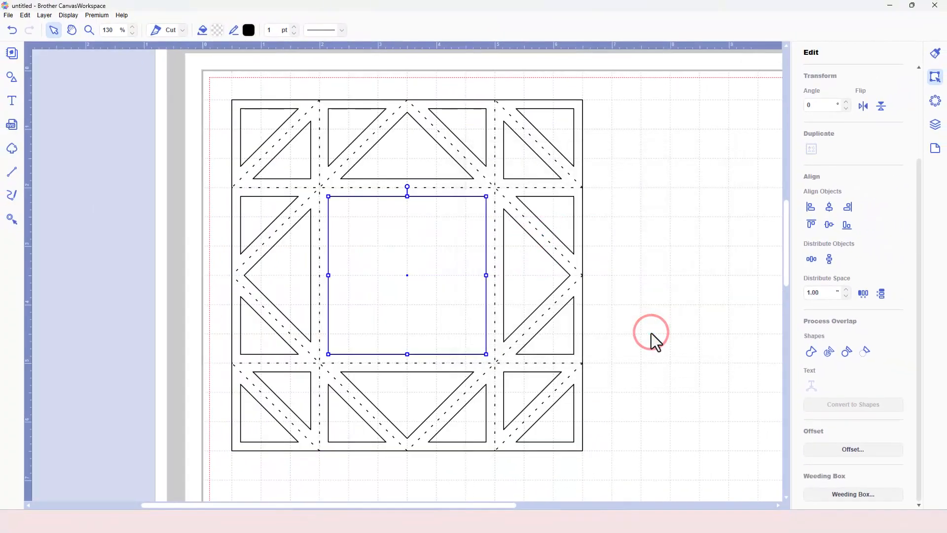
pyautogui.click(645, 243)
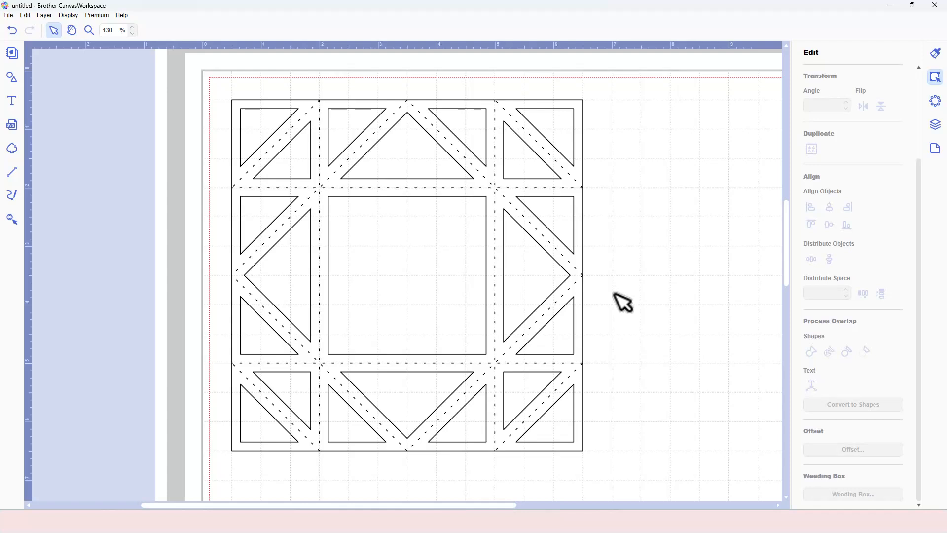
pyautogui.hotkey('ctrl', 'z')
# Offset all panels inward with 0.10-inch spacing and bevel corners, deleting the original lines
pyautogui.moveTo(202, 85); pyautogui.dragTo(622, 465)
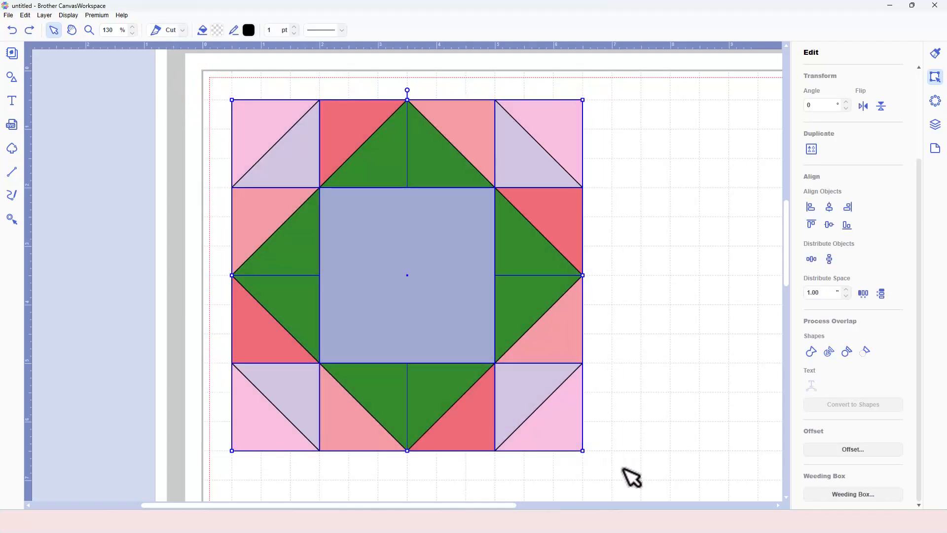
pyautogui.click(842, 455)
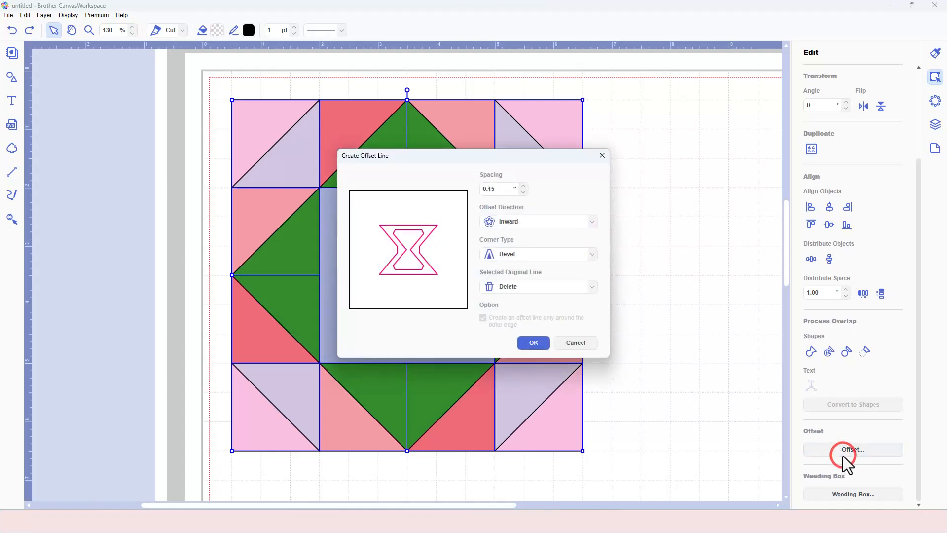
pyautogui.moveTo(490, 189); pyautogui.dragTo(501, 191)
pyautogui.click(541, 341)
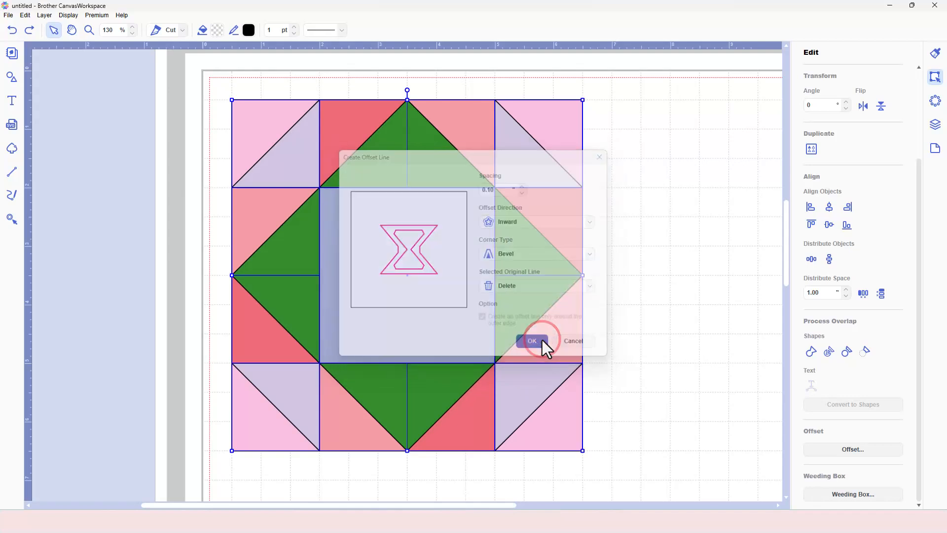
pyautogui.click(615, 333)
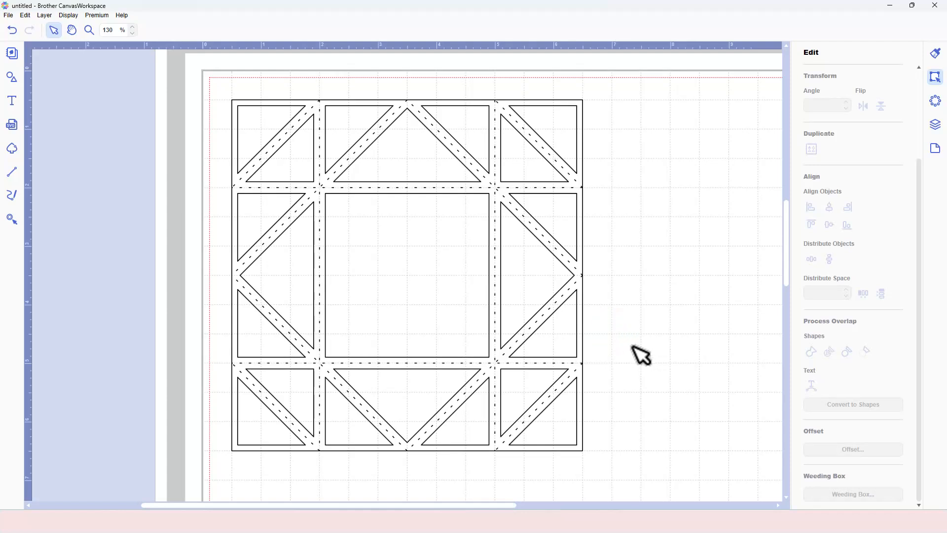
# Fill the four outermost corner triangles with coral red #F06B79
pyautogui.click(935, 126)
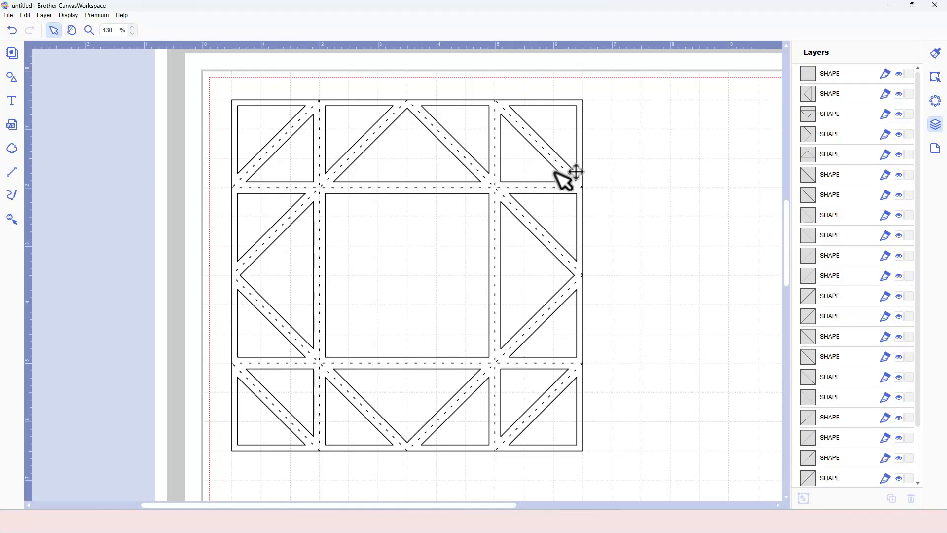
pyautogui.click(267, 116)
pyautogui.keyDown('shift'); pyautogui.click(558, 121); pyautogui.keyUp('shift')
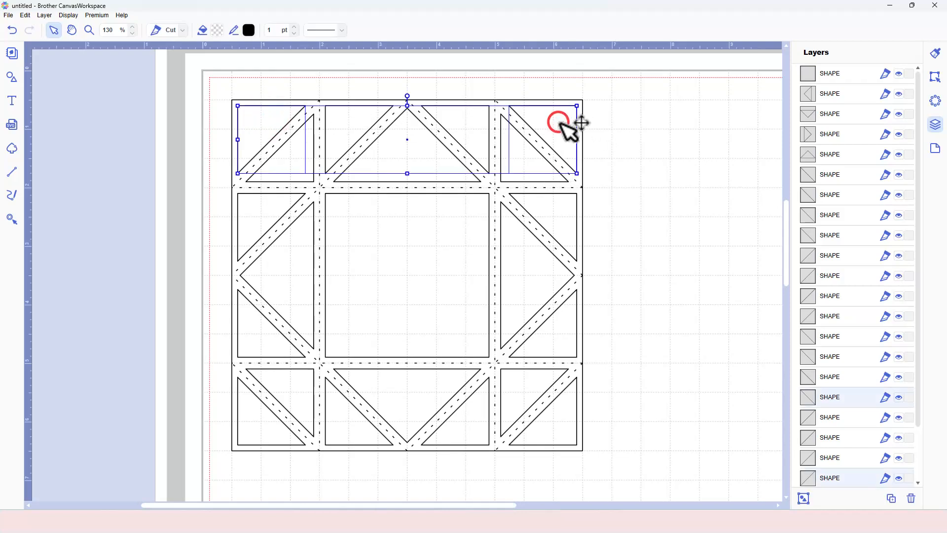
pyautogui.keyDown('shift'); pyautogui.click(573, 428); pyautogui.keyUp('shift')
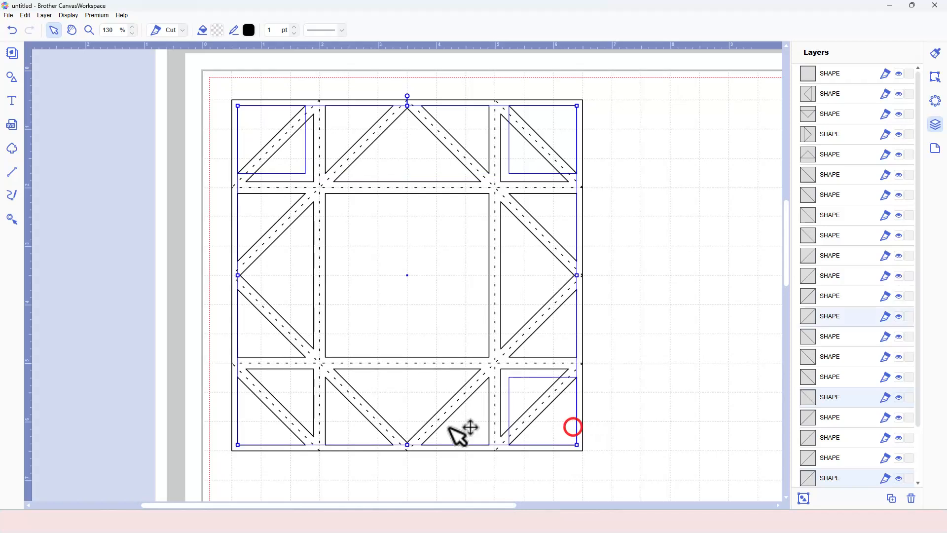
pyautogui.keyDown('shift'); pyautogui.click(257, 427); pyautogui.keyUp('shift')
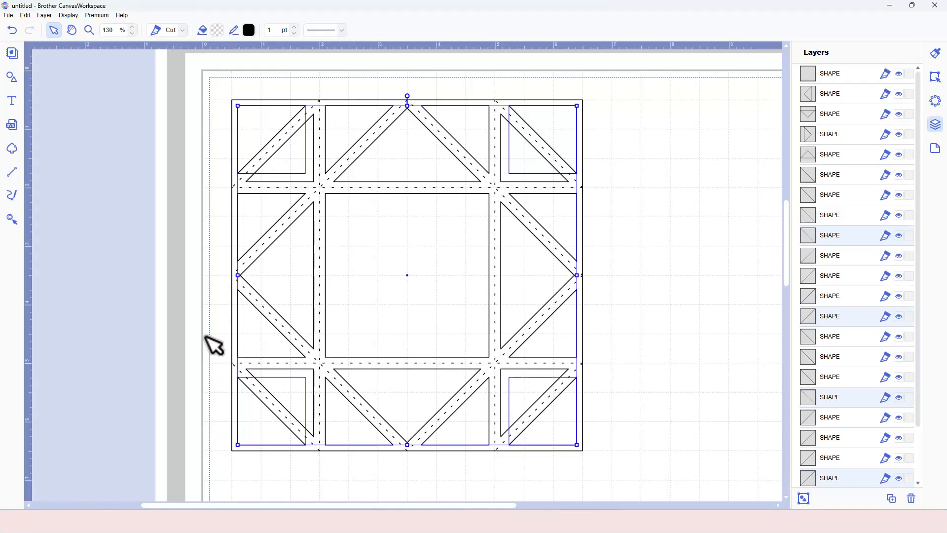
pyautogui.click(217, 31)
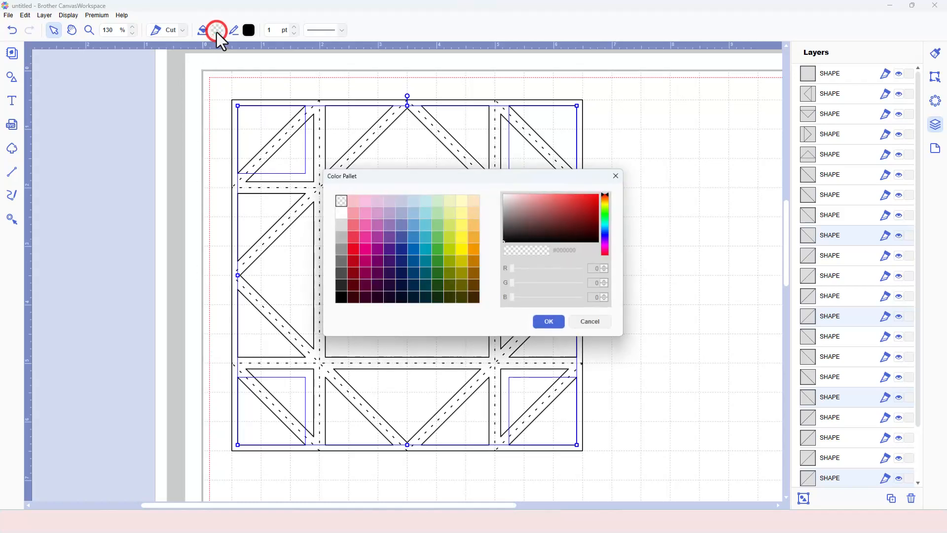
pyautogui.click(352, 222)
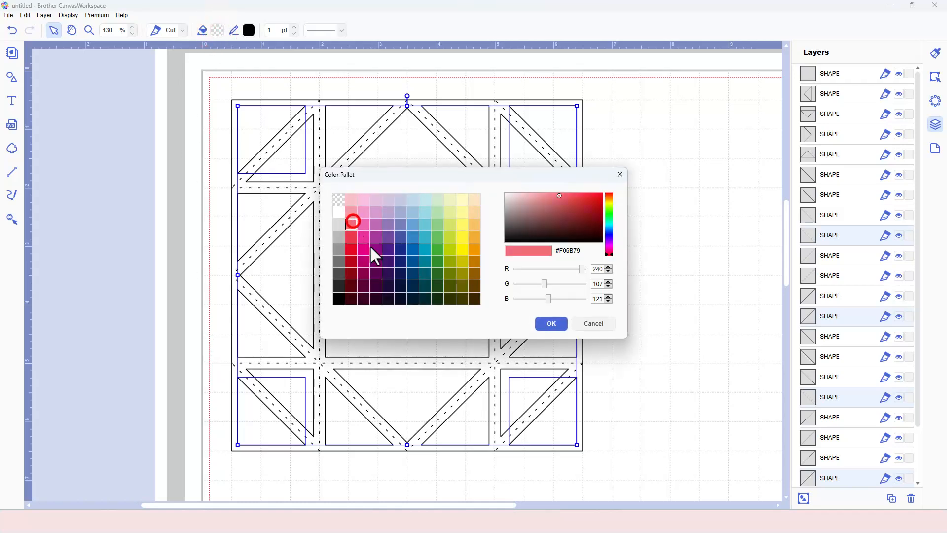
pyautogui.click(545, 324)
pyautogui.click(643, 263)
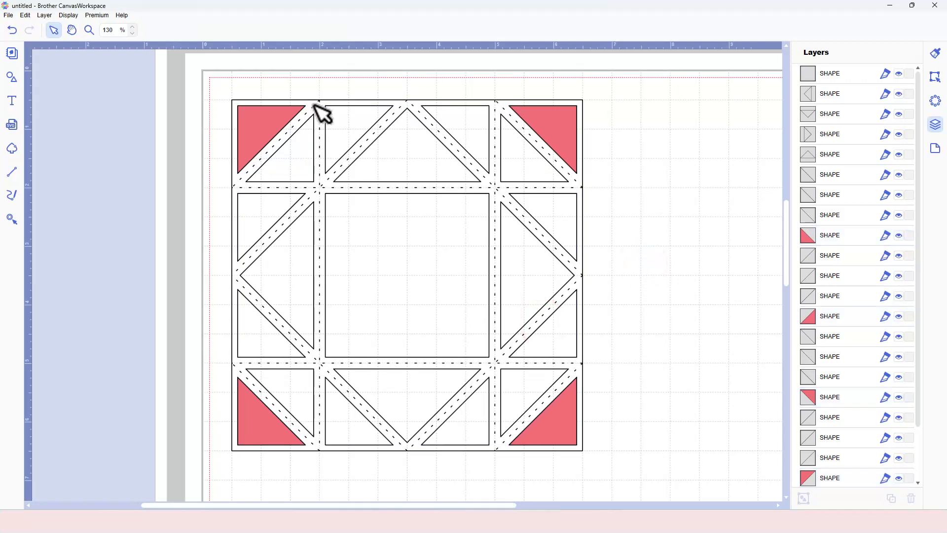
# Fill the other twelve small triangles, at the inner corners and along the card's edges, with mauve #D49BCD
pyautogui.click(260, 219)
pyautogui.keyDown('shift'); pyautogui.click(293, 155); pyautogui.keyUp('shift')
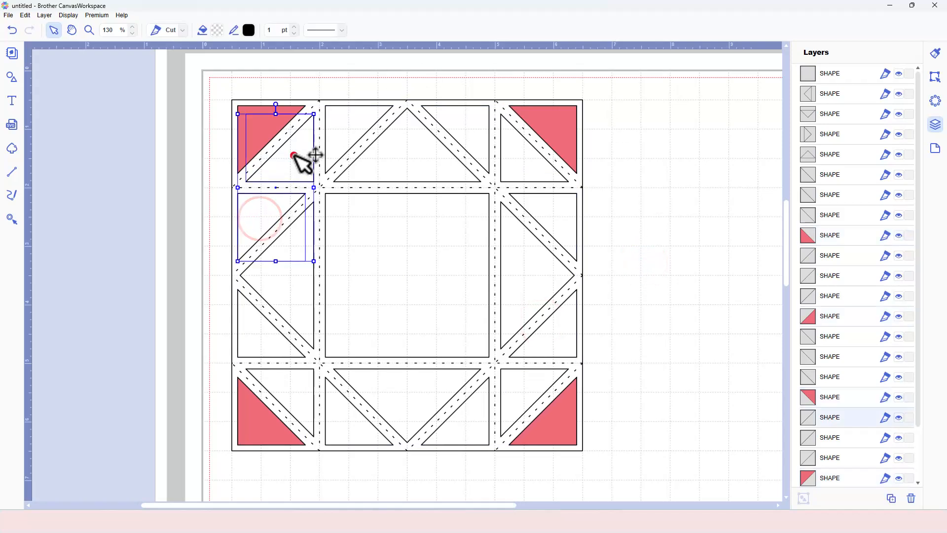
pyautogui.keyDown('shift'); pyautogui.click(353, 123); pyautogui.keyUp('shift')
pyautogui.keyDown('shift'); pyautogui.click(453, 121); pyautogui.keyUp('shift')
pyautogui.keyDown('shift'); pyautogui.click(514, 158); pyautogui.keyUp('shift')
pyautogui.keyDown('shift'); pyautogui.click(551, 211); pyautogui.keyUp('shift')
pyautogui.keyDown('shift'); pyautogui.click(556, 323); pyautogui.keyUp('shift')
pyautogui.keyDown('shift'); pyautogui.click(518, 402); pyautogui.keyUp('shift')
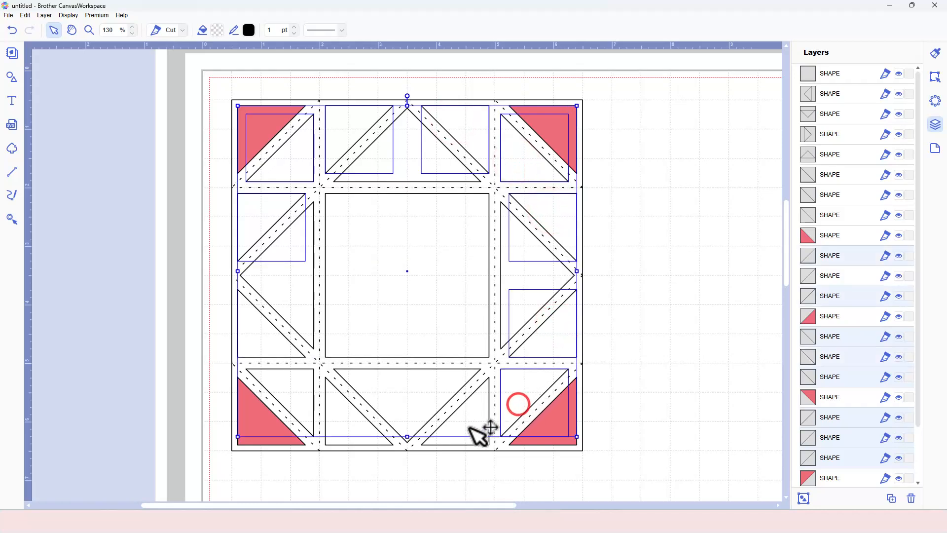
pyautogui.keyDown('shift'); pyautogui.click(466, 428); pyautogui.keyUp('shift')
pyautogui.keyDown('shift'); pyautogui.click(351, 423); pyautogui.keyUp('shift')
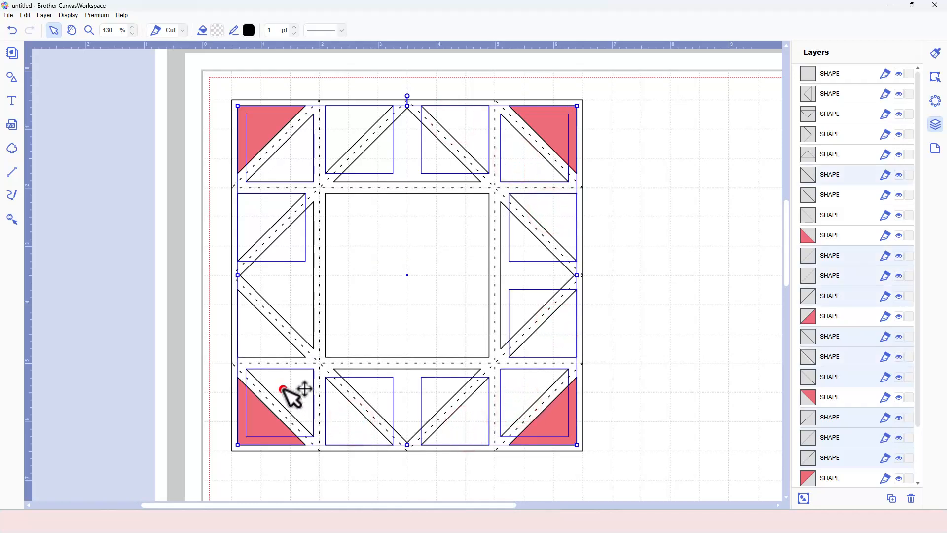
pyautogui.keyDown('shift'); pyautogui.click(282, 387); pyautogui.keyUp('shift')
pyautogui.keyDown('shift'); pyautogui.click(265, 330); pyautogui.keyUp('shift')
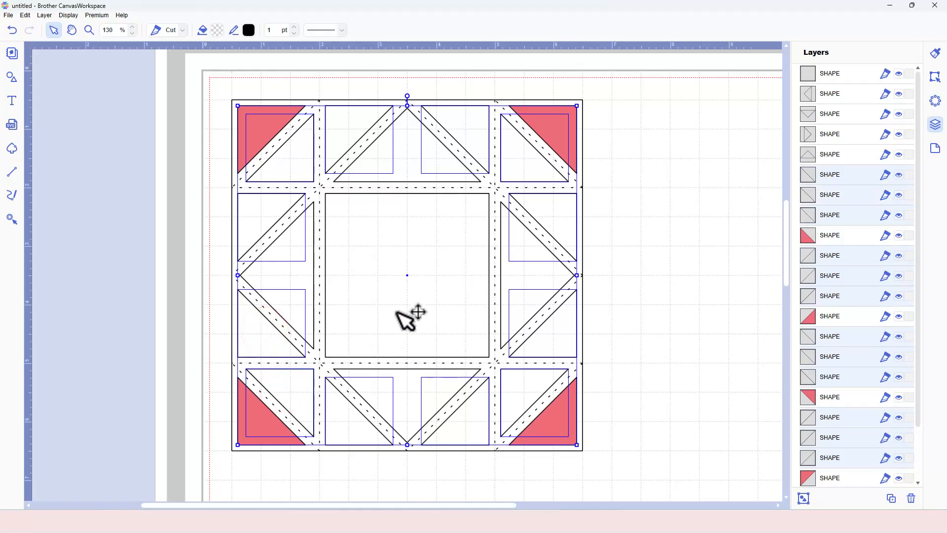
pyautogui.click(217, 30)
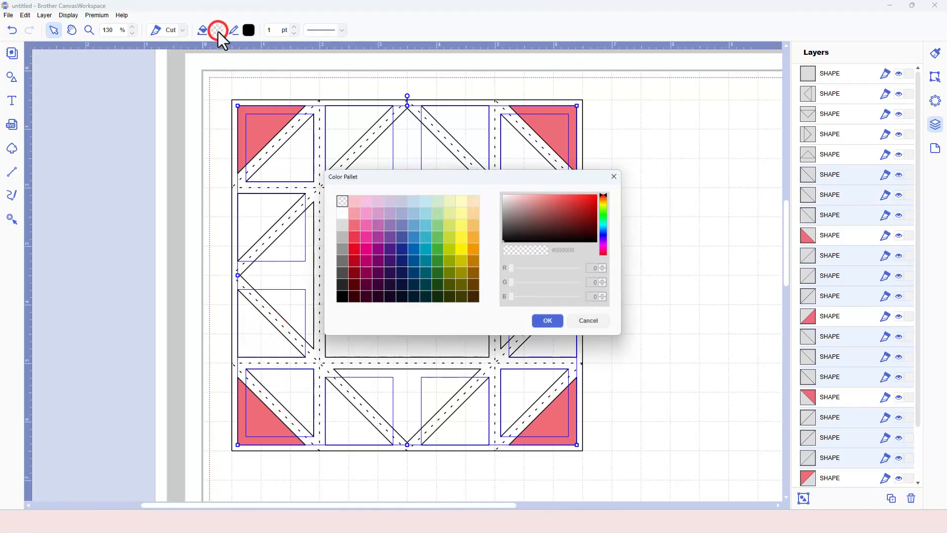
pyautogui.click(375, 213)
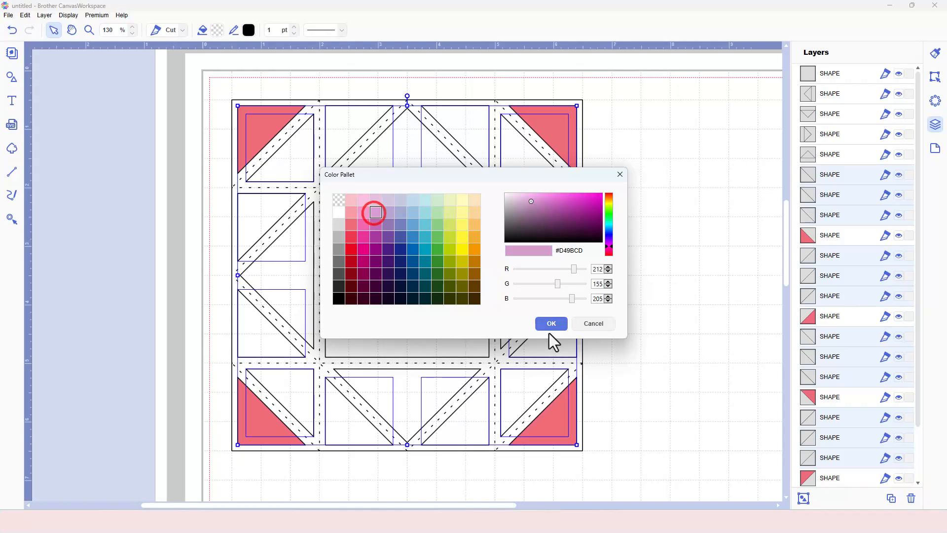
pyautogui.click(552, 323)
pyautogui.click(666, 289)
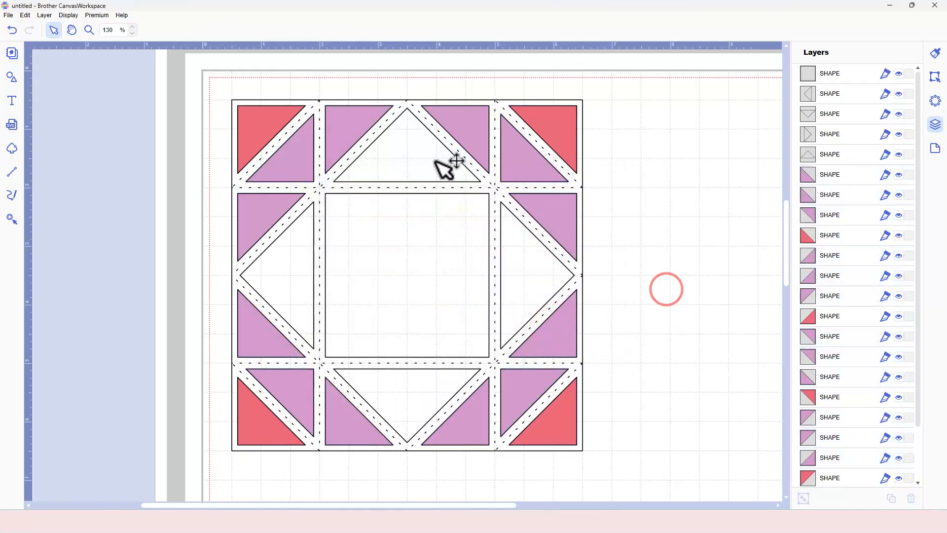
# Fill the four large triangles around the central square with light pink #F59CA5, and change that fill to coral red #F06B79
pyautogui.click(431, 157)
pyautogui.keyDown('shift'); pyautogui.click(529, 286); pyautogui.keyUp('shift')
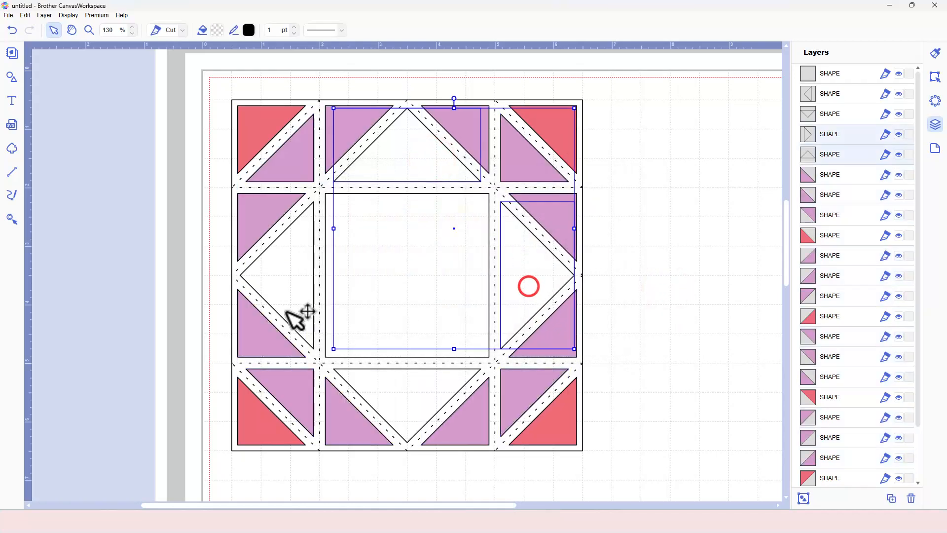
pyautogui.keyDown('shift'); pyautogui.click(286, 277); pyautogui.keyUp('shift')
pyautogui.keyDown('shift'); pyautogui.click(384, 385); pyautogui.keyUp('shift')
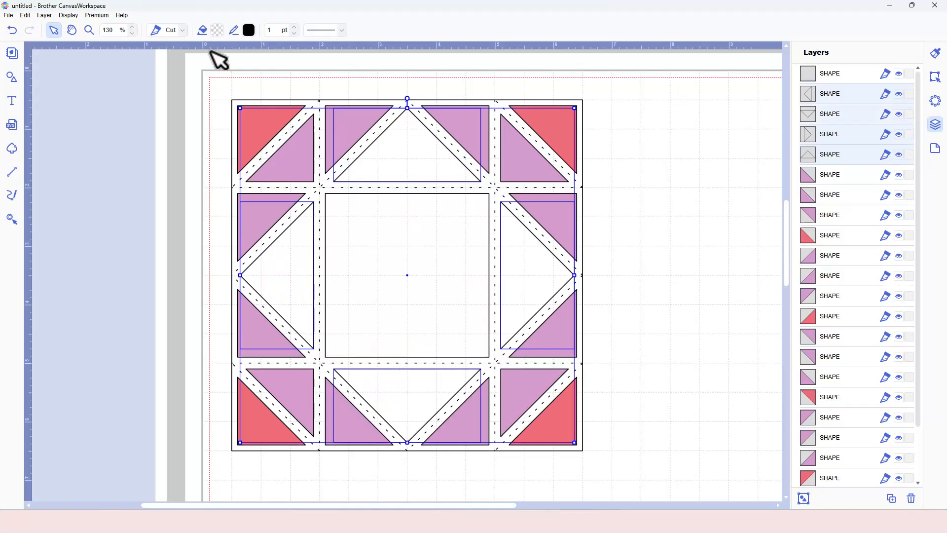
pyautogui.click(215, 31)
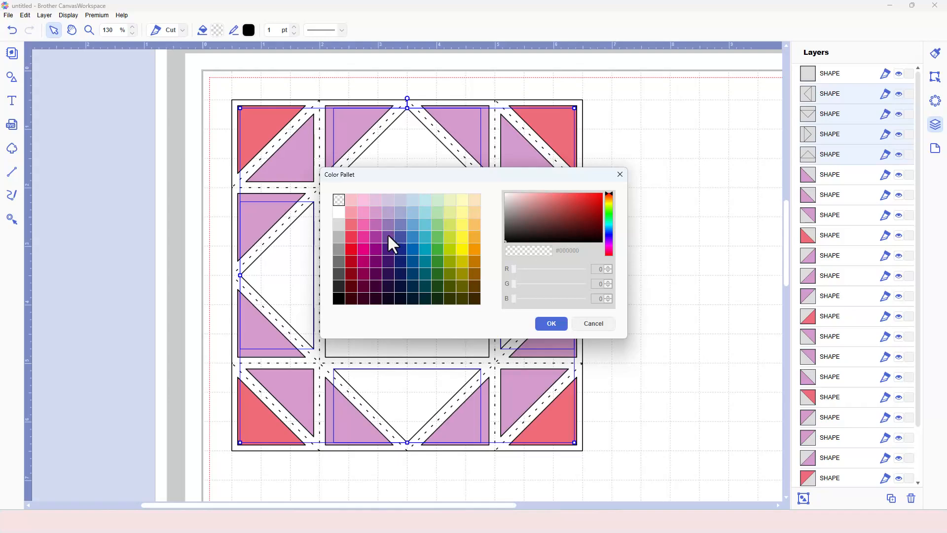
pyautogui.click(353, 213)
pyautogui.click(561, 321)
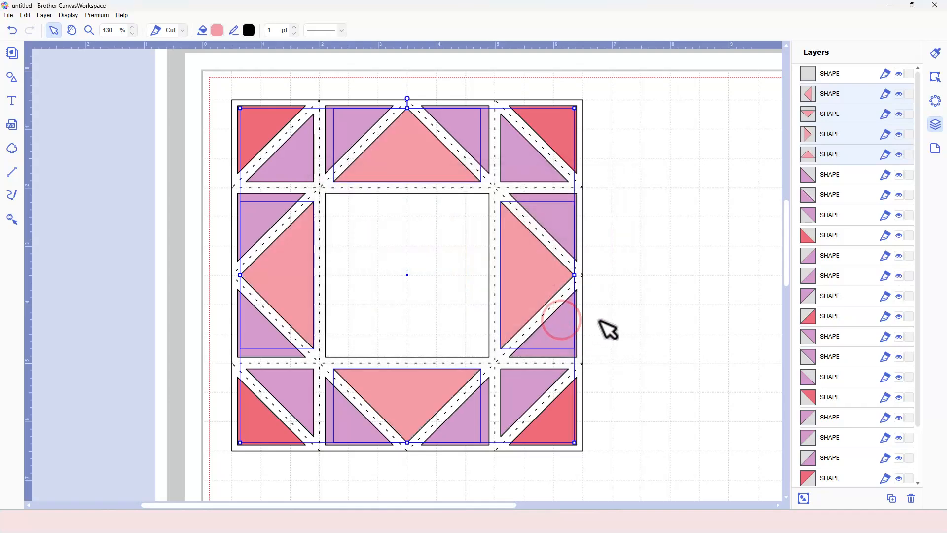
pyautogui.click(216, 31)
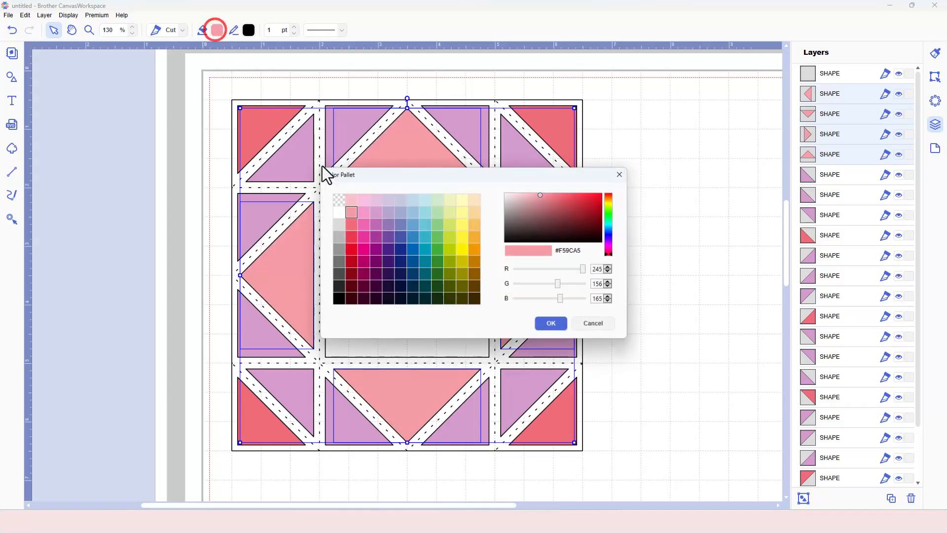
pyautogui.click(351, 223)
pyautogui.click(548, 324)
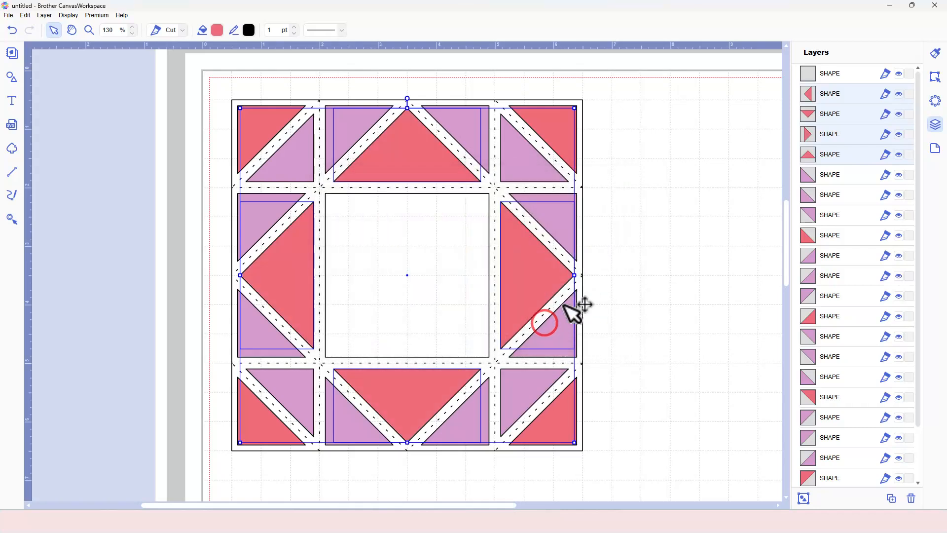
pyautogui.click(624, 254)
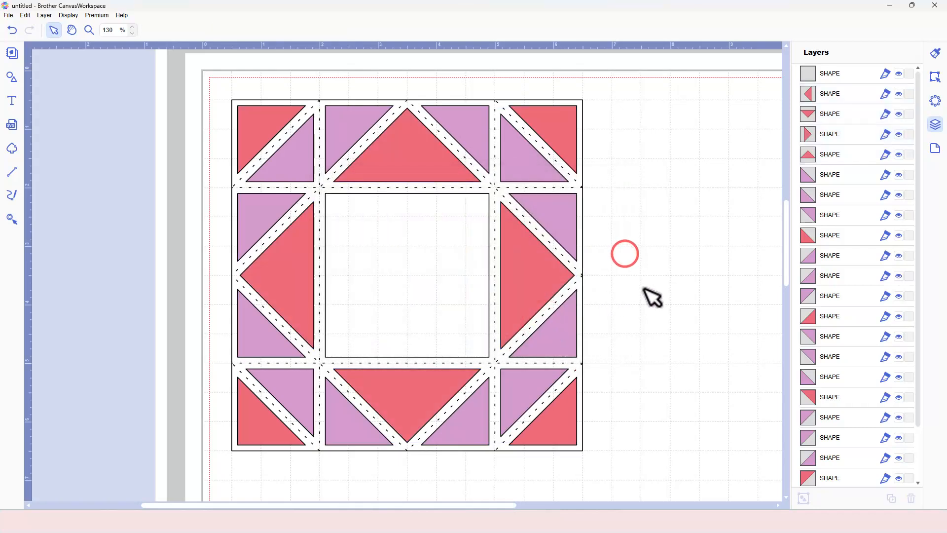
pyautogui.click(422, 229)
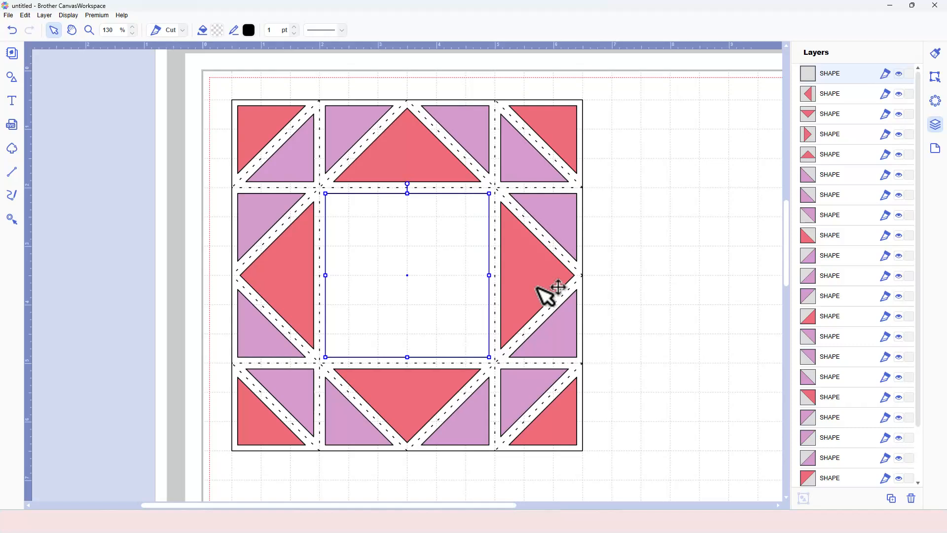
pyautogui.click(630, 277)
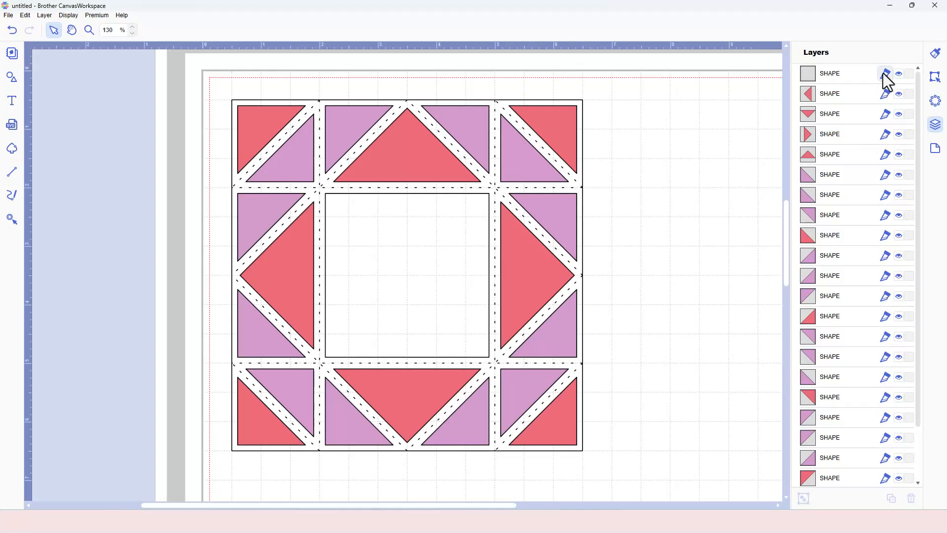
# Group the eight coral red triangles, the four large ones and the four outermost corner ones
pyautogui.click(851, 92)
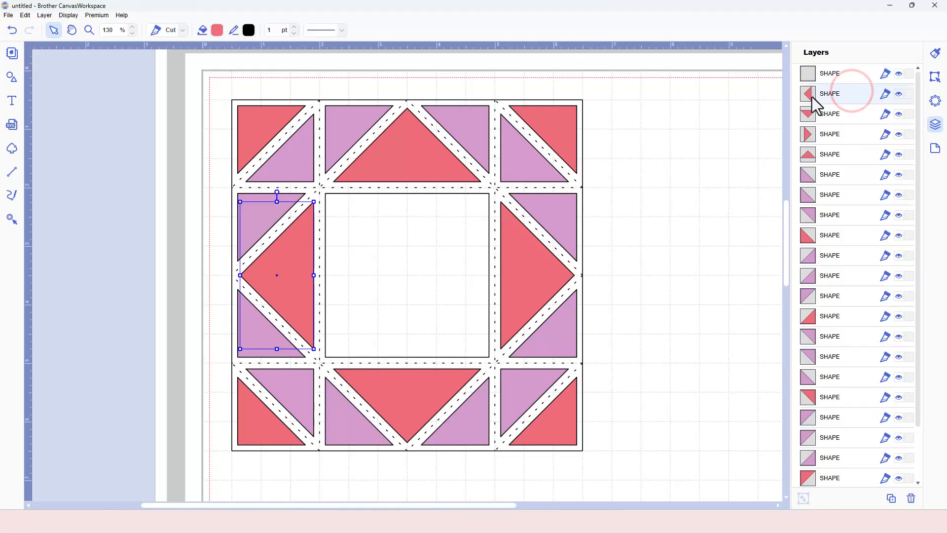
pyautogui.keyDown('shift'); pyautogui.click(852, 114); pyautogui.keyUp('shift')
pyautogui.keyDown('shift'); pyautogui.click(854, 134); pyautogui.keyUp('shift')
pyautogui.keyDown('shift'); pyautogui.click(850, 154); pyautogui.keyUp('shift')
pyautogui.keyDown('shift'); pyautogui.click(851, 236); pyautogui.keyUp('shift')
pyautogui.keyDown('shift'); pyautogui.click(851, 316); pyautogui.keyUp('shift')
pyautogui.keyDown('shift'); pyautogui.click(850, 398); pyautogui.keyUp('shift')
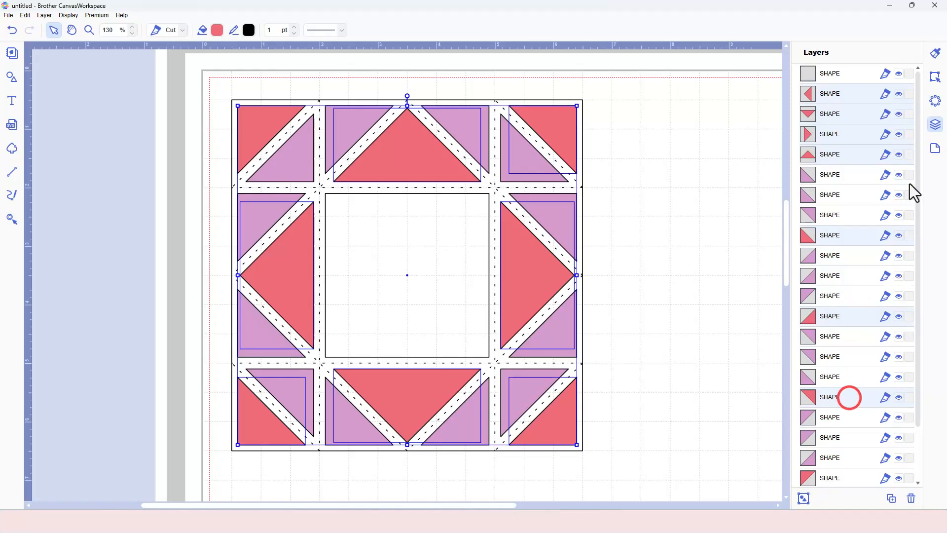
pyautogui.moveTo(918, 178); pyautogui.dragTo(923, 279)
pyautogui.keyDown('shift'); pyautogui.click(857, 418); pyautogui.keyUp('shift')
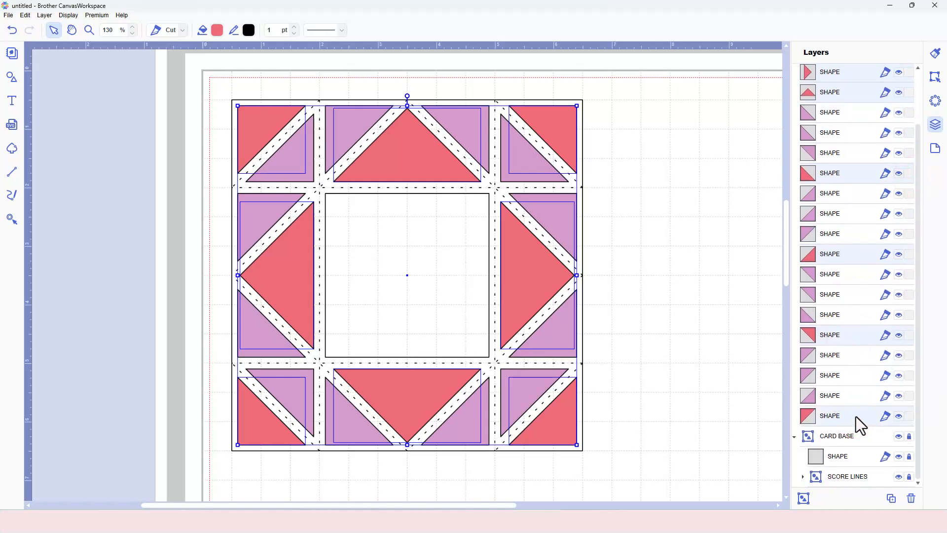
pyautogui.hotkey('ctrl', 'g')
# Group the twelve small mauve triangles
pyautogui.click(920, 194)
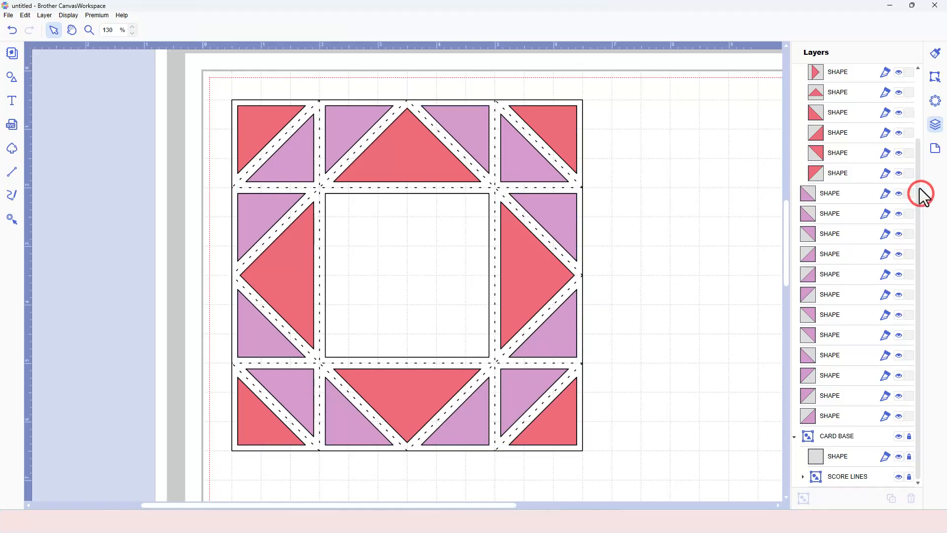
pyautogui.click(918, 182)
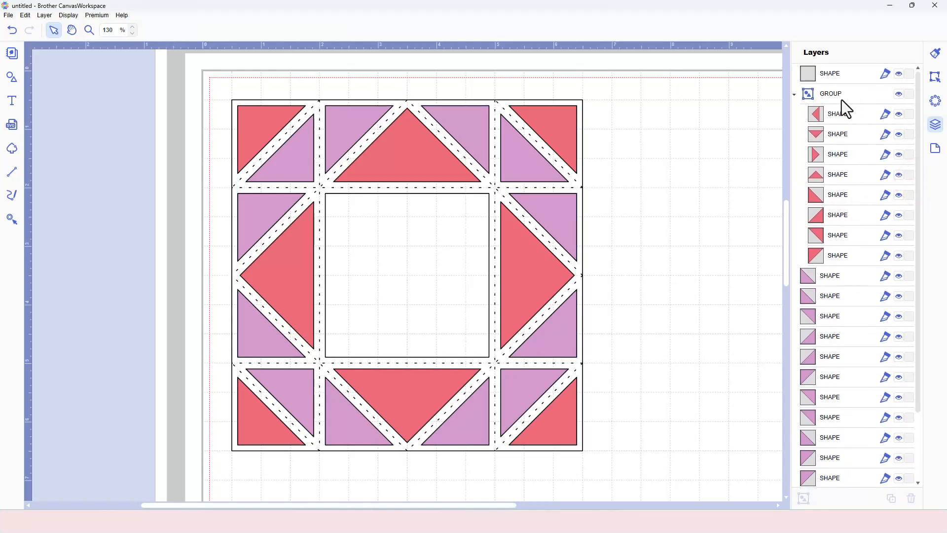
pyautogui.click(850, 275)
pyautogui.scroll(-2, 852, 345)
pyautogui.keyDown('shift'); pyautogui.click(846, 416); pyautogui.keyUp('shift')
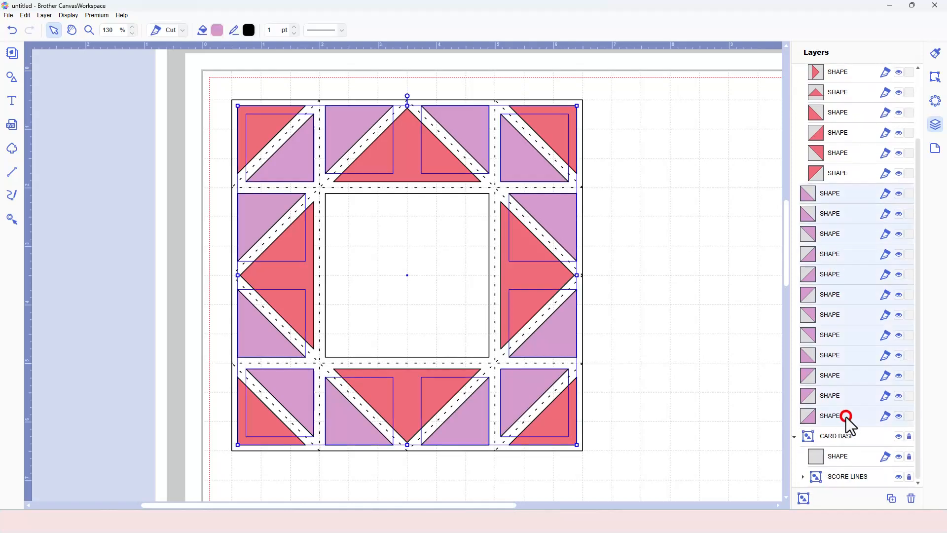
pyautogui.hotkey('ctrl', 'g')
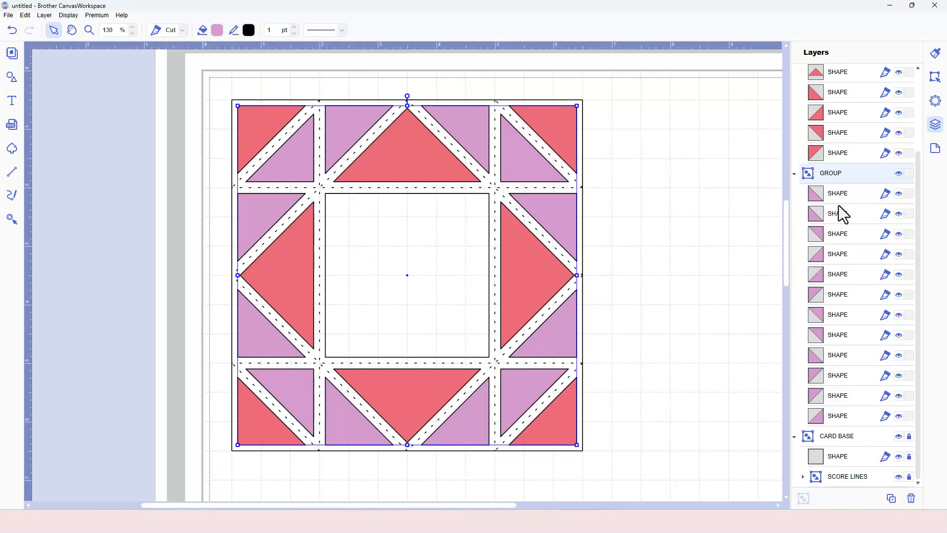
# Collapse both colour groups in the layer list and hide the mauve triangle group
pyautogui.scroll(3, 844, 222)
pyautogui.click(794, 276)
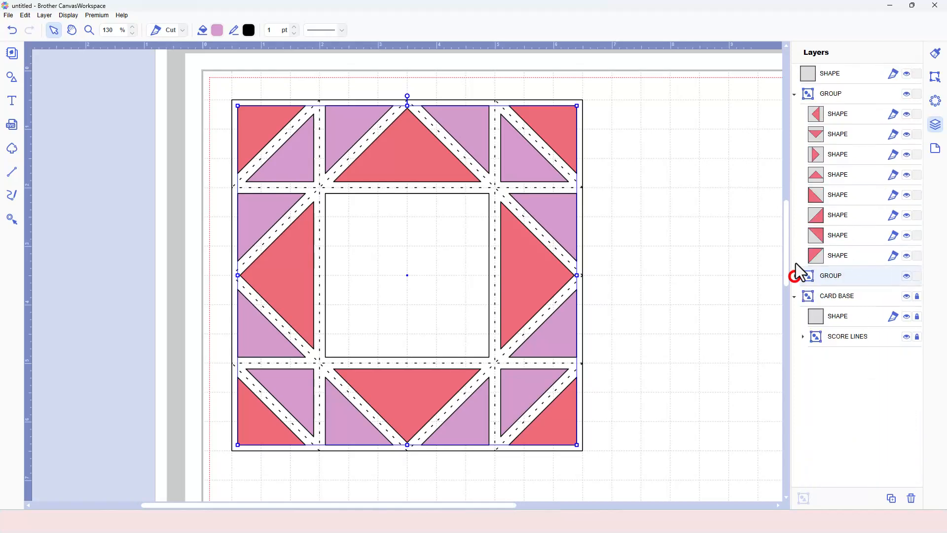
pyautogui.click(909, 93)
pyautogui.click(908, 93)
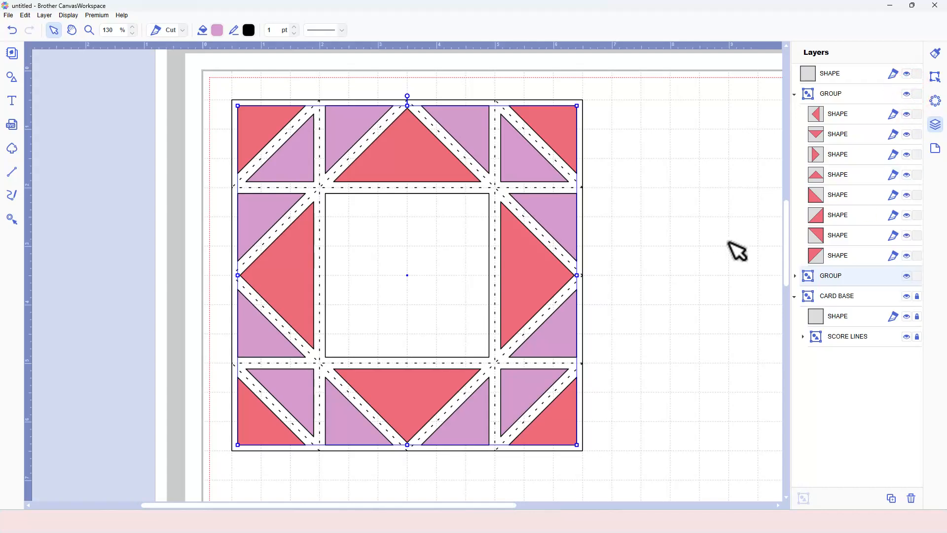
pyautogui.click(794, 94)
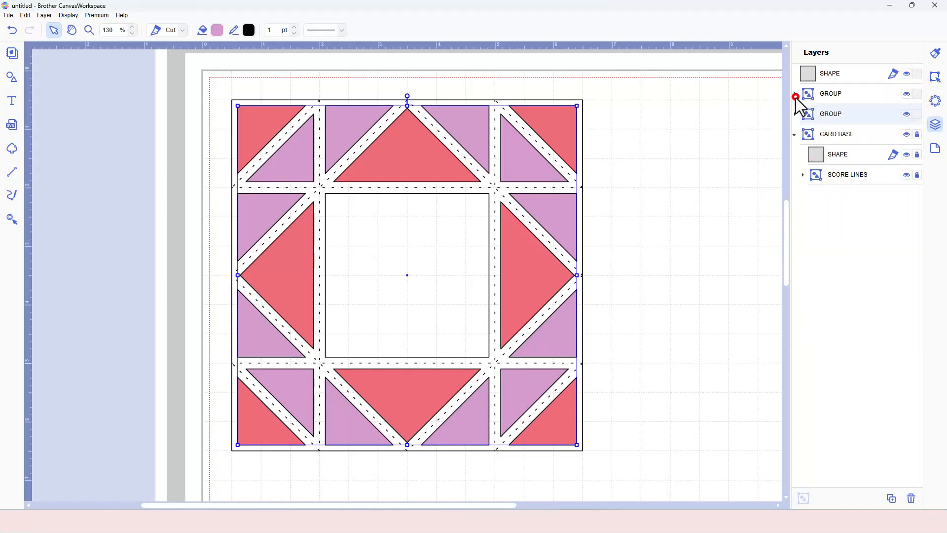
pyautogui.click(910, 117)
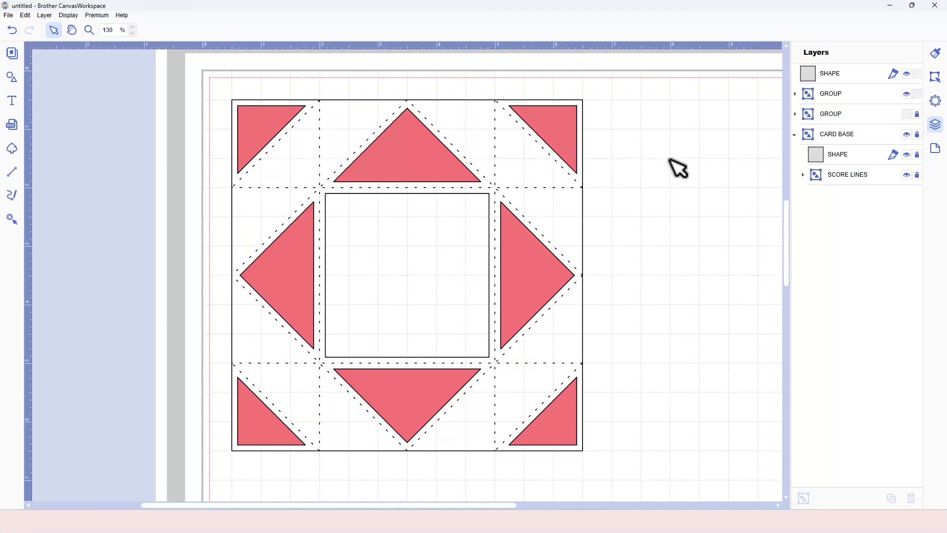
# Within the coral red group, rotate the large right-hand and left-hand triangles to point upward and stack them over the central square
pyautogui.click(413, 157)
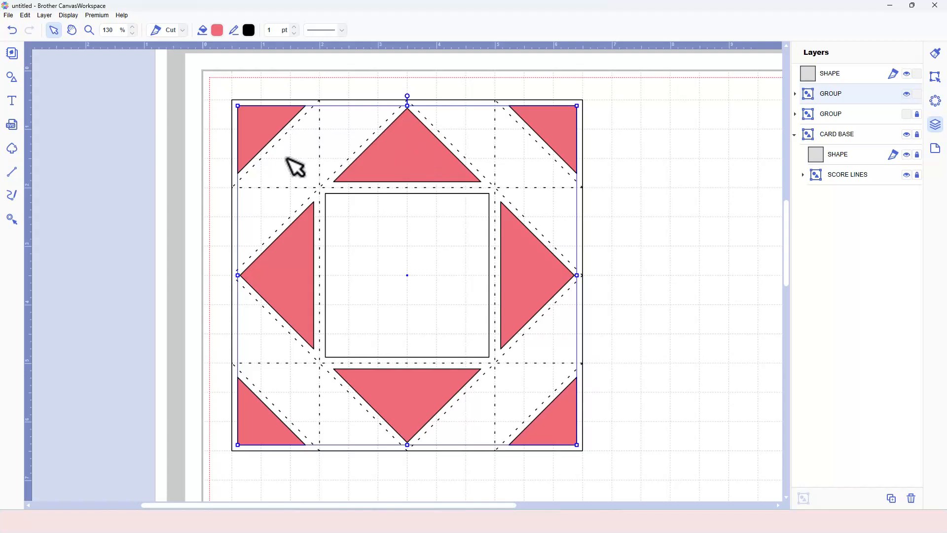
pyautogui.doubleClick(409, 148)
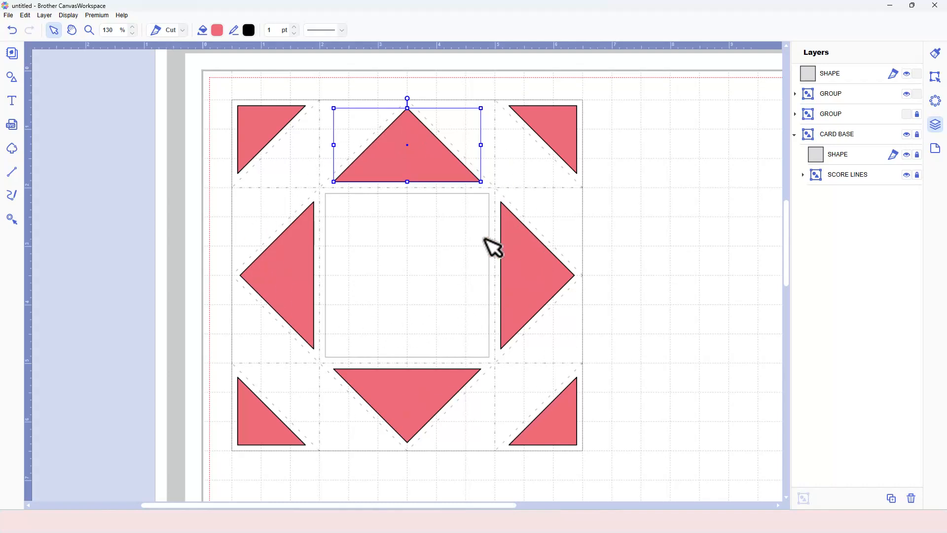
pyautogui.click(516, 252)
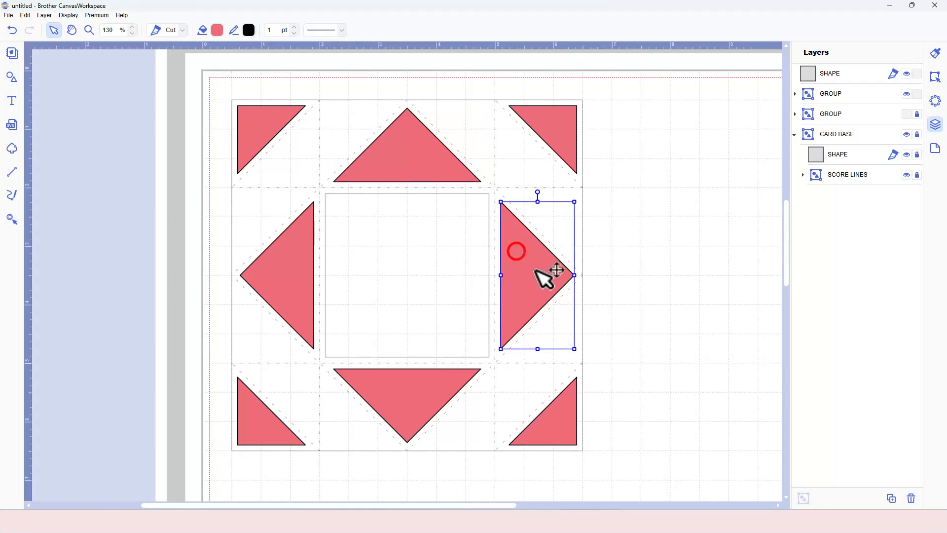
pyautogui.moveTo(539, 192); pyautogui.dragTo(482, 269)
pyautogui.moveTo(539, 271); pyautogui.dragTo(387, 227)
pyautogui.click(272, 272)
pyautogui.moveTo(277, 191); pyautogui.dragTo(418, 327)
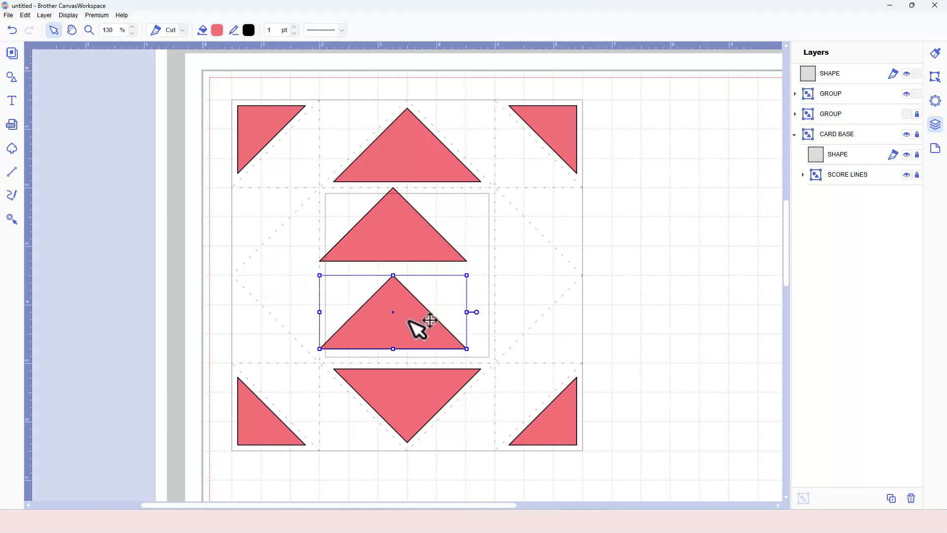
# Arrange the four large coral red triangles in two rows of two, rotating the bottom one to point upward
pyautogui.click(400, 151)
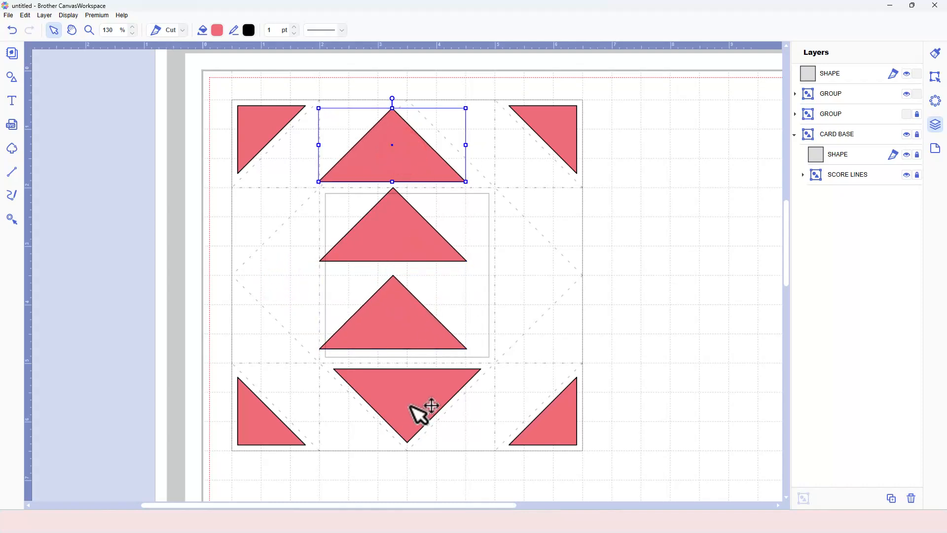
pyautogui.moveTo(398, 330); pyautogui.dragTo(500, 318)
pyautogui.moveTo(573, 166); pyautogui.dragTo(572, 152)
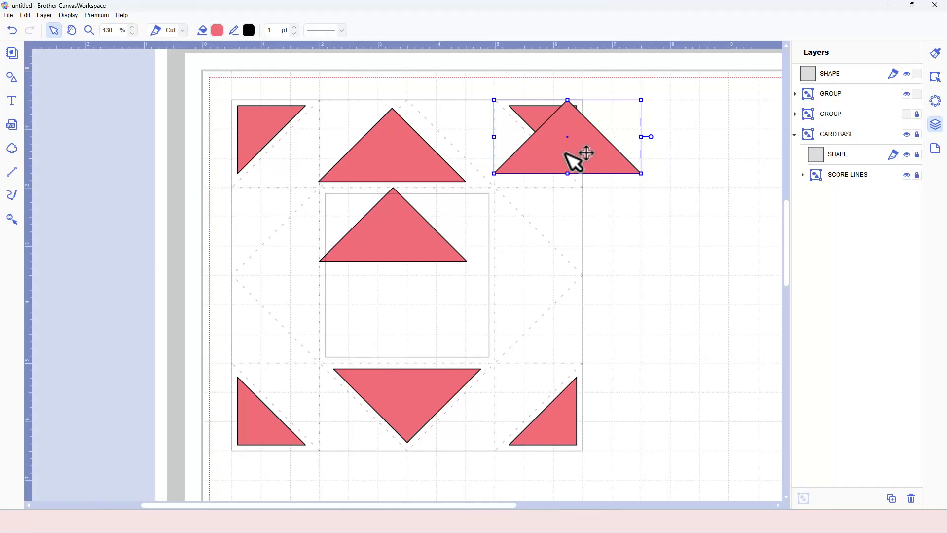
pyautogui.click(417, 163)
pyautogui.moveTo(423, 156)
pyautogui.mouseDown()
pyautogui.moveTo(450, 161)
pyautogui.moveTo(414, 158)
pyautogui.mouseUp()
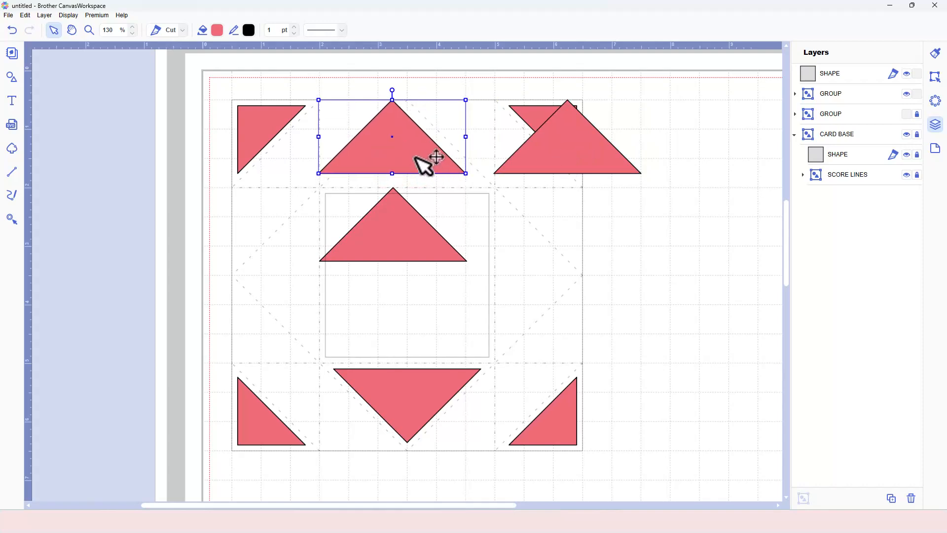
pyautogui.click(401, 405)
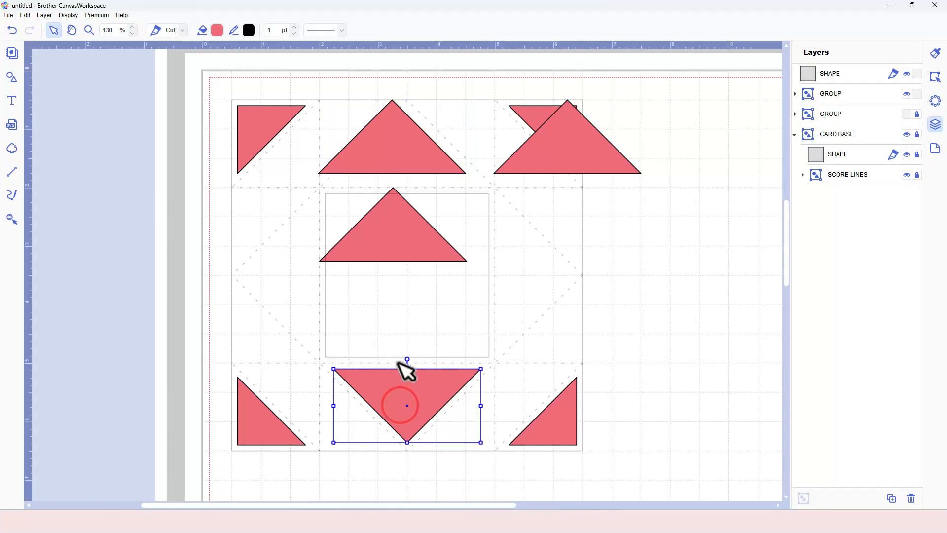
pyautogui.moveTo(407, 360); pyautogui.dragTo(562, 243)
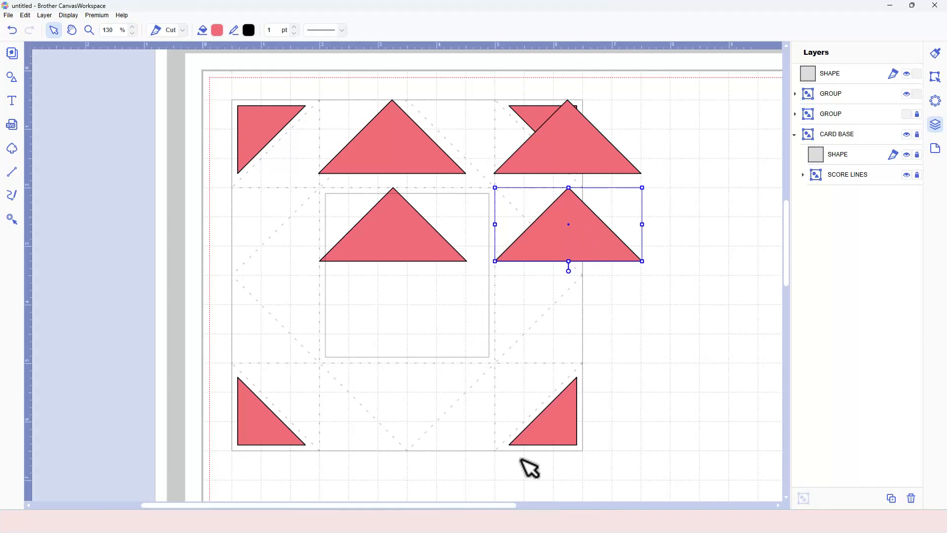
# Rotate the two bottom corner triangles to point upward and stack them below the left column of large triangles
pyautogui.click(548, 422)
pyautogui.moveTo(541, 367); pyautogui.dragTo(525, 438)
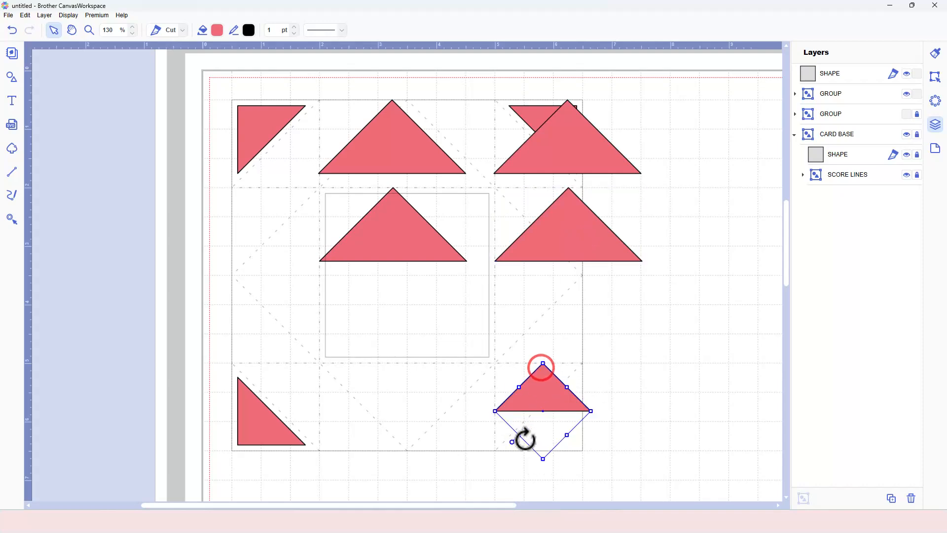
pyautogui.moveTo(554, 406); pyautogui.dragTo(377, 314)
pyautogui.click(266, 430)
pyautogui.moveTo(268, 368); pyautogui.dragTo(295, 441)
pyautogui.moveTo(270, 387); pyautogui.dragTo(376, 360)
# Rotate the two top corner triangles to point upward and place them beside the other small ones, forming two rows of two
pyautogui.click(264, 124)
pyautogui.moveTo(271, 96); pyautogui.dragTo(510, 319)
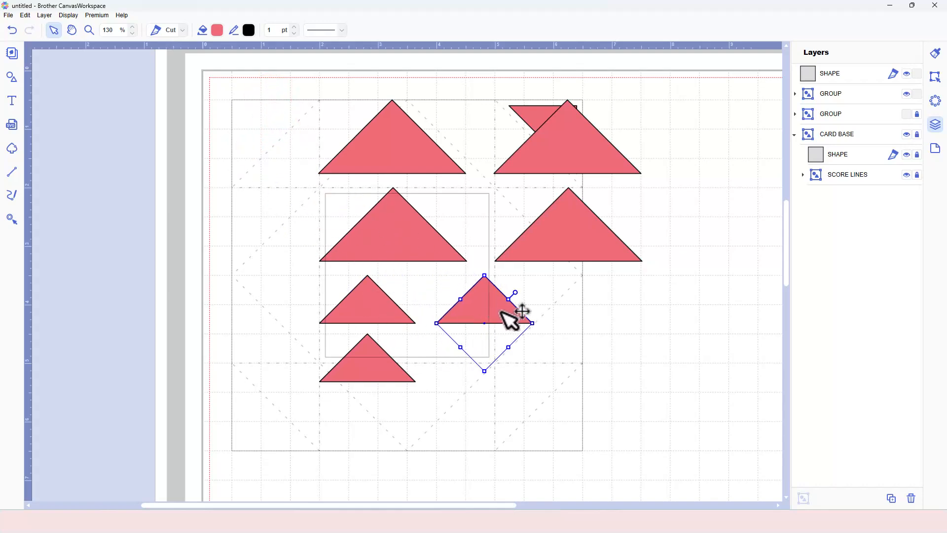
pyautogui.moveTo(538, 117); pyautogui.dragTo(557, 362)
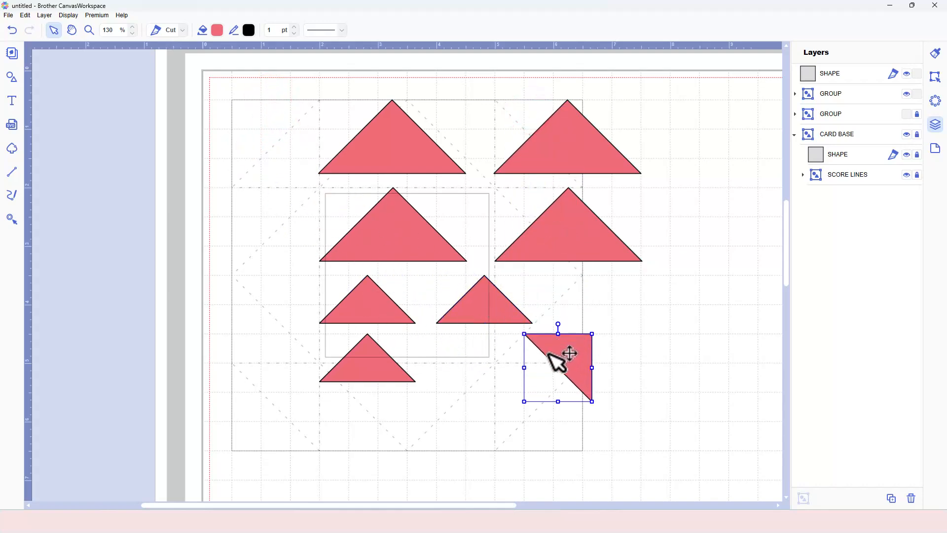
pyautogui.moveTo(558, 323); pyautogui.dragTo(489, 377)
pyautogui.click(556, 355)
# Rename the coral red group as COLOUR 1 and move it to the card base's upper-left corner
pyautogui.click(620, 249)
pyautogui.moveTo(624, 259); pyautogui.dragTo(653, 280)
pyautogui.write('COLOUR 1')
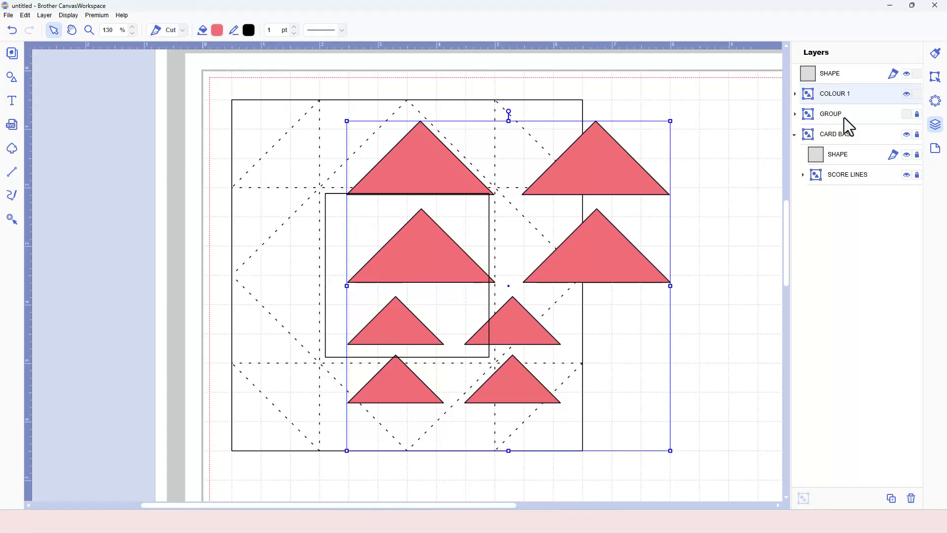
pyautogui.moveTo(614, 174); pyautogui.dragTo(500, 158)
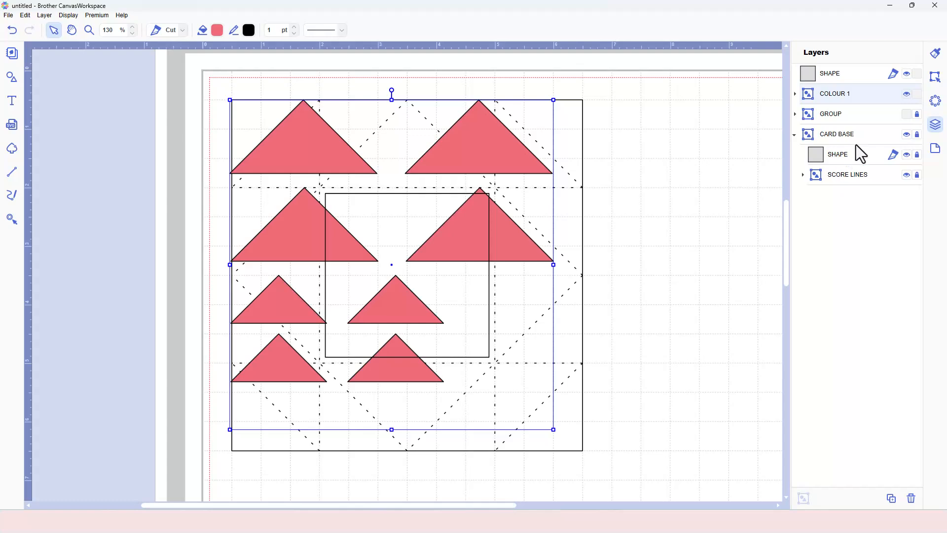
# Hide the COLOUR 1 group, and show and unlock the mauve triangle group
pyautogui.click(907, 94)
pyautogui.click(907, 114)
pyautogui.click(916, 116)
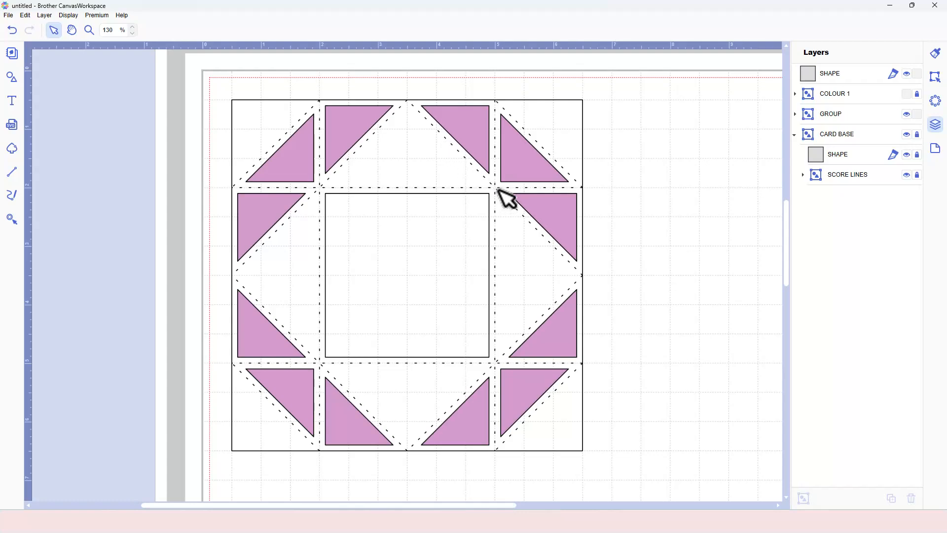
# Rotate the upper-right trio of mauve triangles 45° anticlockwise so their long edges lie horizontal
pyautogui.click(466, 127)
pyautogui.click(475, 131)
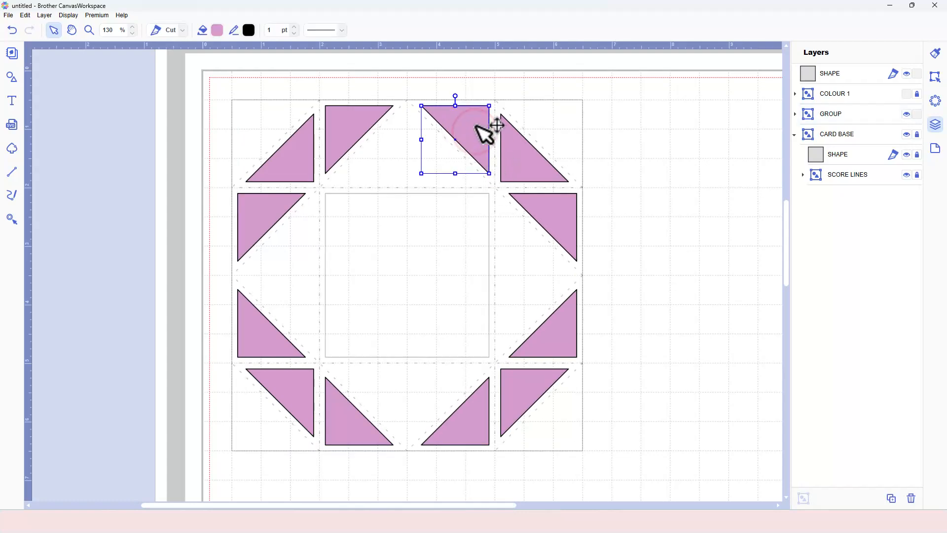
pyautogui.keyDown('shift'); pyautogui.click(519, 161); pyautogui.keyUp('shift')
pyautogui.keyDown('shift'); pyautogui.click(548, 214); pyautogui.keyUp('shift')
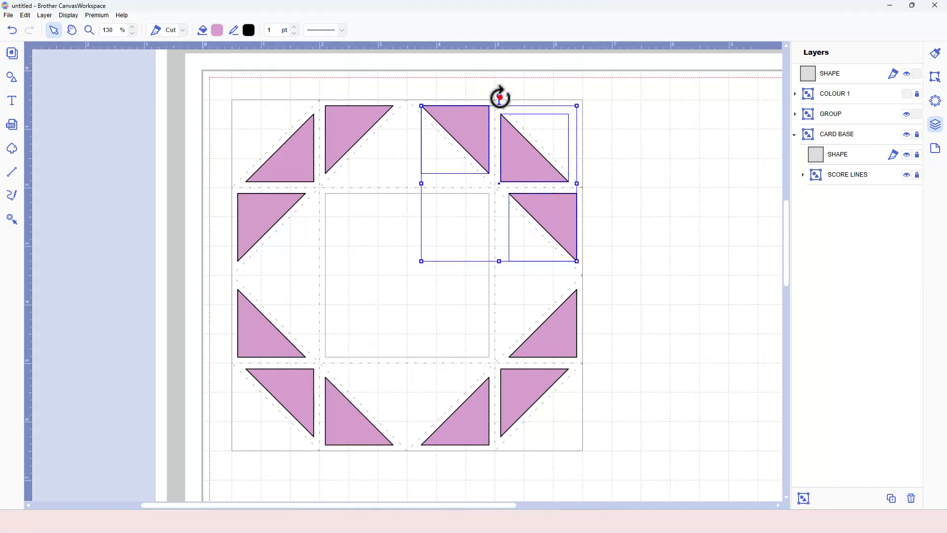
pyautogui.moveTo(500, 97); pyautogui.dragTo(459, 122)
# Rotate the upper-left trio of mauve triangles so their long edges lie horizontal and place it directly below the first row
pyautogui.click(341, 124)
pyautogui.keyDown('shift'); pyautogui.click(301, 154); pyautogui.keyUp('shift')
pyautogui.keyDown('shift'); pyautogui.click(267, 210); pyautogui.keyUp('shift')
pyautogui.moveTo(315, 95); pyautogui.dragTo(570, 218)
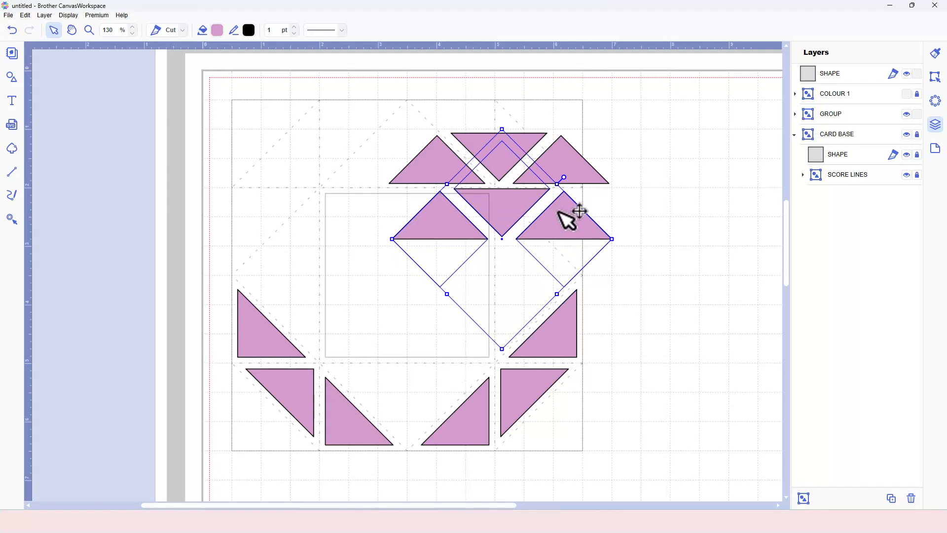
# Rotate the lower-right trio of mauve triangles into a horizontal row and place it below the second row
pyautogui.click(550, 343)
pyautogui.keyDown('shift'); pyautogui.click(523, 393); pyautogui.keyUp('shift')
pyautogui.keyDown('shift'); pyautogui.click(475, 419); pyautogui.keyUp('shift')
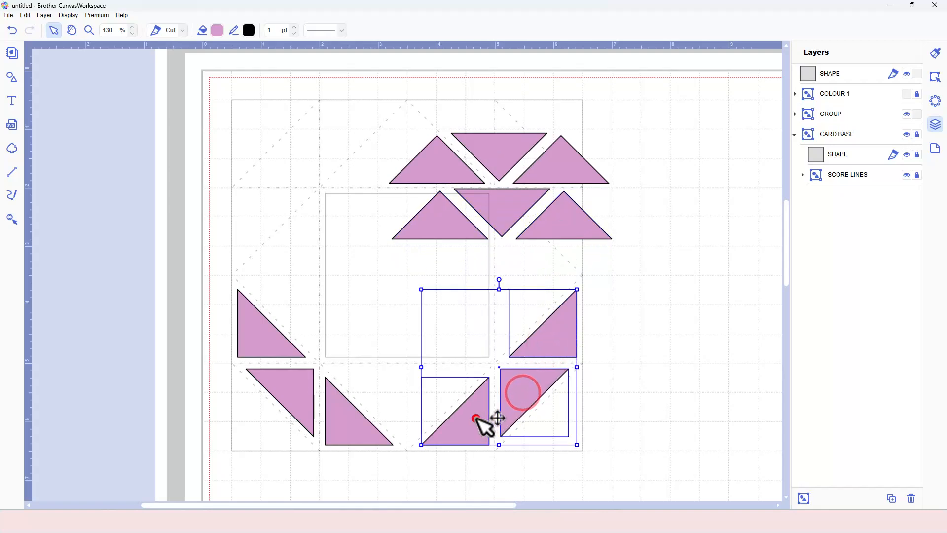
pyautogui.moveTo(498, 280); pyautogui.dragTo(438, 425)
pyautogui.moveTo(508, 328); pyautogui.dragTo(513, 249)
# Rotate the lower-left trio of mauve triangles into a horizontal row and place it below the third row
pyautogui.click(260, 334)
pyautogui.keyDown('shift'); pyautogui.click(291, 395); pyautogui.keyUp('shift')
pyautogui.keyDown('shift'); pyautogui.click(335, 423); pyautogui.keyUp('shift')
pyautogui.moveTo(314, 280); pyautogui.dragTo(375, 413)
pyautogui.moveTo(375, 351); pyautogui.dragTo(566, 336)
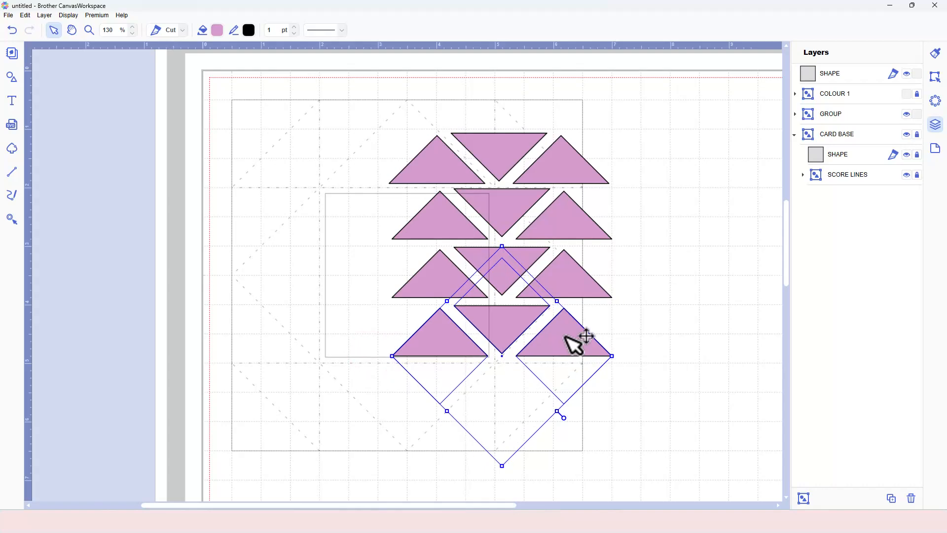
# Move the mauve triangle group to the card base's upper-left corner and rename it COLOUR 2
pyautogui.click(654, 375)
pyautogui.moveTo(579, 288); pyautogui.dragTo(395, 236)
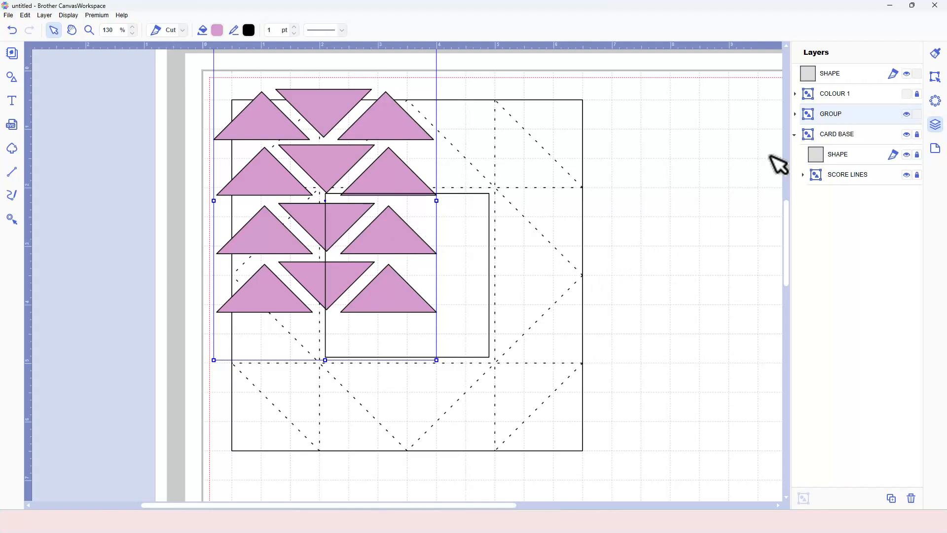
pyautogui.write('COLOUR 2')
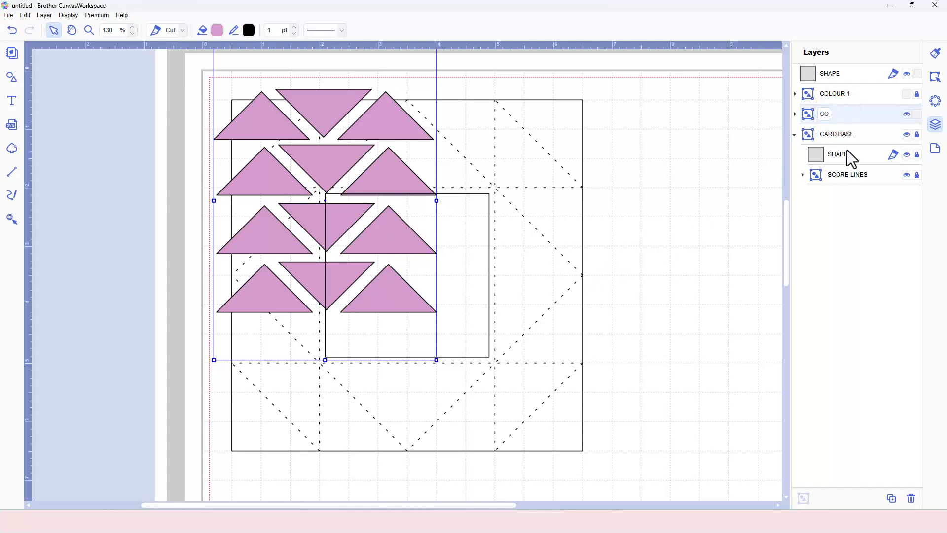
pyautogui.press('Return')
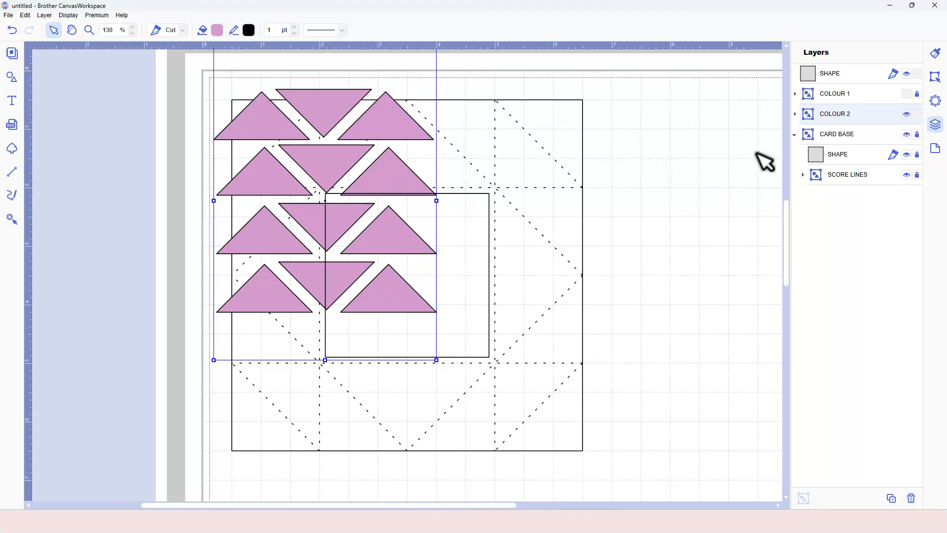
# Lock and hide the COLOUR 2 group
pyautogui.click(663, 200)
pyautogui.click(907, 114)
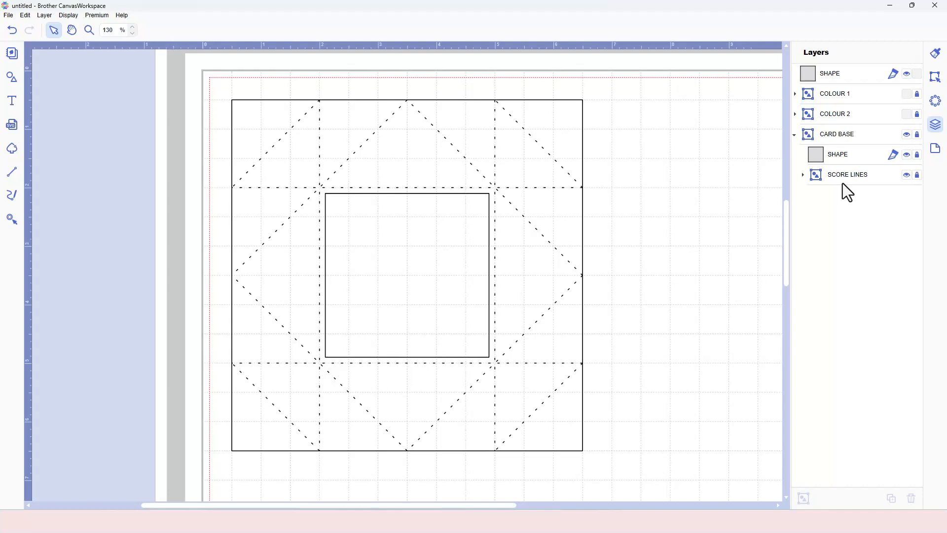
# Create an inward offset of the central square with 0.15-inch spacing and bevel corners, leaving the original line as is
pyautogui.click(464, 262)
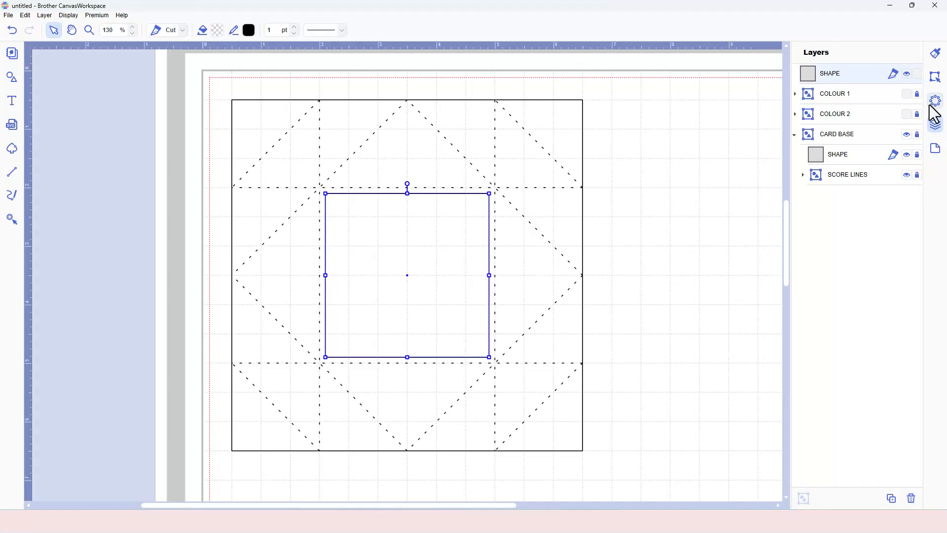
pyautogui.click(934, 80)
pyautogui.scroll(-2, 868, 419)
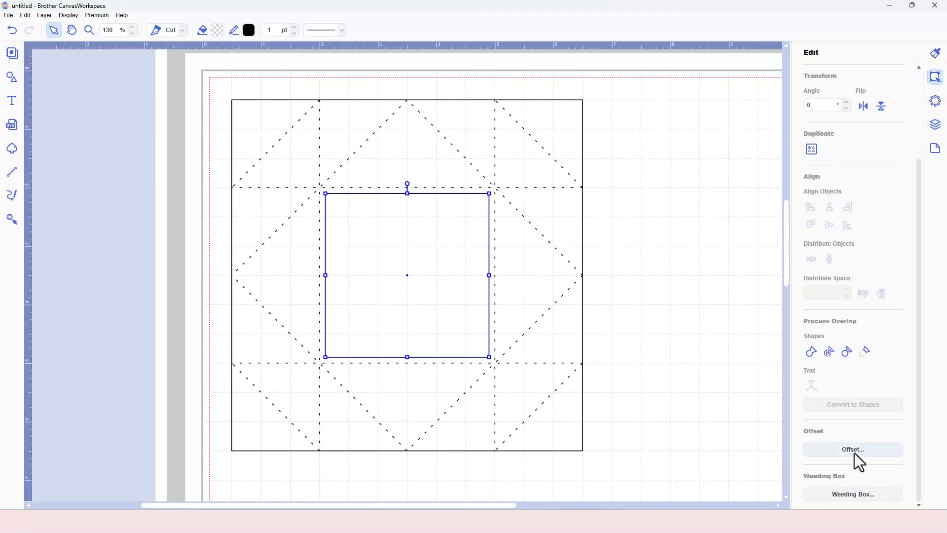
pyautogui.click(856, 453)
pyautogui.write('0.15')
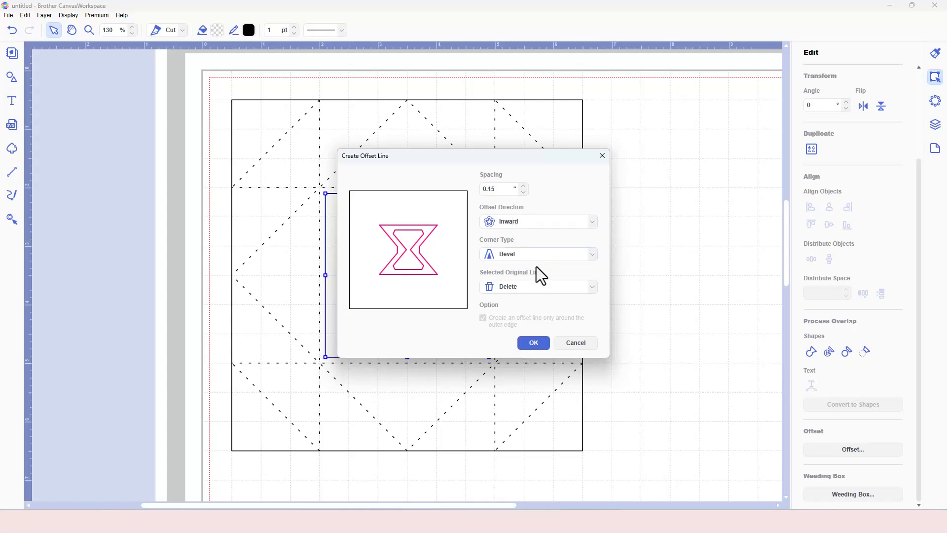
pyautogui.click(536, 286)
pyautogui.click(536, 298)
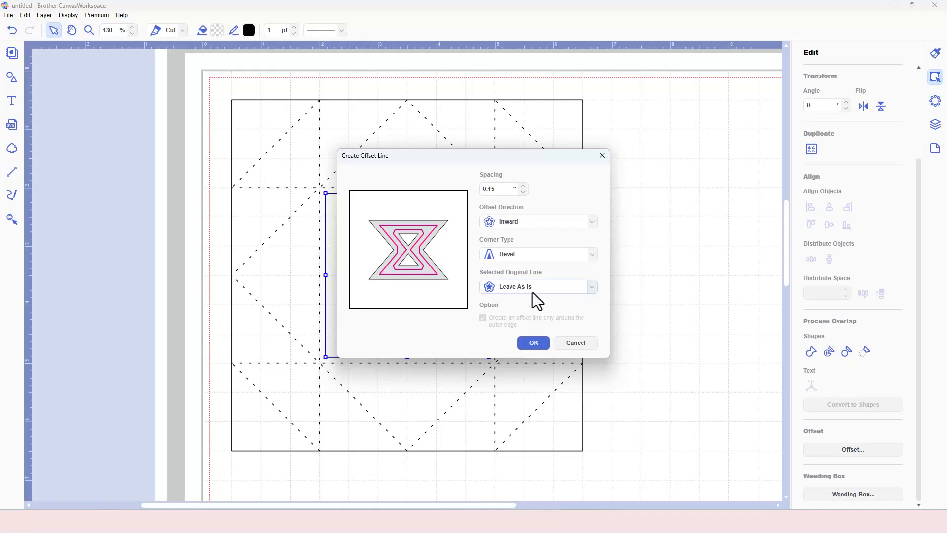
pyautogui.click(534, 342)
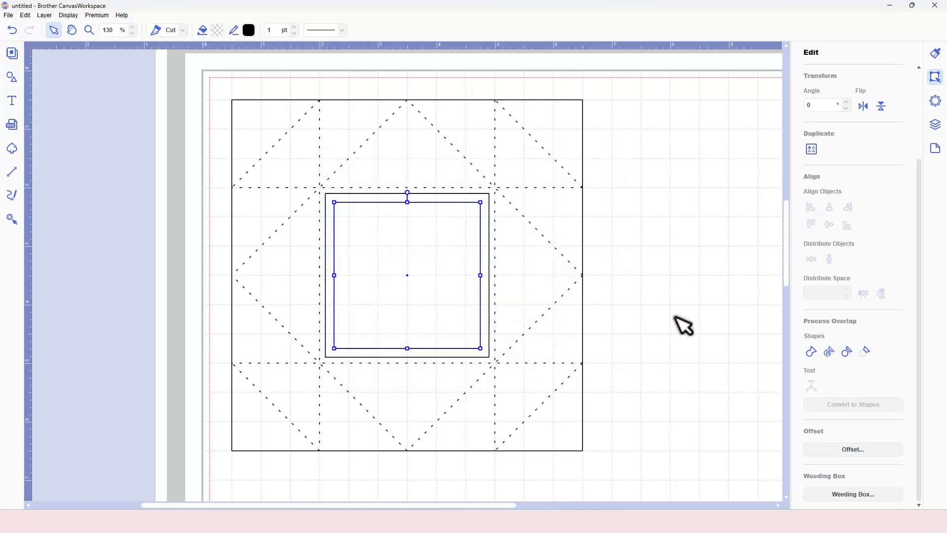
# Set the inner offset square's line type to Draw
pyautogui.click(186, 33)
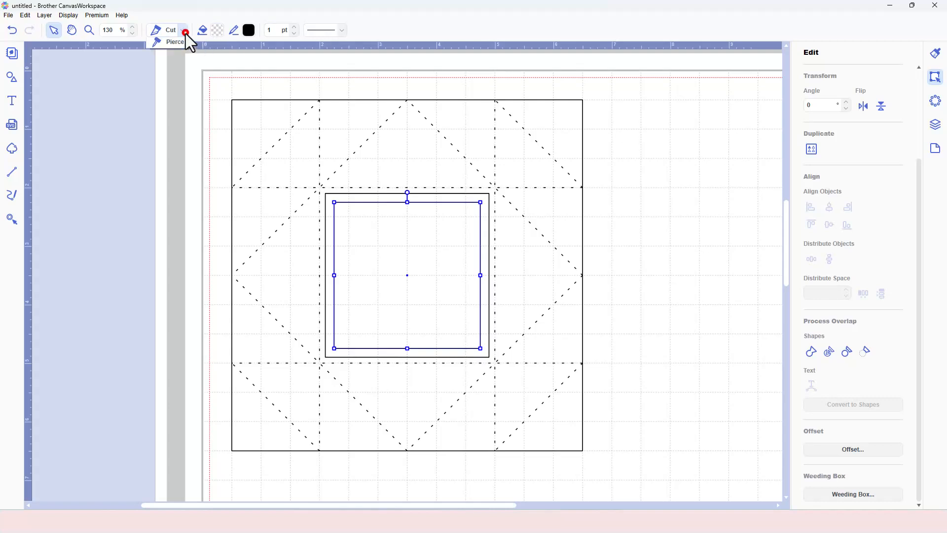
pyautogui.click(177, 53)
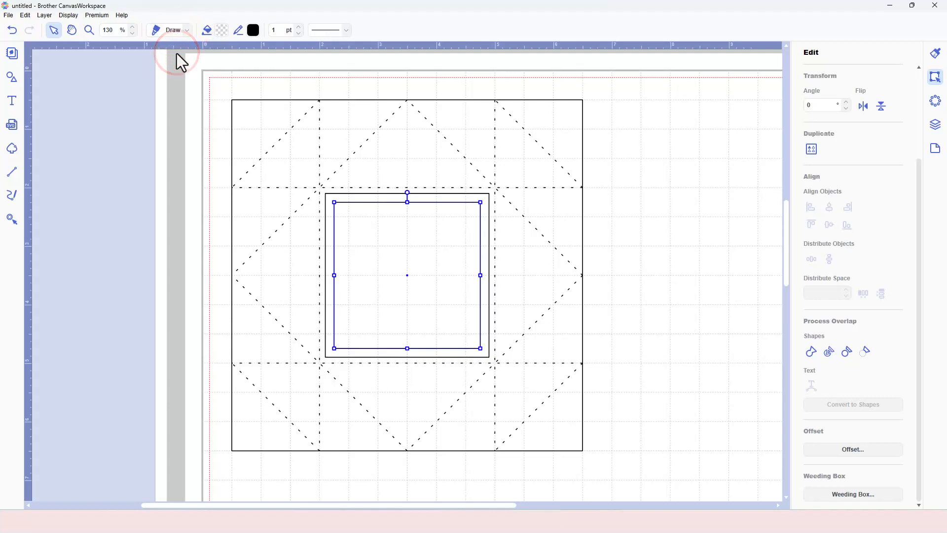
pyautogui.click(634, 195)
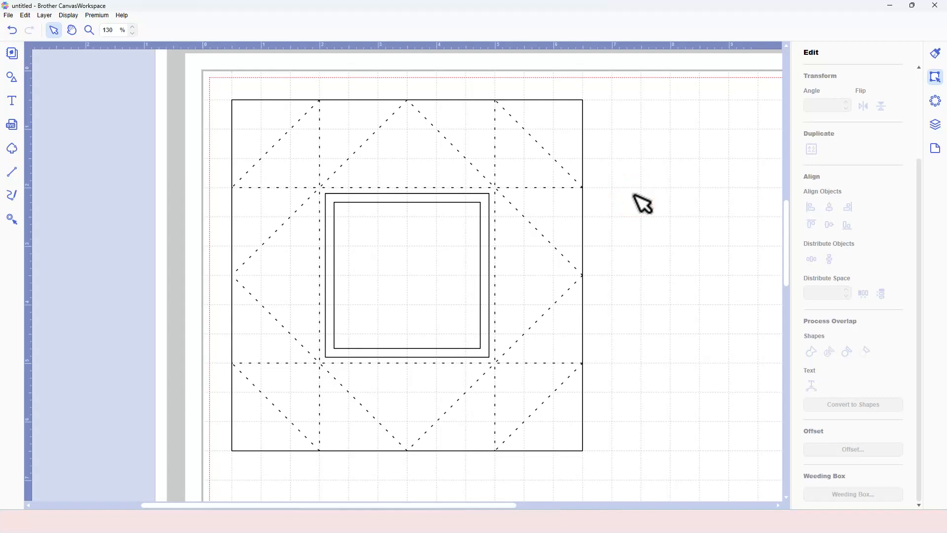
# Add the text "Just a" in Calgary MediumItalic inside the central square, in normal sentence case
pyautogui.press('t')
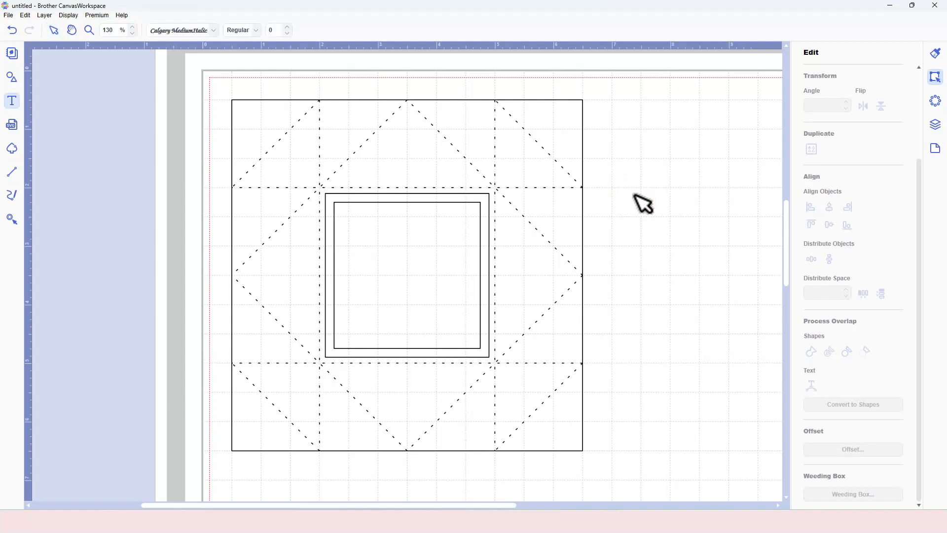
pyautogui.click(391, 241)
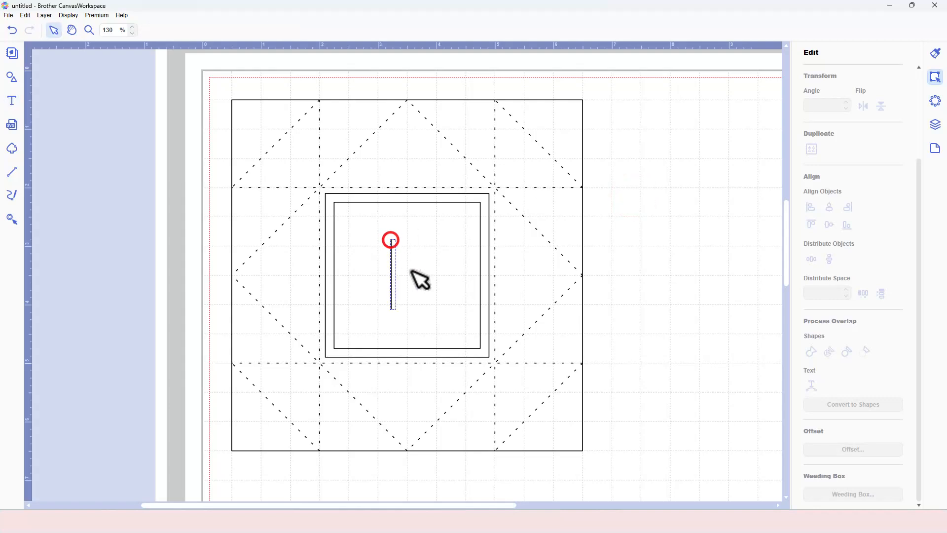
pyautogui.write('just')
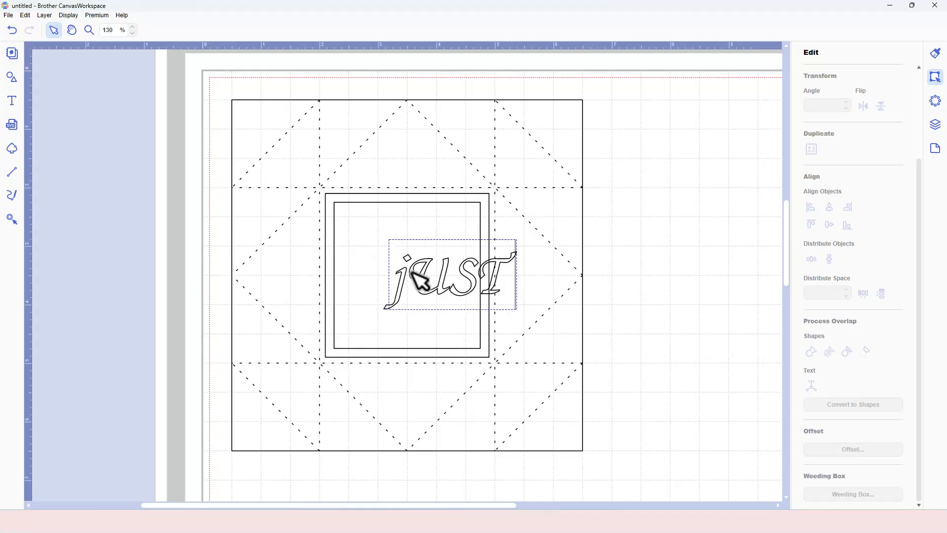
pyautogui.press('BackSpace')
pyautogui.press('BackSpace')
pyautogui.press('BackSpace')
pyautogui.press('BackSpace')
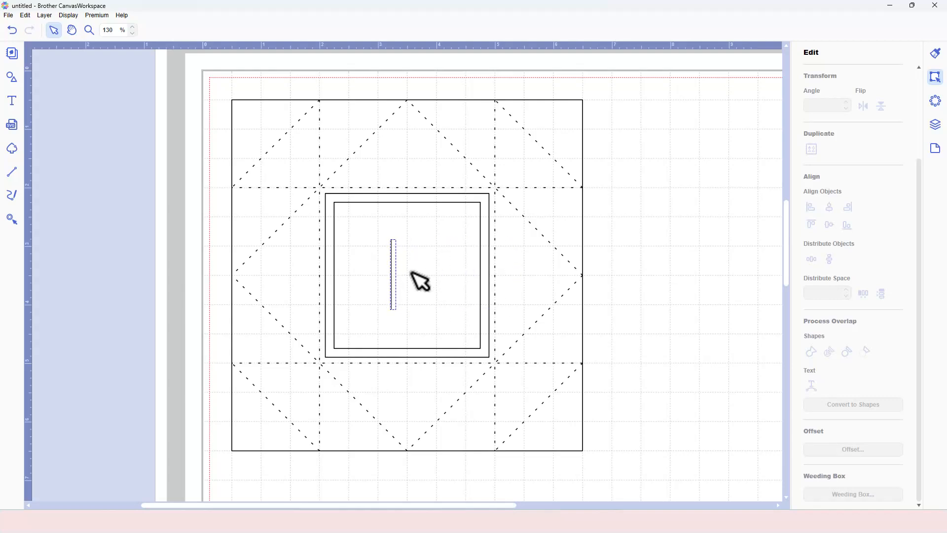
pyautogui.press('capslock')
pyautogui.write('Just A')
pyautogui.press('BackSpace')
pyautogui.write('a')
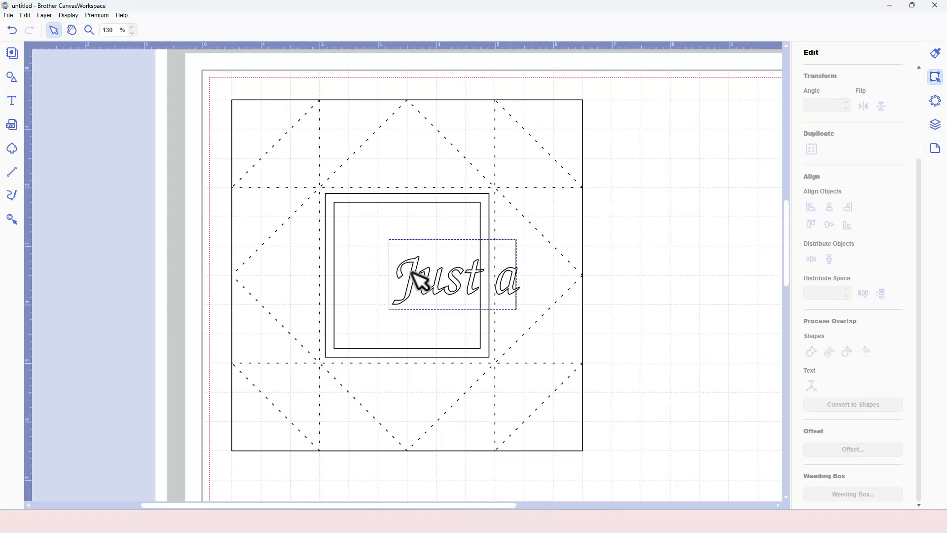
# Move the "Just a" text to the upper half of the inner square and scale it to about 2 inches wide
pyautogui.click(215, 139)
pyautogui.moveTo(482, 280); pyautogui.dragTo(419, 255)
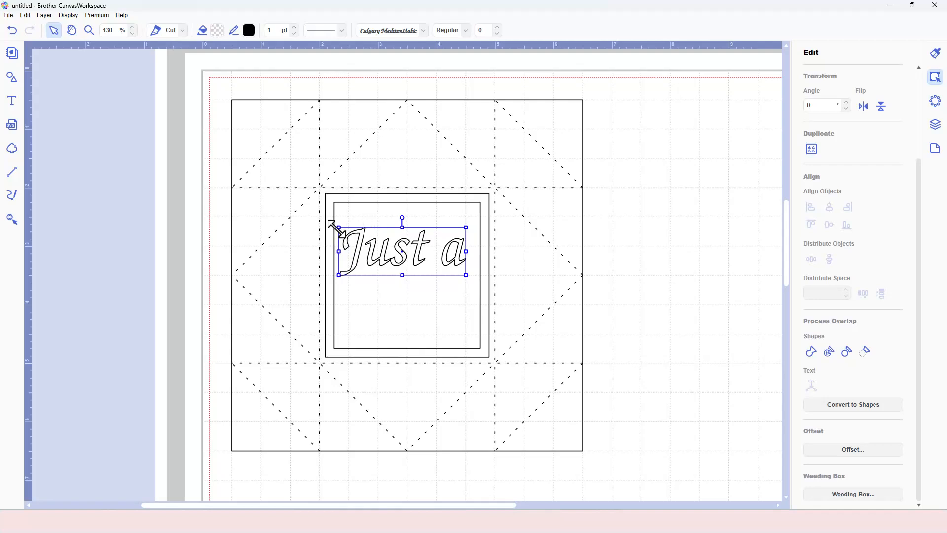
pyautogui.moveTo(338, 228); pyautogui.dragTo(348, 231)
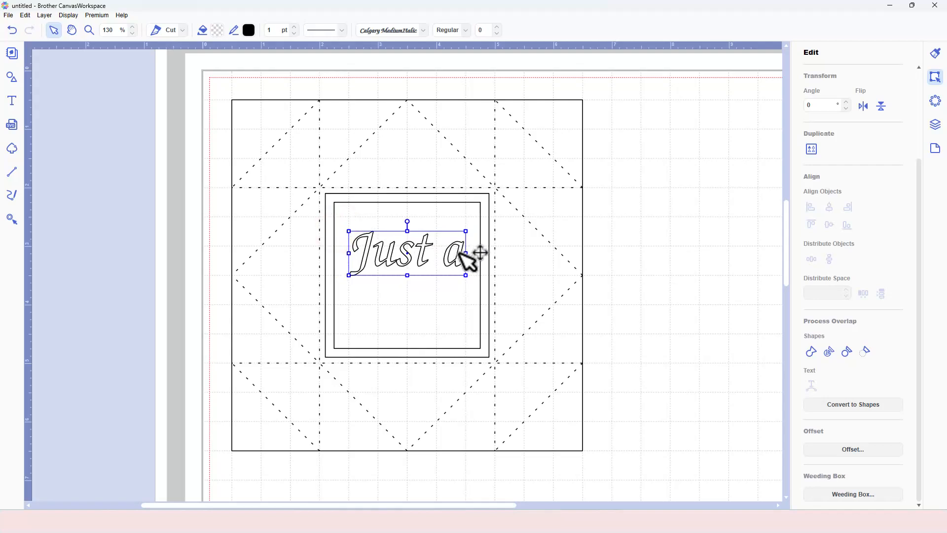
# Fill the "Just a" text with black and set its line type to Draw
pyautogui.click(215, 34)
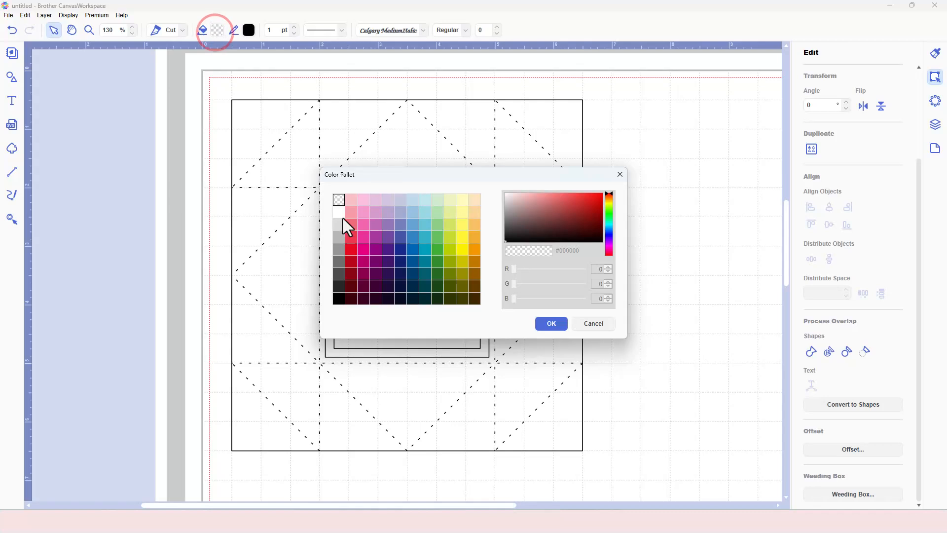
pyautogui.click(339, 299)
pyautogui.click(552, 324)
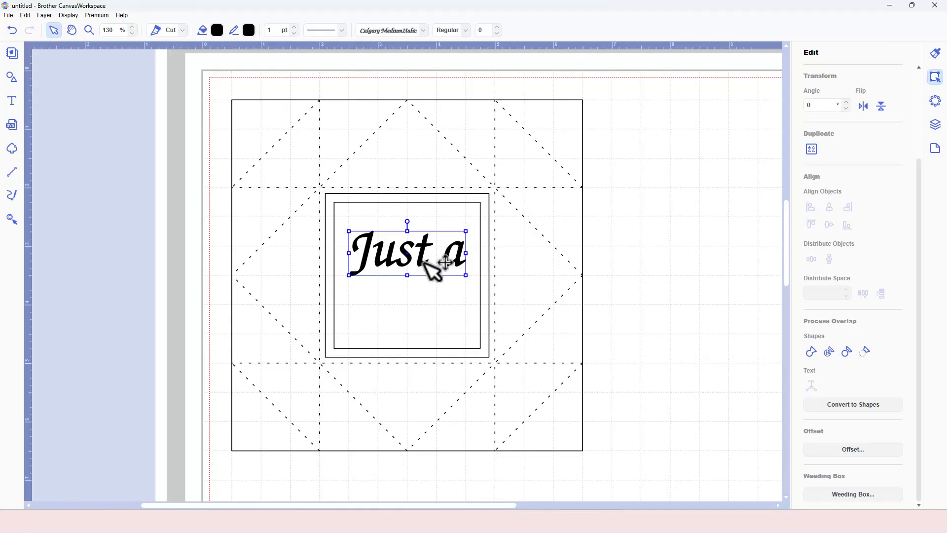
pyautogui.click(182, 30)
pyautogui.click(181, 55)
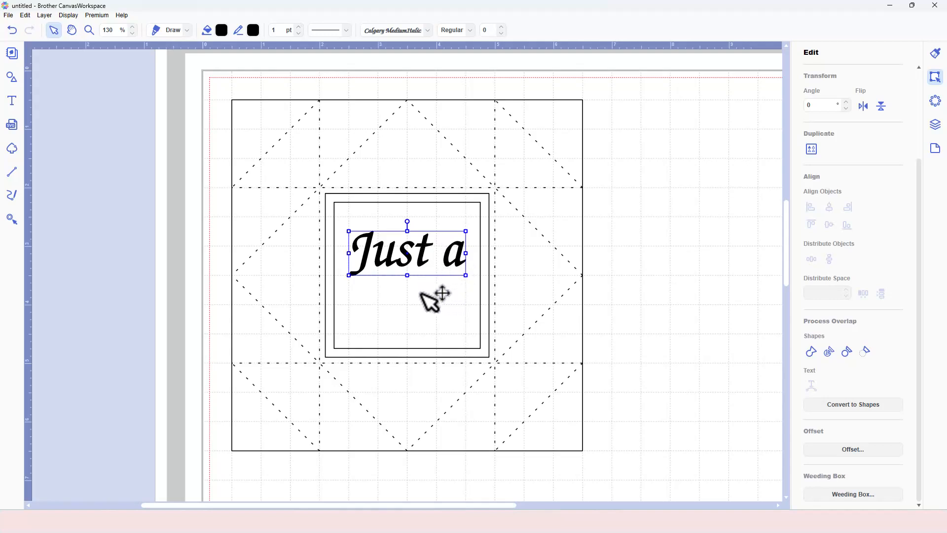
# Add the text "Note" and fit it directly below "Just a" at the same width of about 2 inches
pyautogui.press('t')
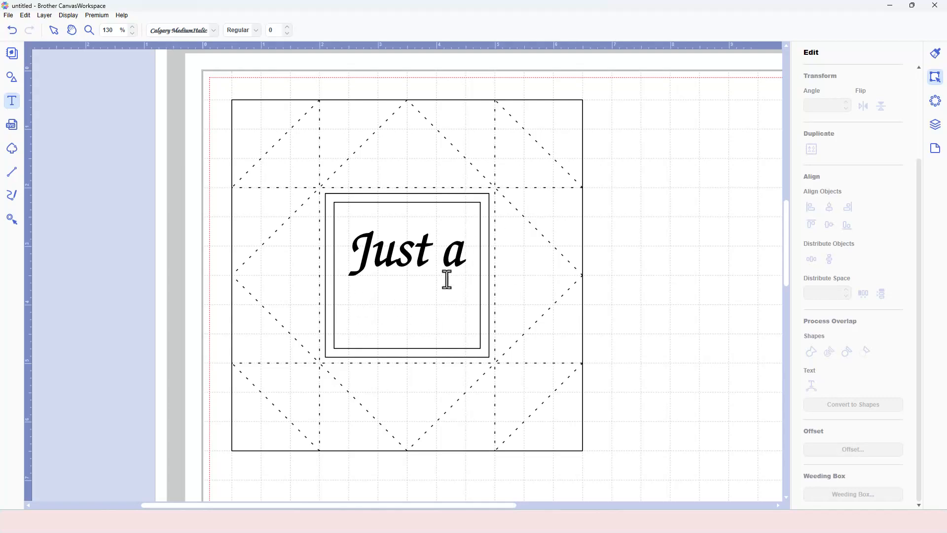
pyautogui.click(387, 326)
pyautogui.press('Escape')
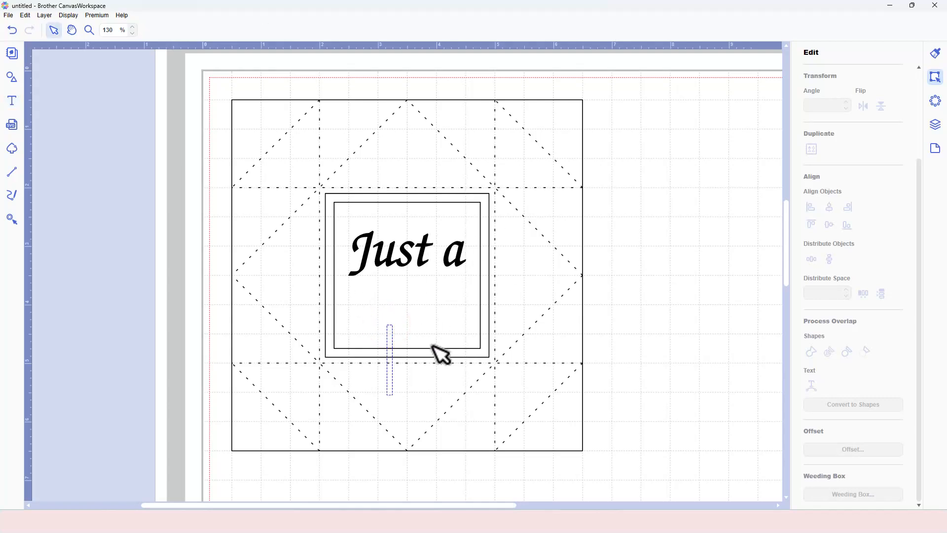
pyautogui.write('Note')
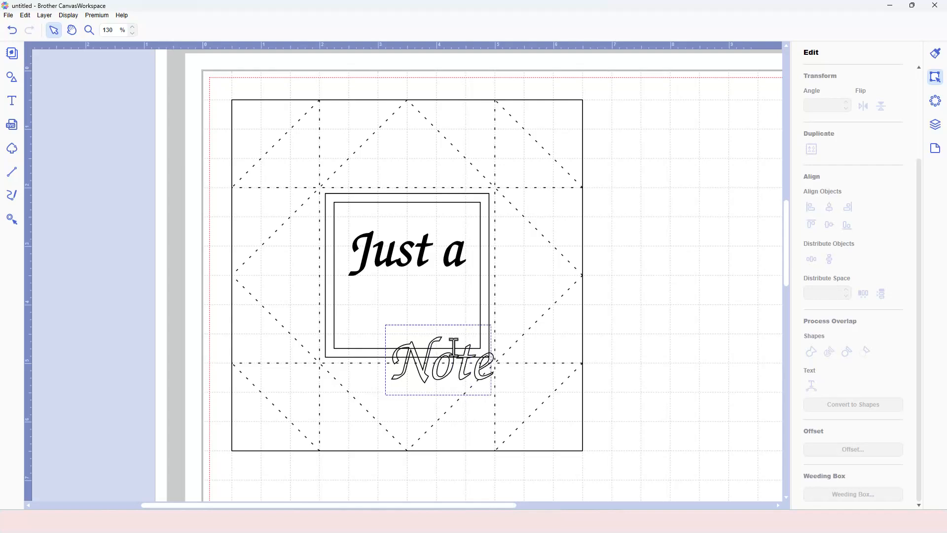
pyautogui.click(458, 348)
pyautogui.moveTo(465, 354); pyautogui.dragTo(466, 328)
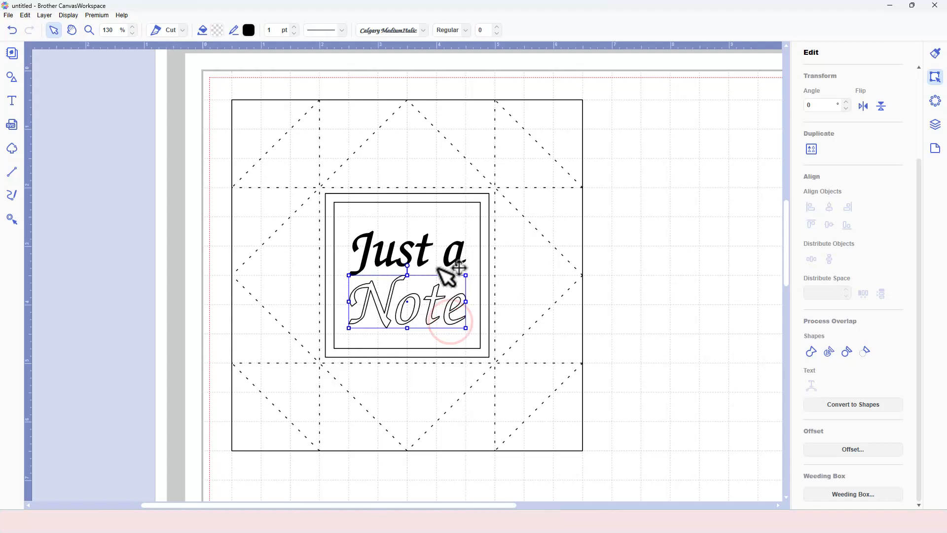
# Fill the "Note" text with black and display the list of layers
pyautogui.click(217, 31)
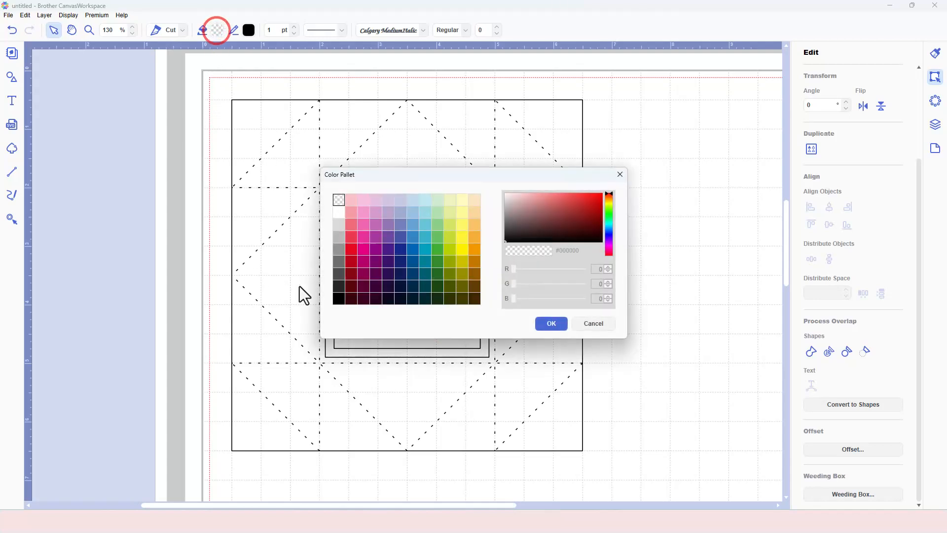
pyautogui.click(340, 298)
pyautogui.click(553, 324)
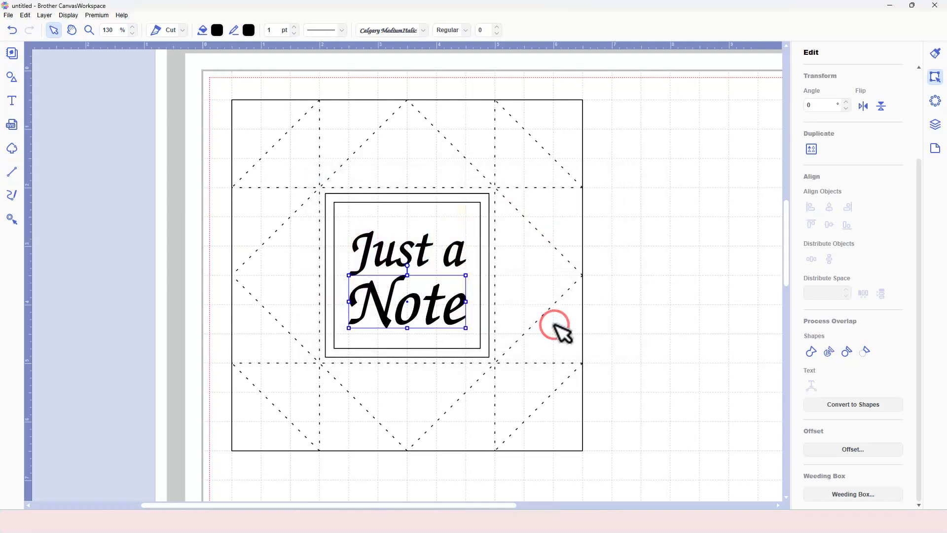
pyautogui.click(611, 303)
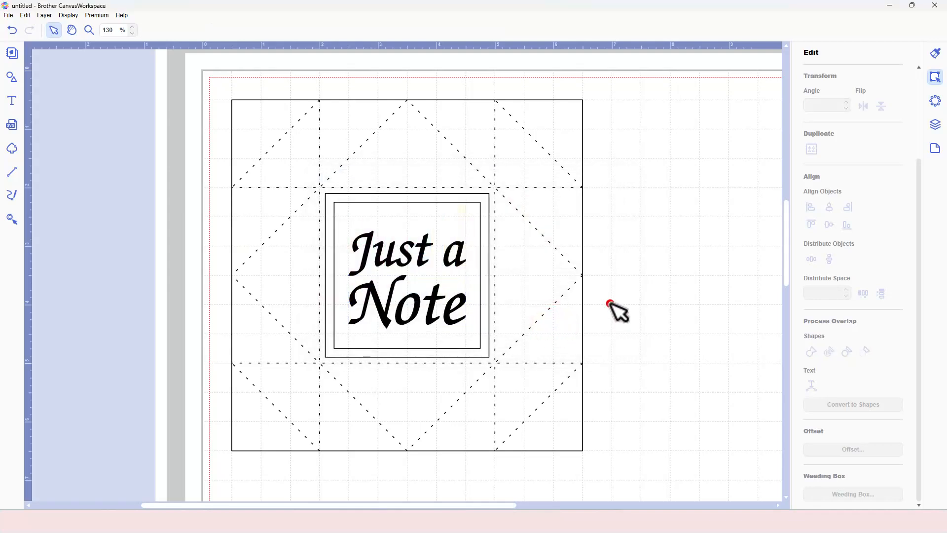
pyautogui.click(936, 123)
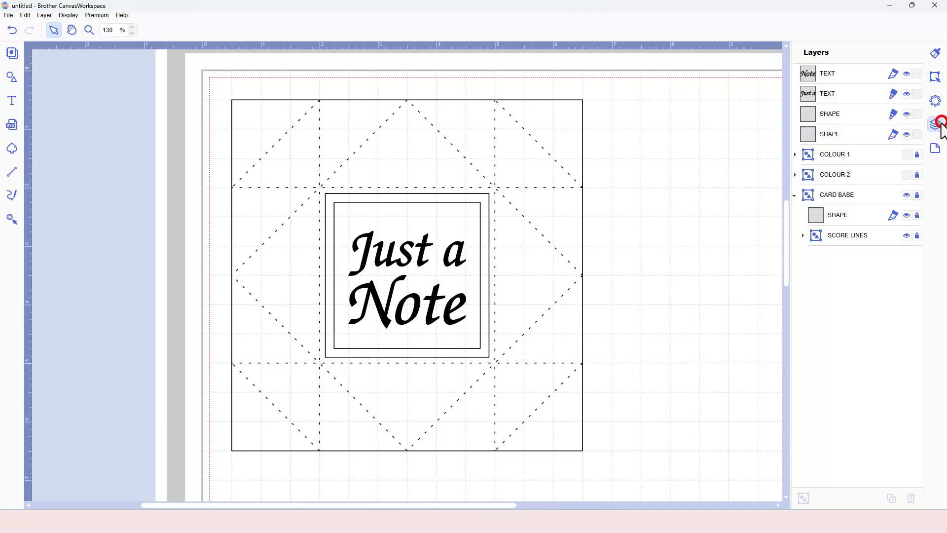
# Group the "Note" and "Just a" text objects together
pyautogui.click(852, 74)
pyautogui.keyDown('shift'); pyautogui.click(848, 93); pyautogui.keyUp('shift')
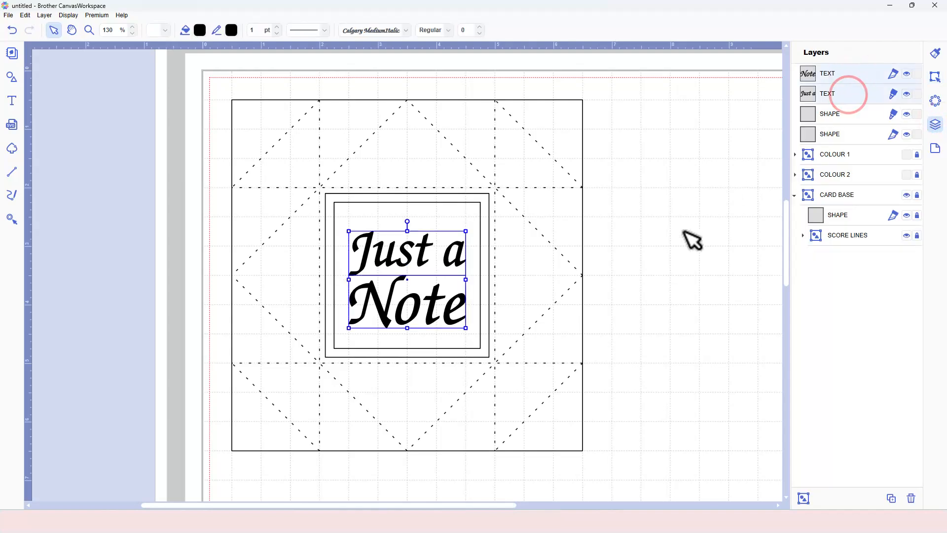
pyautogui.hotkey('ctrl', 'g')
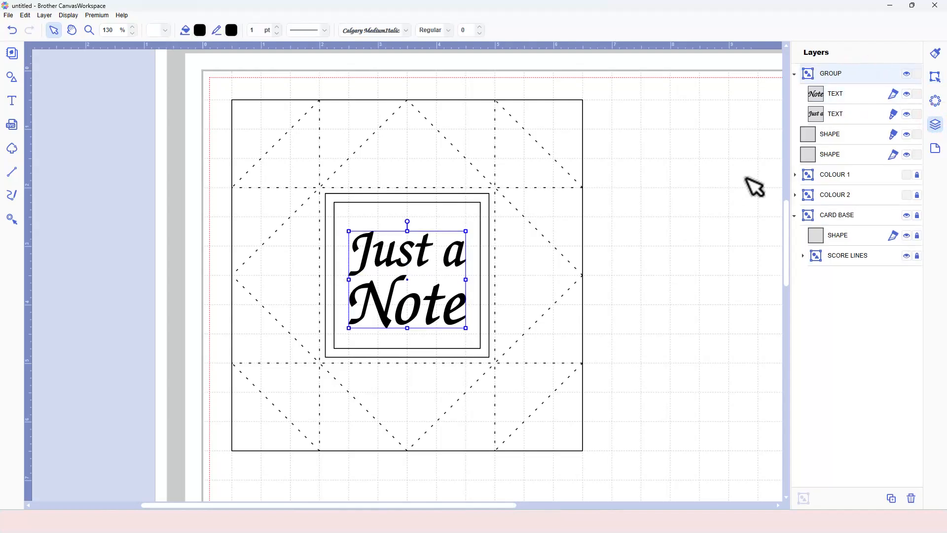
# Place the inner square above the text group in the layer order and group the two together
pyautogui.click(848, 138)
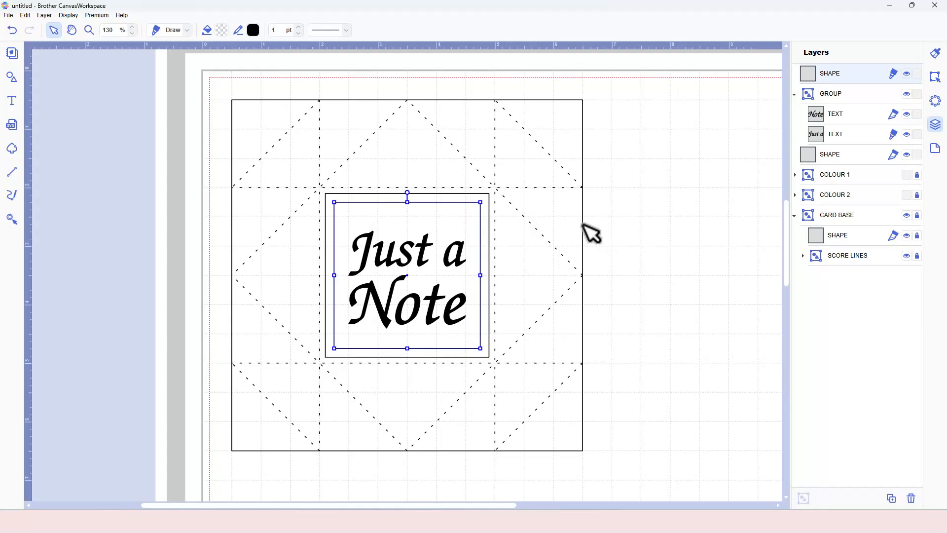
pyautogui.moveTo(853, 76)
pyautogui.mouseDown()
pyautogui.moveTo(859, 141)
pyautogui.moveTo(851, 76)
pyautogui.mouseUp()
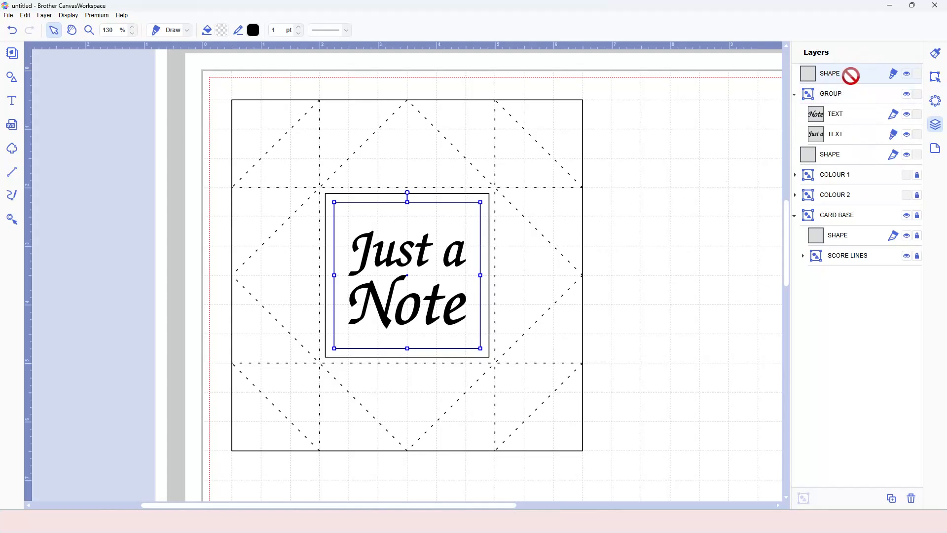
pyautogui.keyDown('shift'); pyautogui.click(846, 96); pyautogui.keyUp('shift')
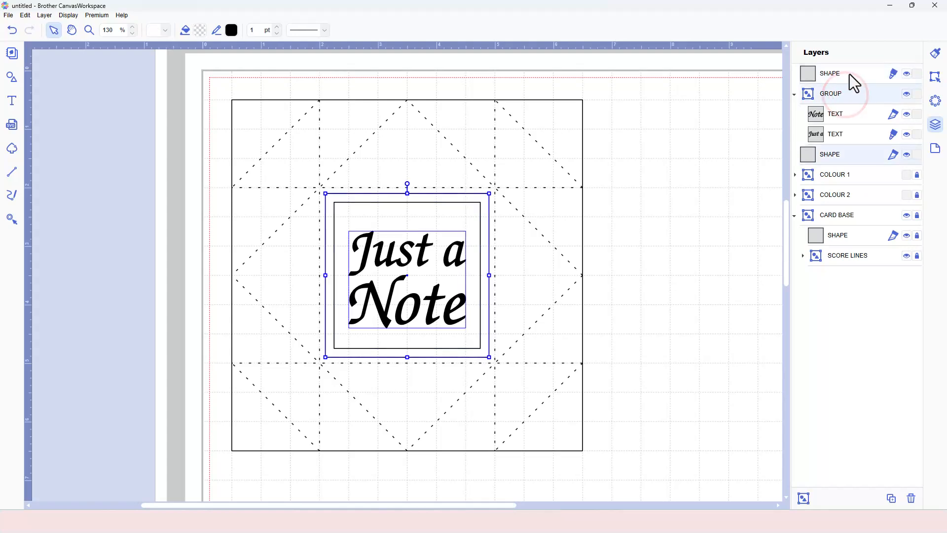
pyautogui.click(849, 74)
pyautogui.keyDown('shift'); pyautogui.click(853, 91); pyautogui.keyUp('shift')
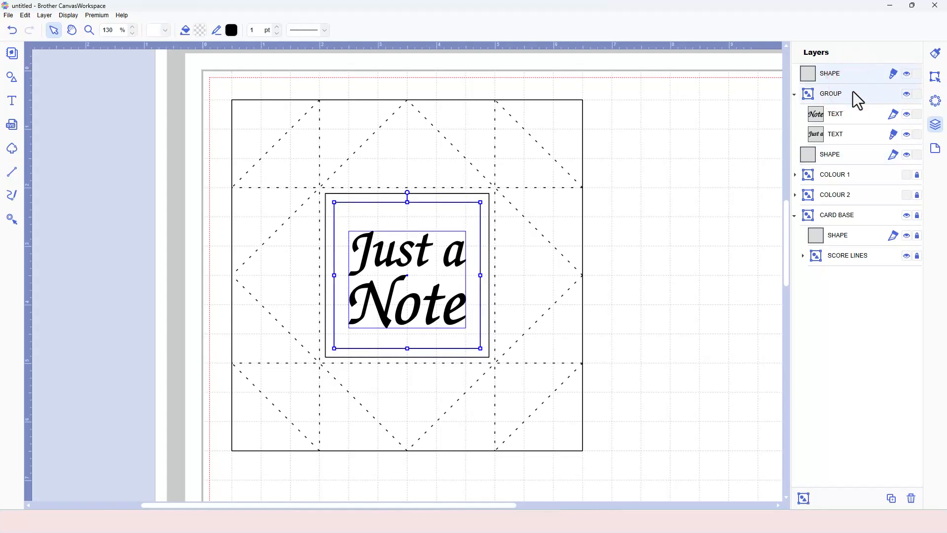
pyautogui.hotkey('ctrl', 'g')
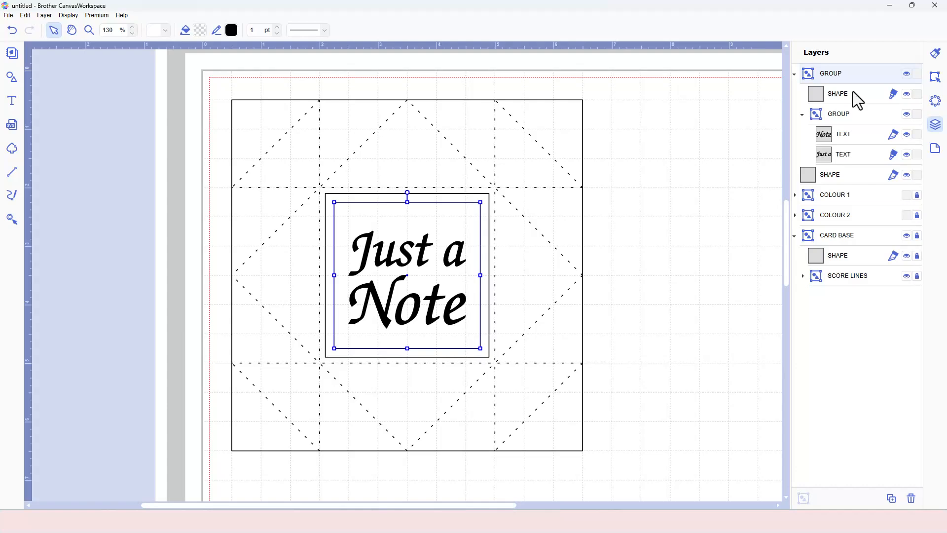
# Collapse the nested group holding the two words and rename it TEXT
pyautogui.click(802, 114)
pyautogui.click(841, 115)
pyautogui.click(840, 114)
pyautogui.write('text')
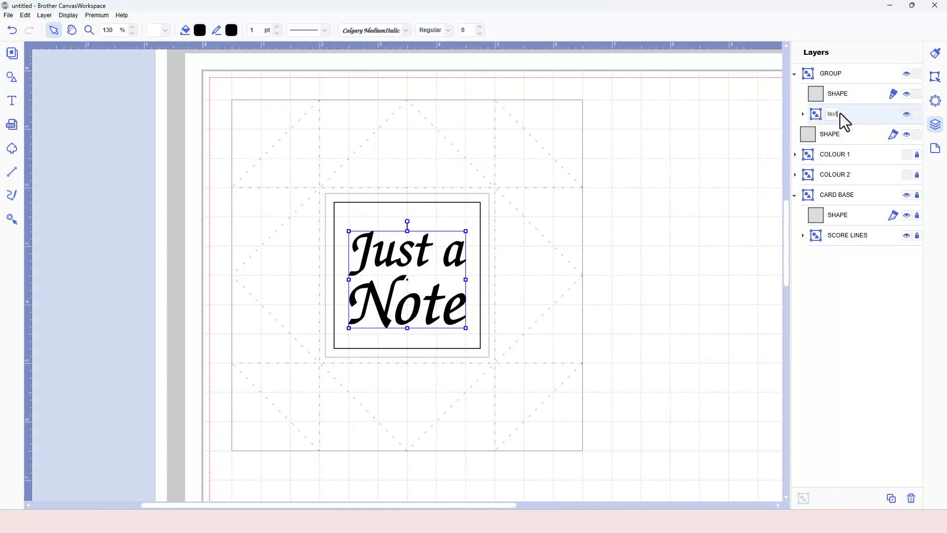
pyautogui.press('BackSpace')
pyautogui.press('BackSpace')
pyautogui.press('capslock')
pyautogui.write('TEXT')
pyautogui.press('Return')
# Align the inner square and the TEXT group to each other's horizontal and vertical centres
pyautogui.click(847, 99)
pyautogui.keyDown('ctrl'); pyautogui.click(856, 115); pyautogui.keyUp('ctrl')
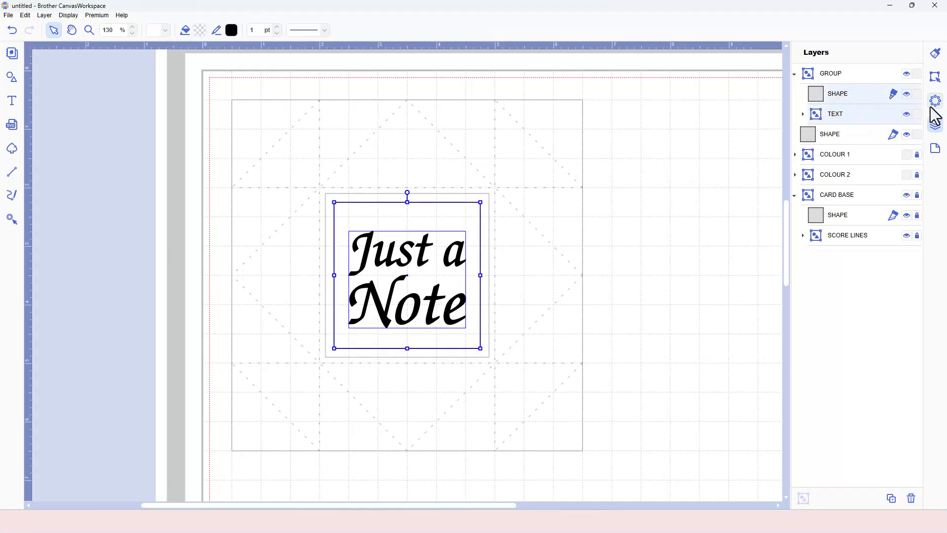
pyautogui.click(935, 77)
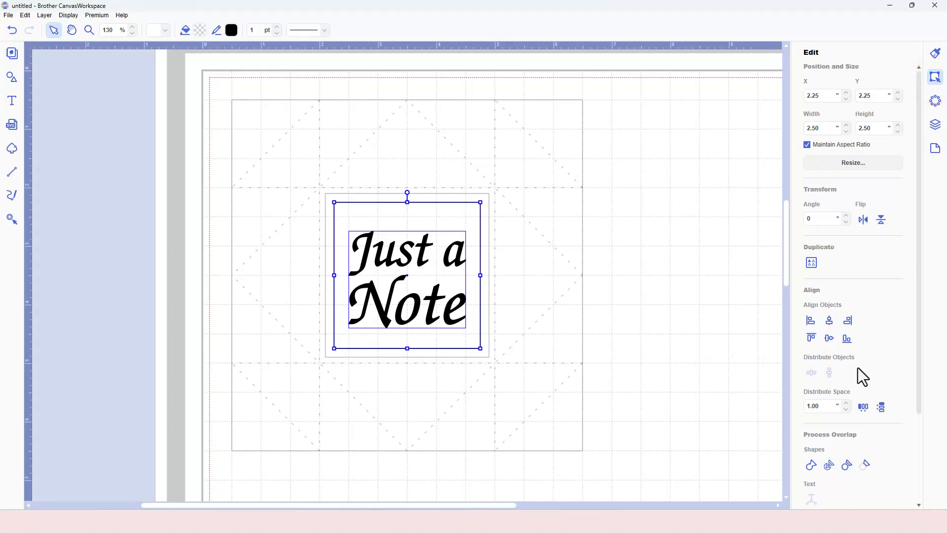
pyautogui.click(833, 324)
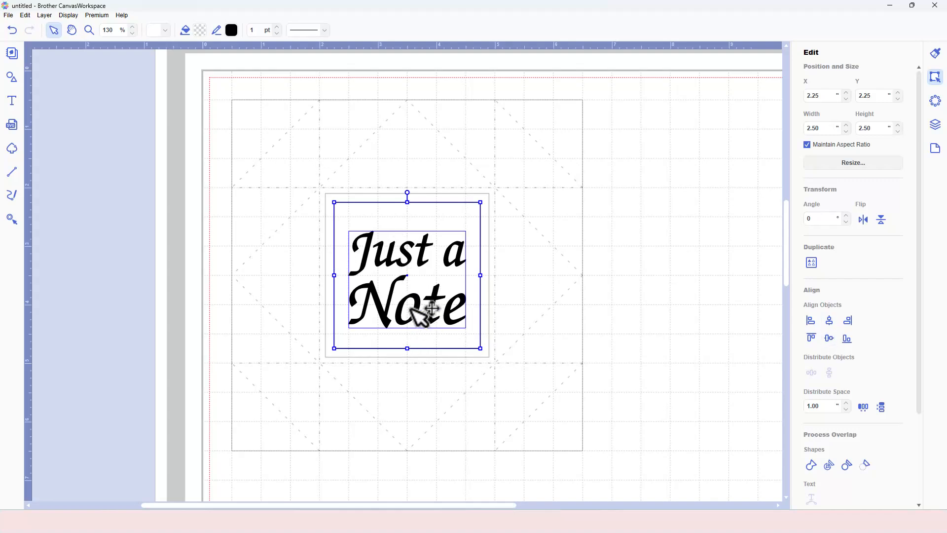
pyautogui.click(829, 338)
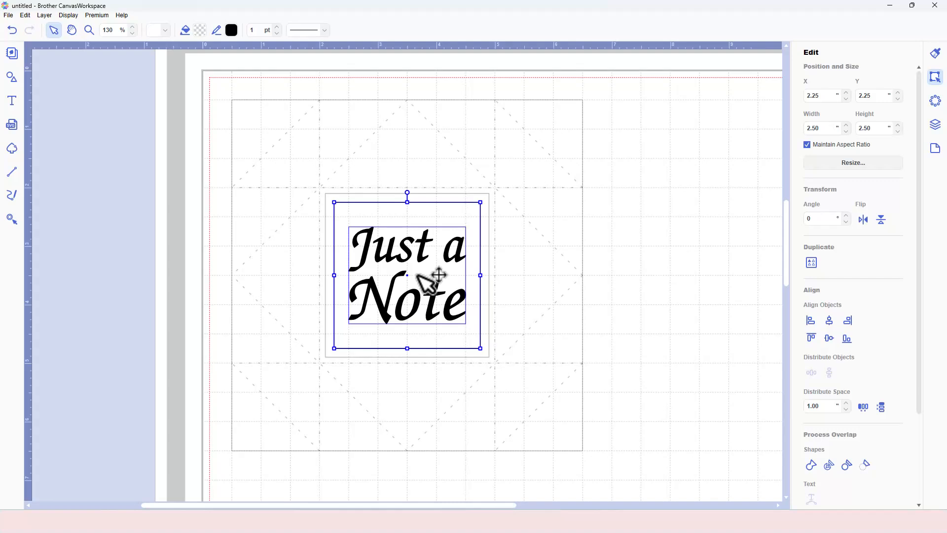
pyautogui.click(637, 253)
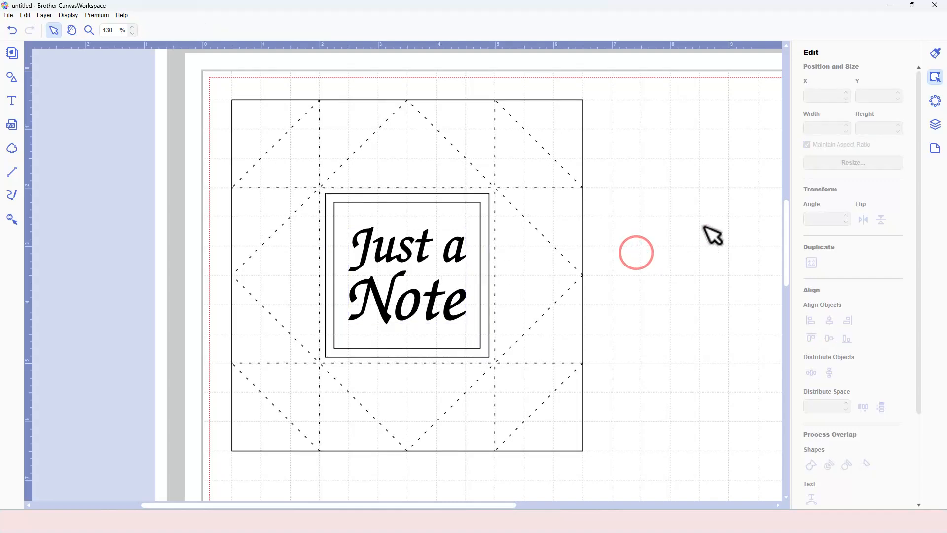
# Move the outer square's layer into the sentiment group above the inner square and check the group by toggling its visibility
pyautogui.click(935, 125)
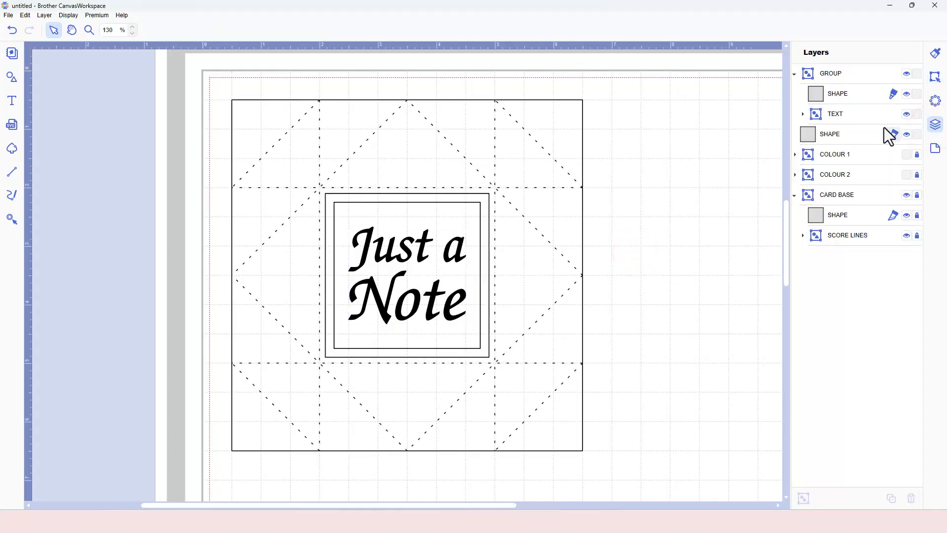
pyautogui.click(855, 136)
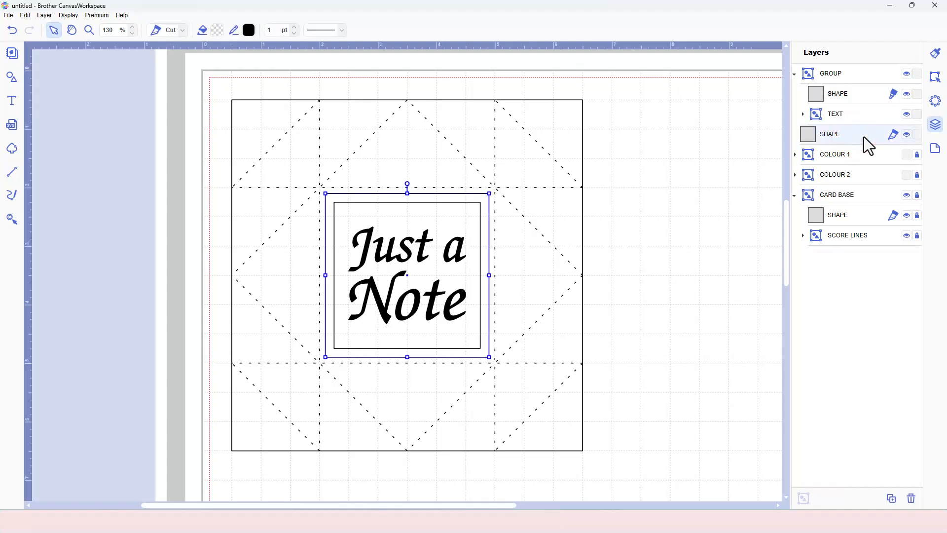
pyautogui.moveTo(863, 137); pyautogui.dragTo(856, 91)
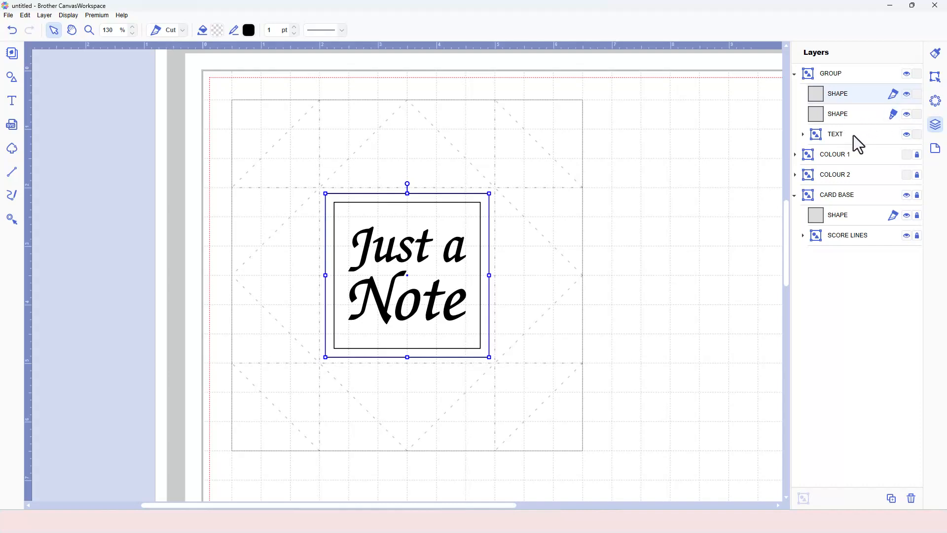
pyautogui.click(866, 74)
pyautogui.click(907, 74)
pyautogui.click(907, 74)
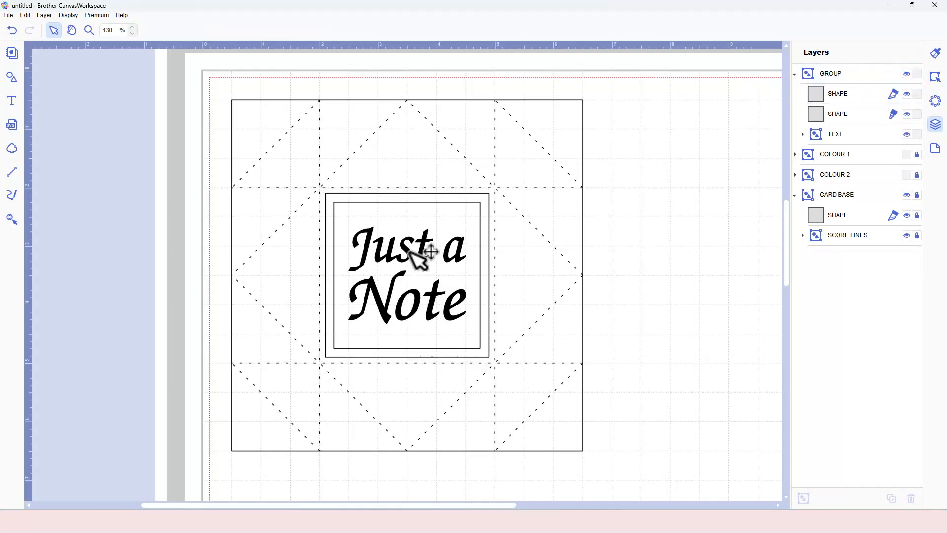
# Move the whole sentiment group so its outer square meets the card base's upper-left corner
pyautogui.click(849, 75)
pyautogui.moveTo(459, 256); pyautogui.dragTo(347, 155)
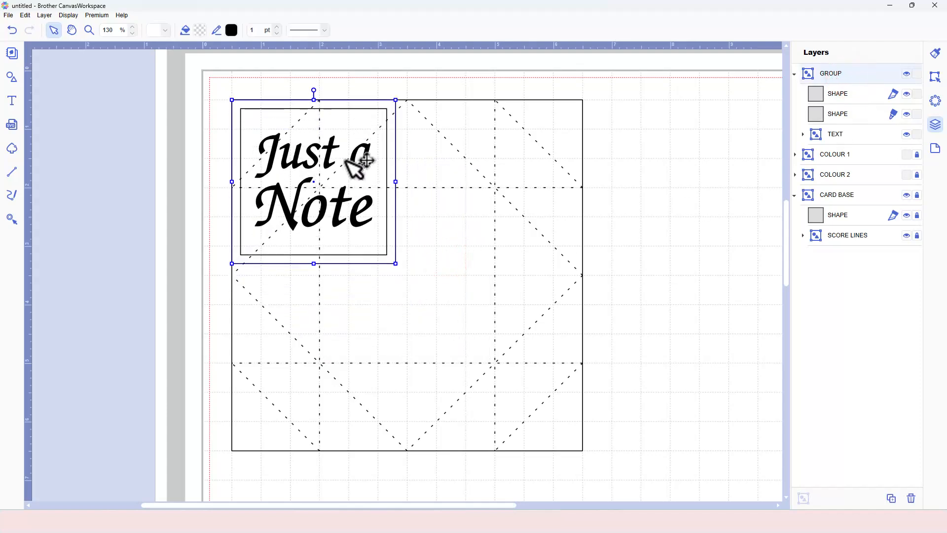
pyautogui.click(702, 220)
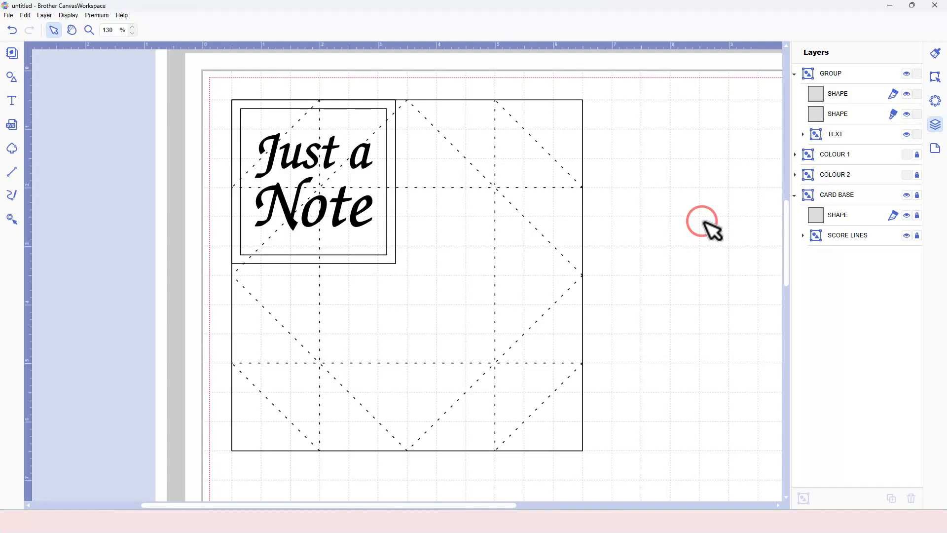
# Collapse the CARD BASE and sentiment groups in the layer list, and hide and lock the sentiment group
pyautogui.click(794, 195)
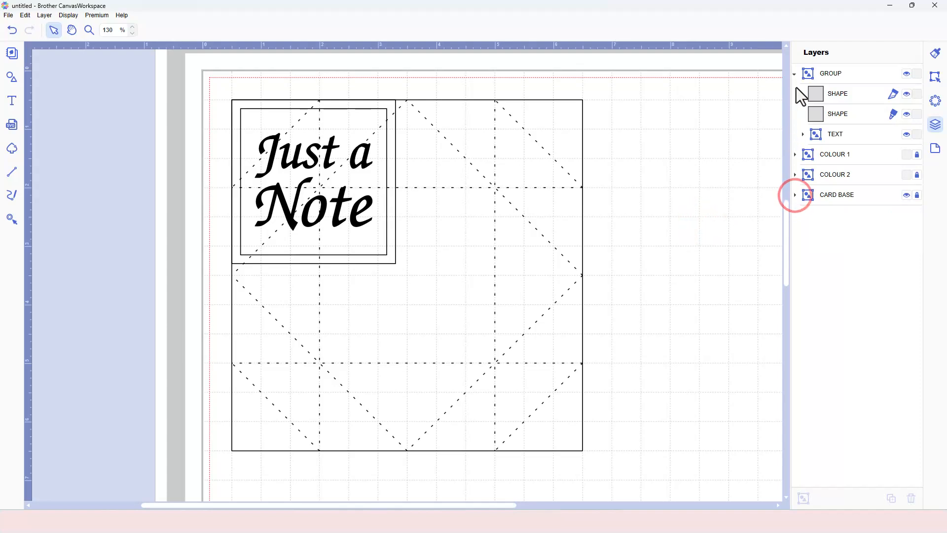
pyautogui.click(795, 73)
pyautogui.click(911, 73)
pyautogui.click(916, 73)
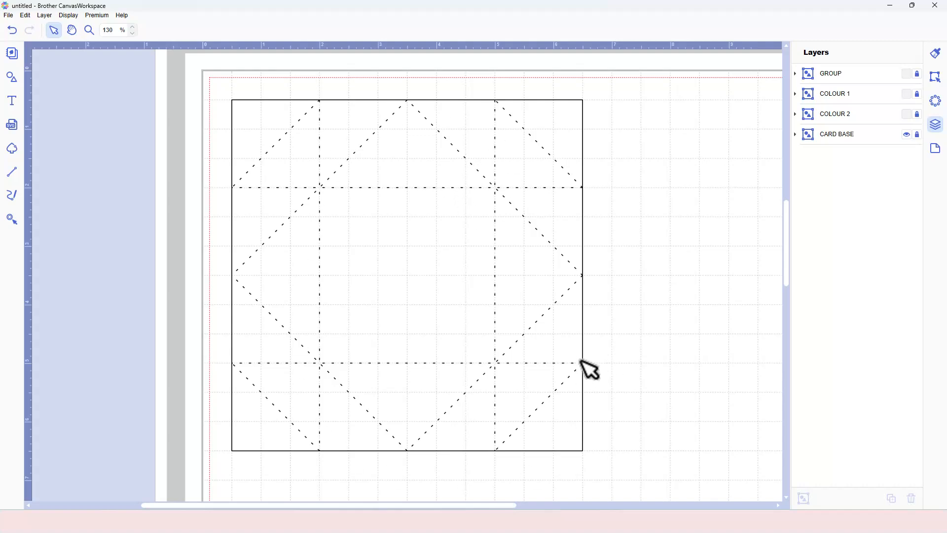
# Hide CARD BASE and view the COLOUR 2, COLOUR 1 and sentiment groups one at a time
pyautogui.click(907, 135)
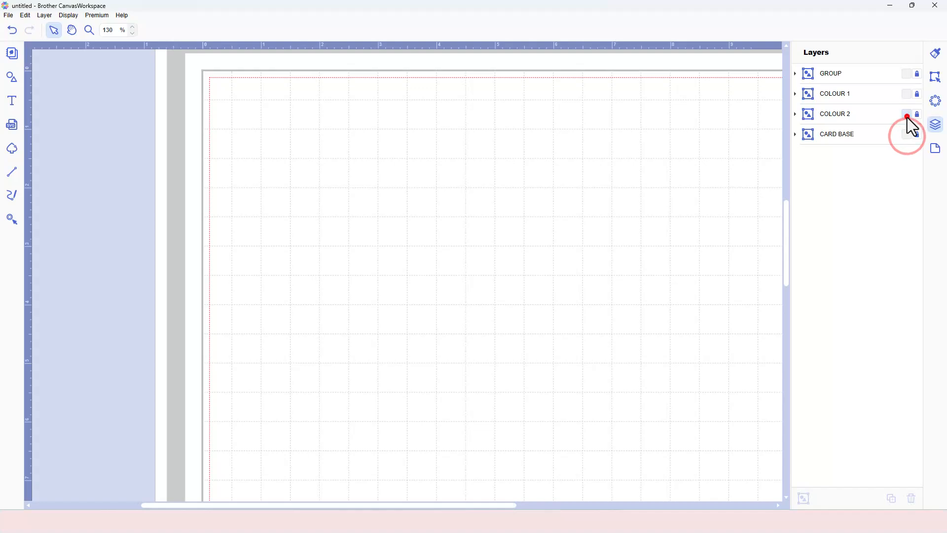
pyautogui.click(907, 115)
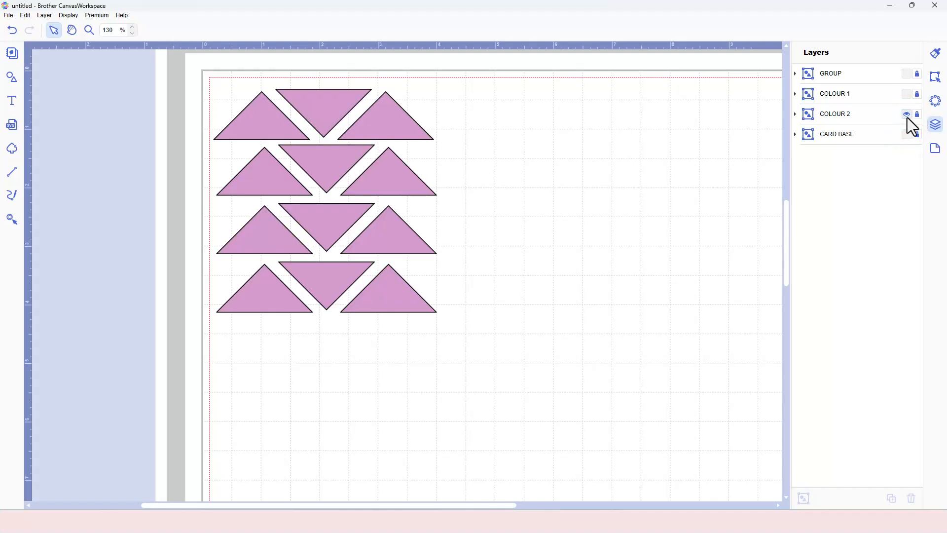
pyautogui.click(907, 115)
pyautogui.click(907, 95)
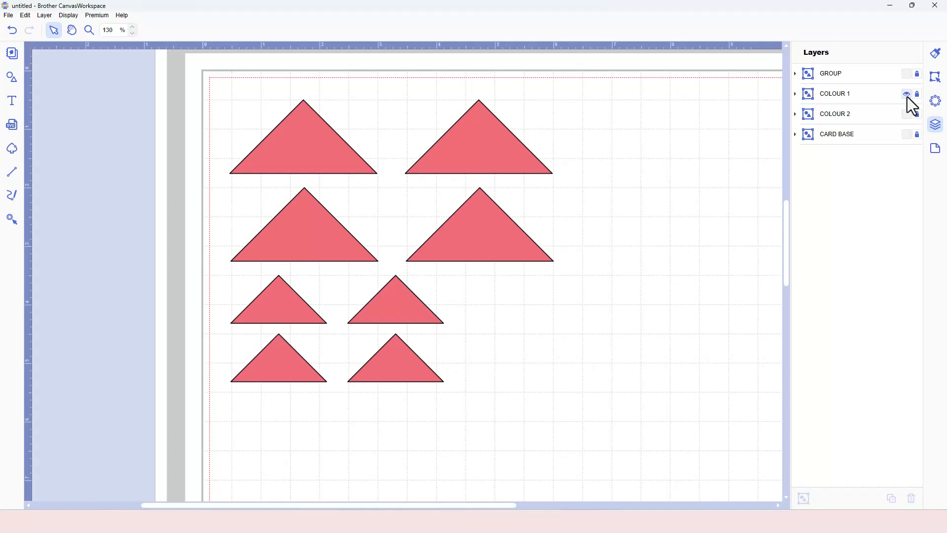
pyautogui.click(907, 96)
pyautogui.click(907, 74)
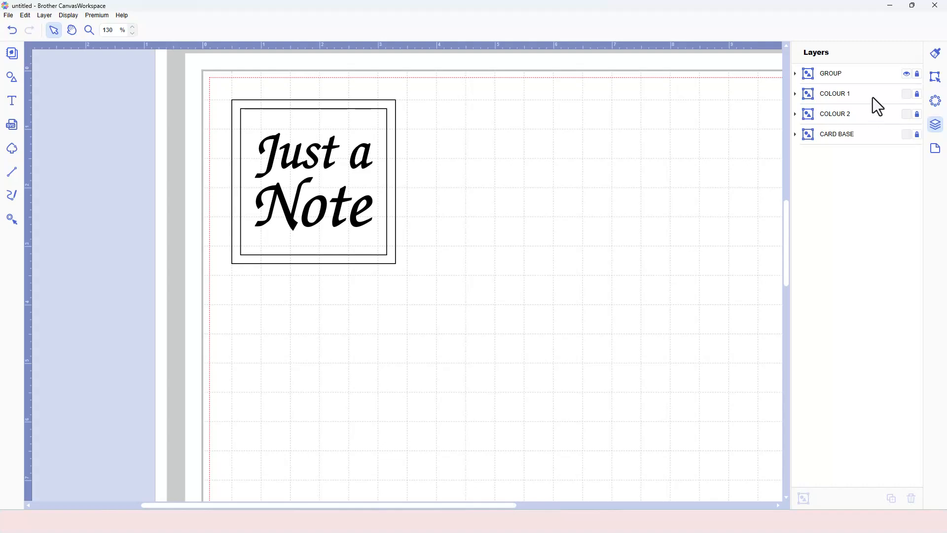
pyautogui.click(906, 74)
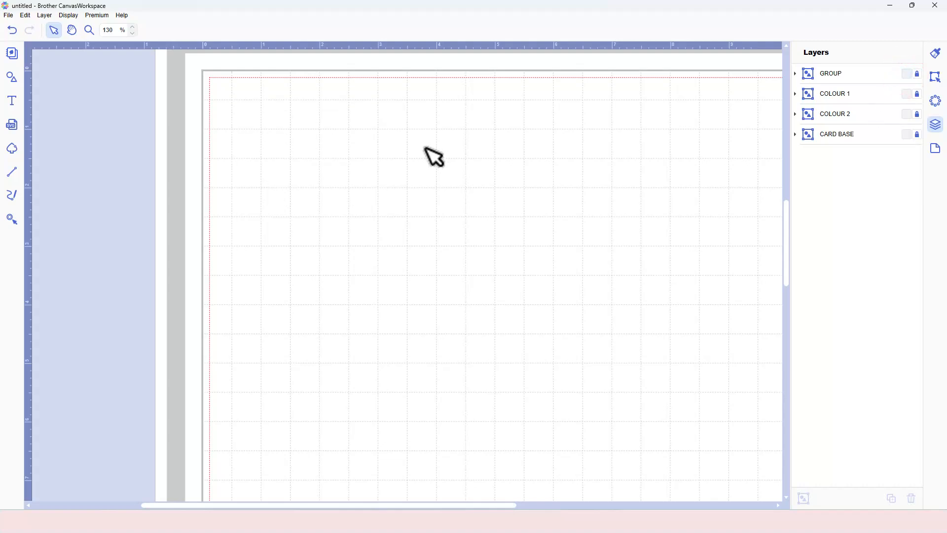
# Show and unlock only CARD BASE, view the FCM export and transfer options, and cancel without exporting
pyautogui.click(906, 136)
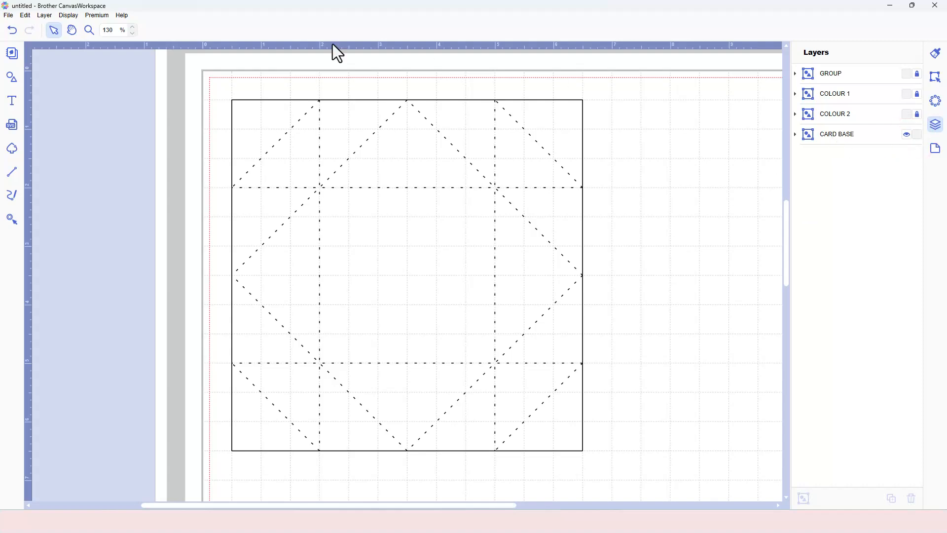
pyautogui.click(9, 16)
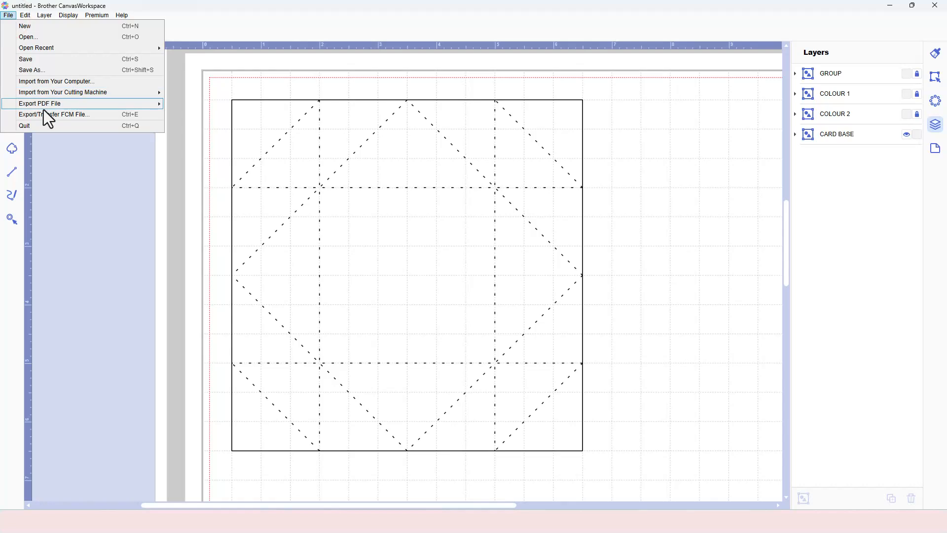
pyautogui.click(113, 115)
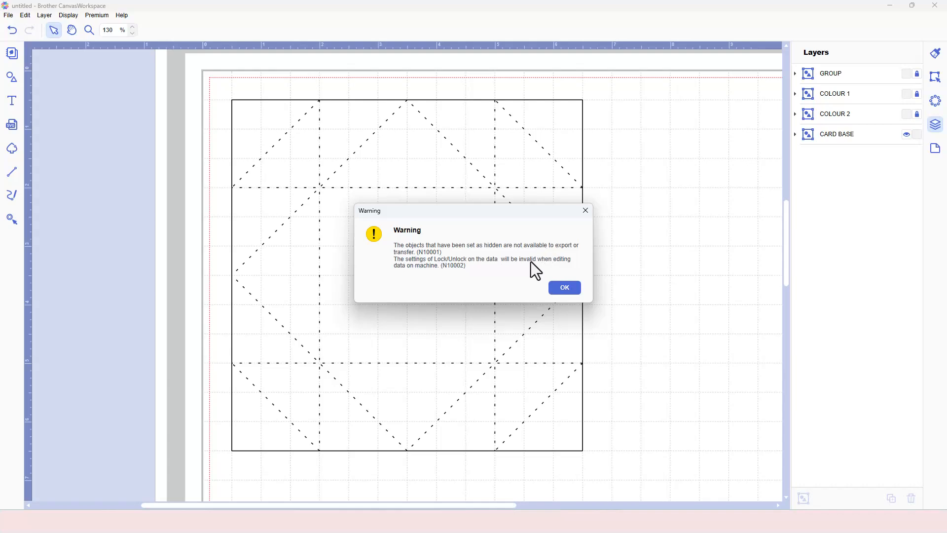
pyautogui.click(567, 290)
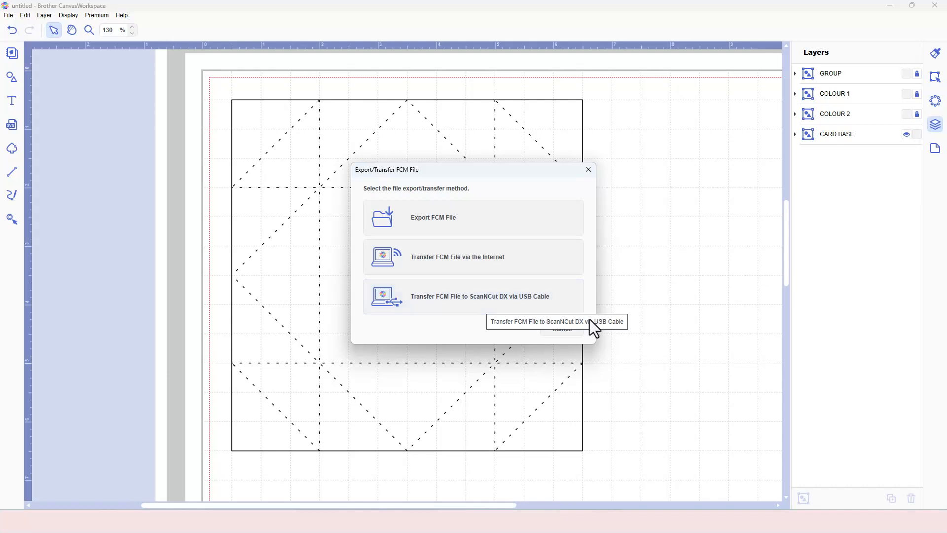
pyautogui.click(570, 332)
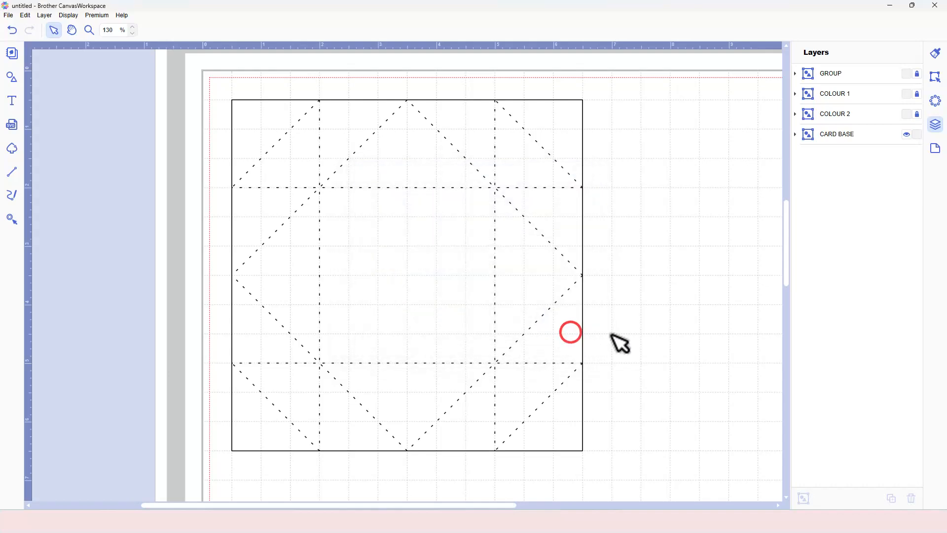
# Hide and lock the CARD BASE group, and show and unlock the COLOUR 2 group on the mat
pyautogui.click(907, 136)
pyautogui.click(916, 136)
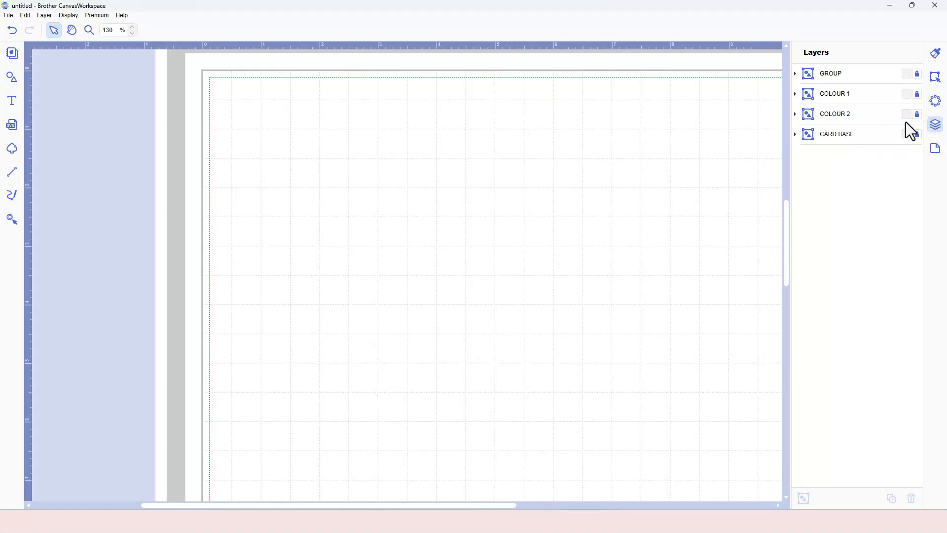
pyautogui.click(906, 114)
pyautogui.click(917, 114)
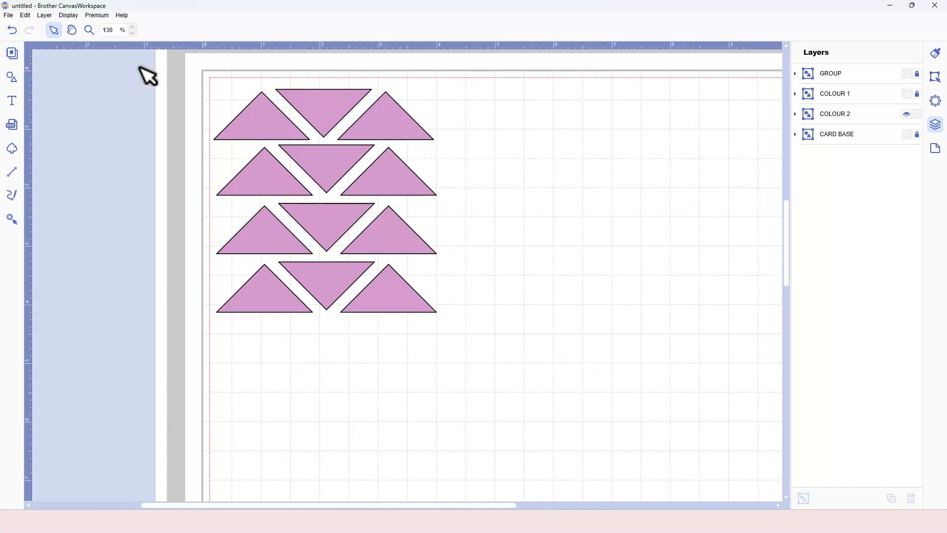
pyautogui.click(77, 16)
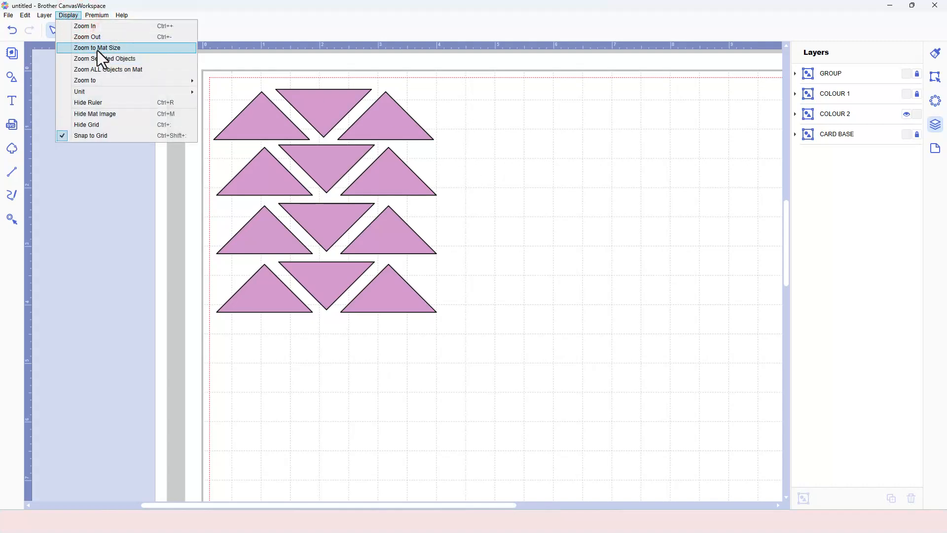
pyautogui.click(97, 48)
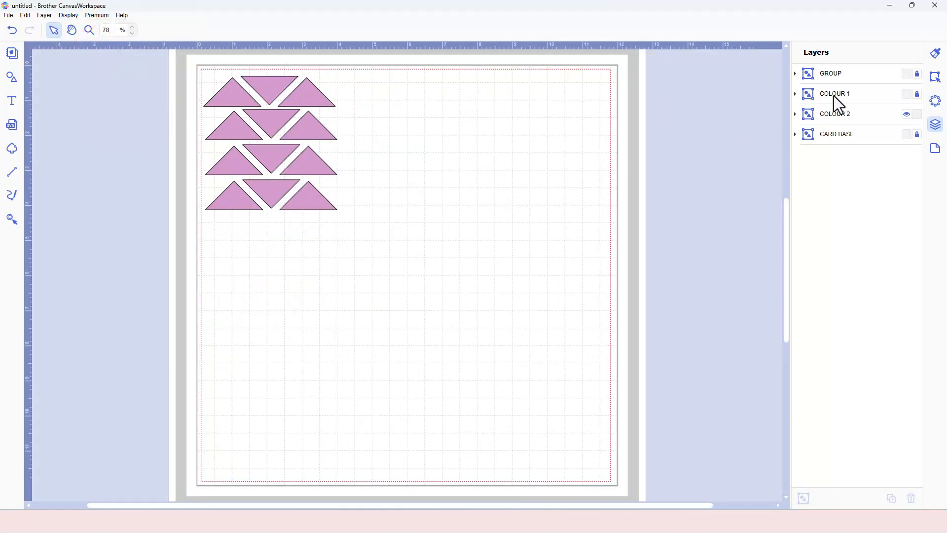
# Show and unlock the COLOUR 1 group, and move the COLOUR 2 group clear of it to the upper right of the mat
pyautogui.click(907, 95)
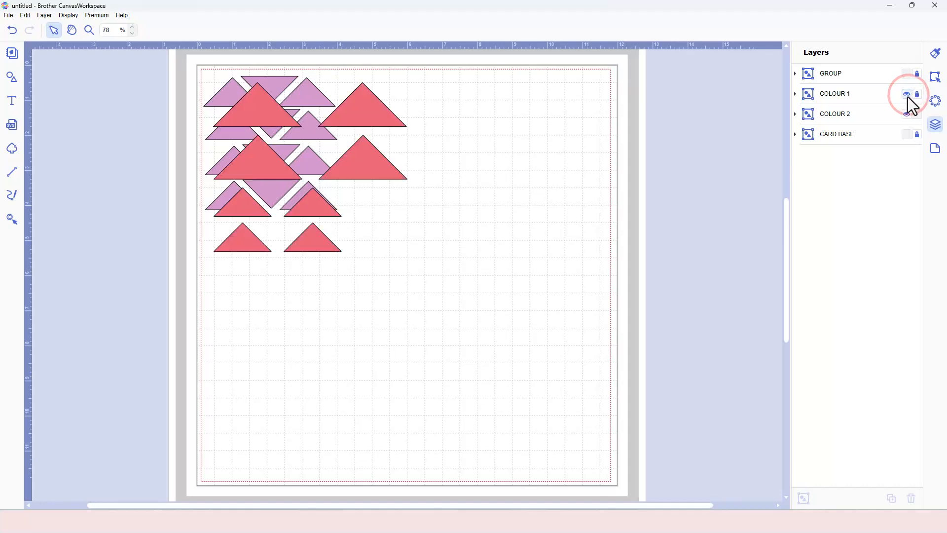
pyautogui.click(888, 117)
pyautogui.moveTo(309, 97); pyautogui.dragTo(553, 121)
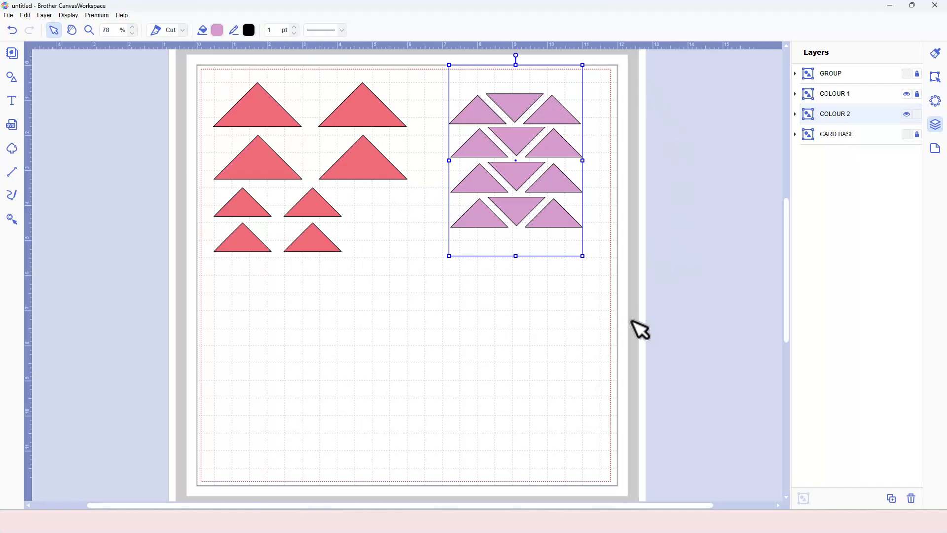
pyautogui.click(607, 320)
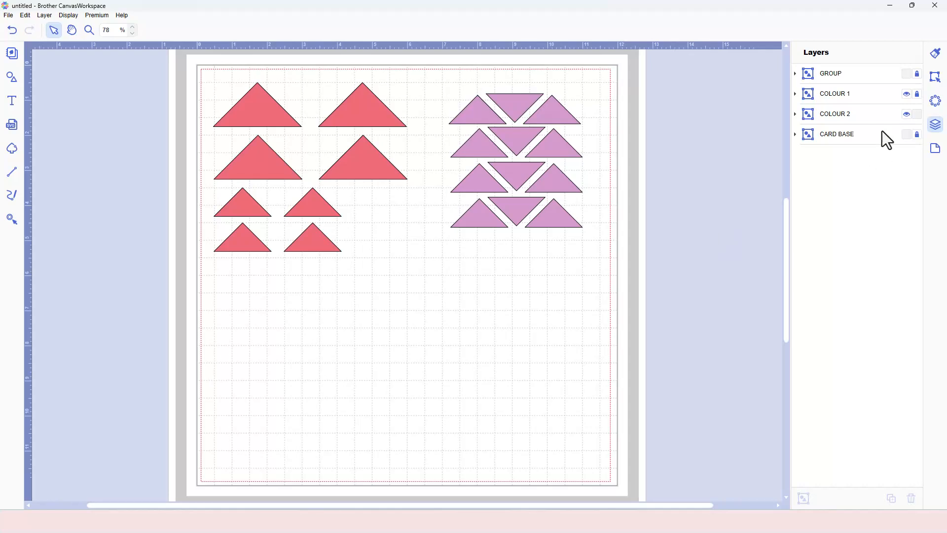
pyautogui.click(917, 94)
# View the FCM export and transfer options, close them without exporting, and look at the file saving commands
pyautogui.click(8, 15)
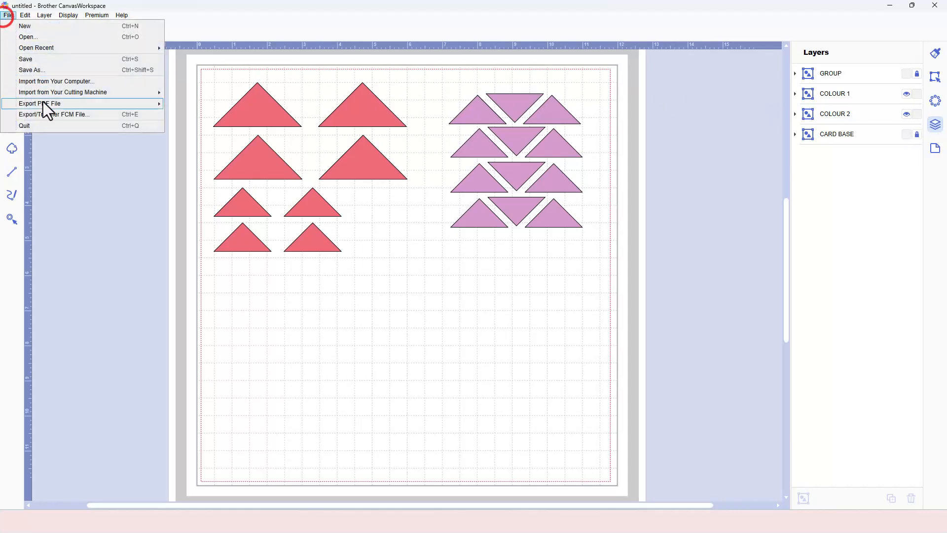
pyautogui.click(45, 114)
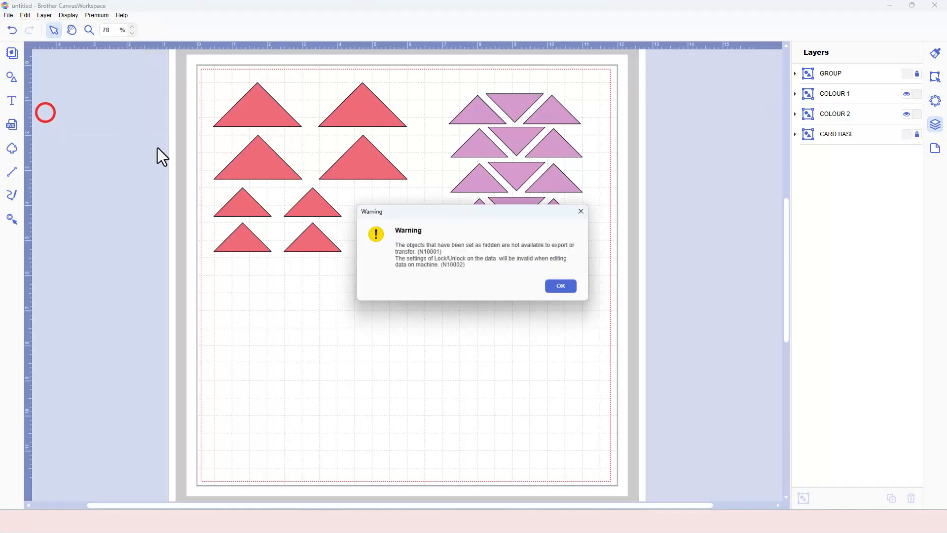
pyautogui.click(574, 289)
pyautogui.click(562, 329)
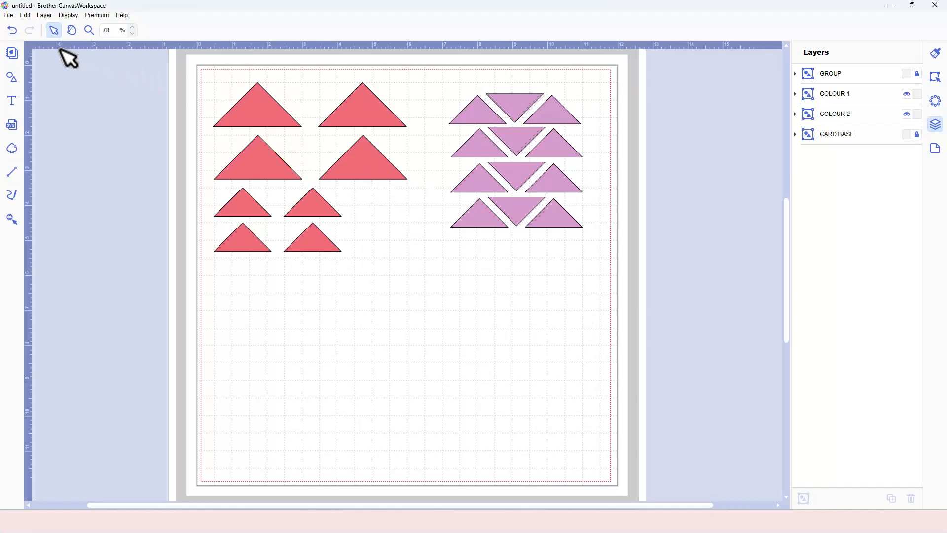
pyautogui.click(9, 16)
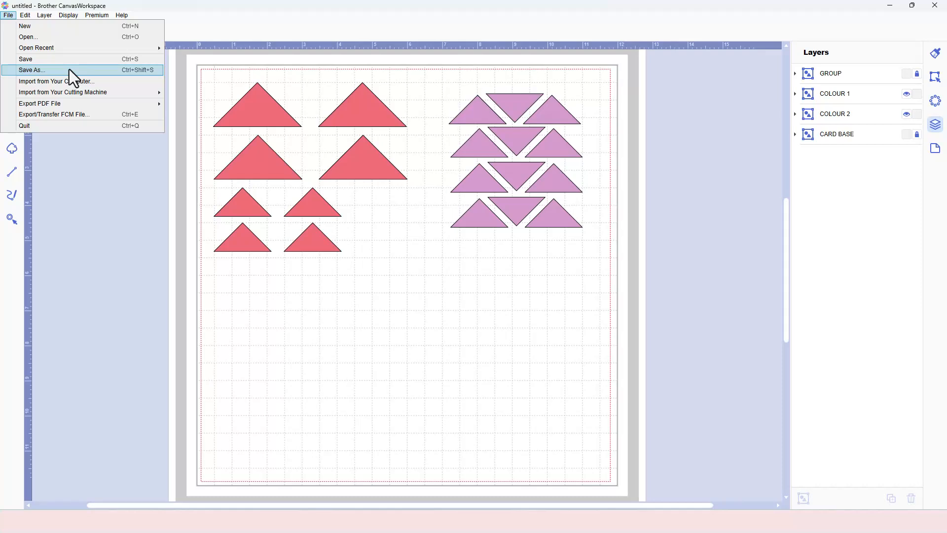
pyautogui.click(627, 110)
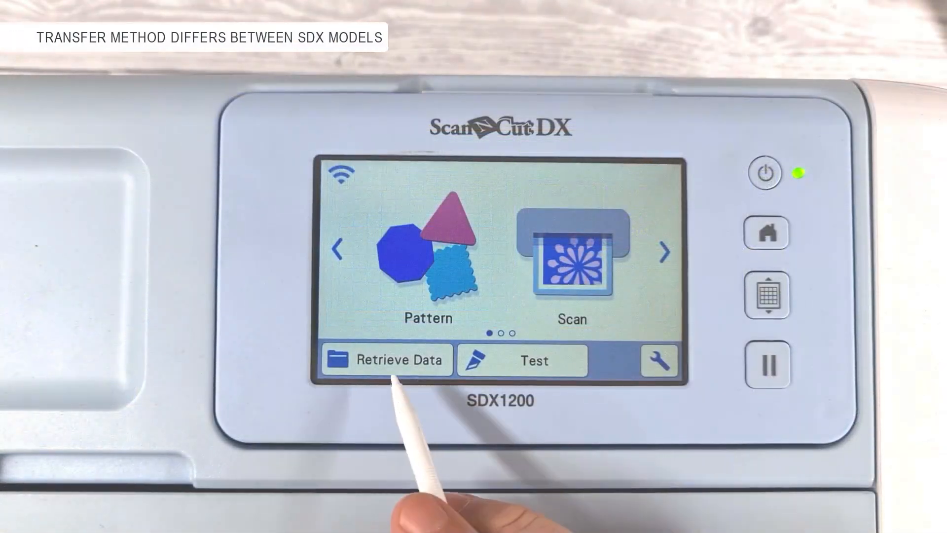
pyautogui.click(395, 360)
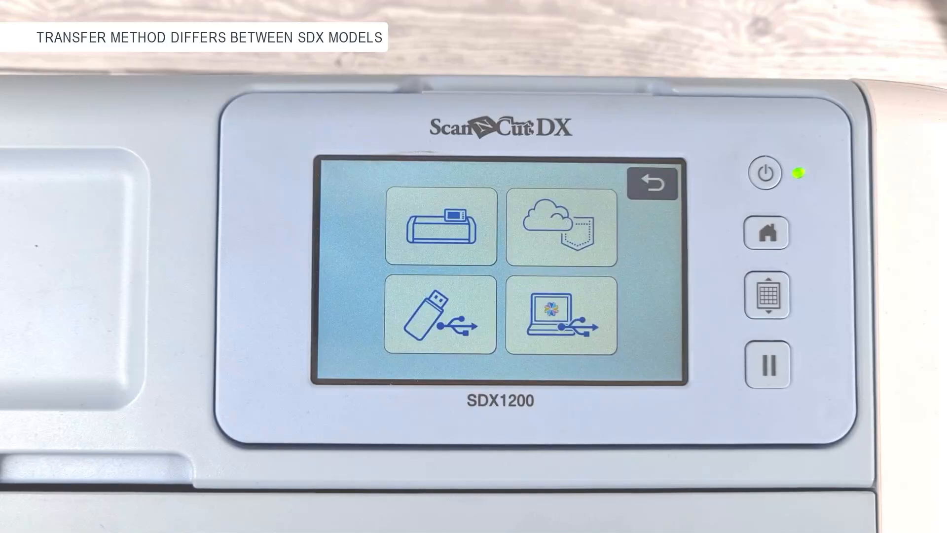
pyautogui.click(561, 227)
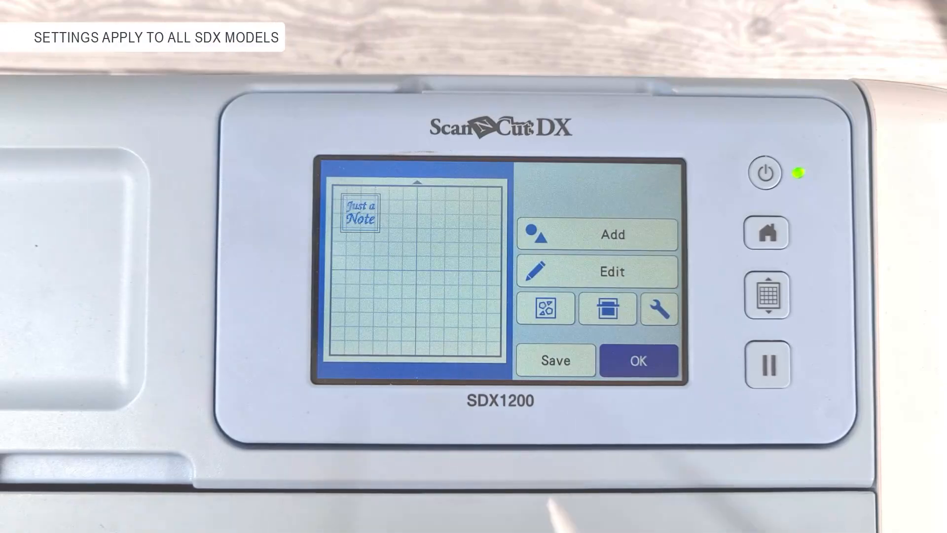
pyautogui.click(661, 270)
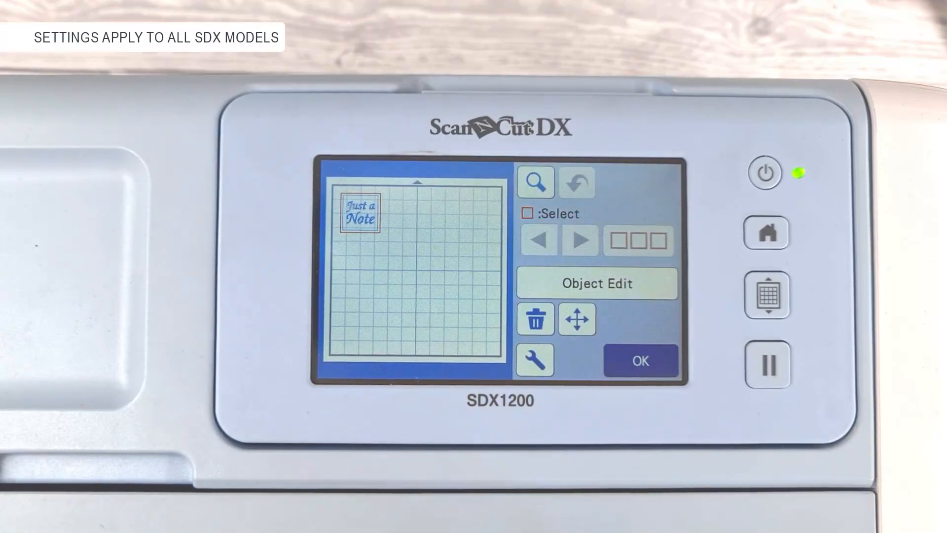
pyautogui.click(627, 291)
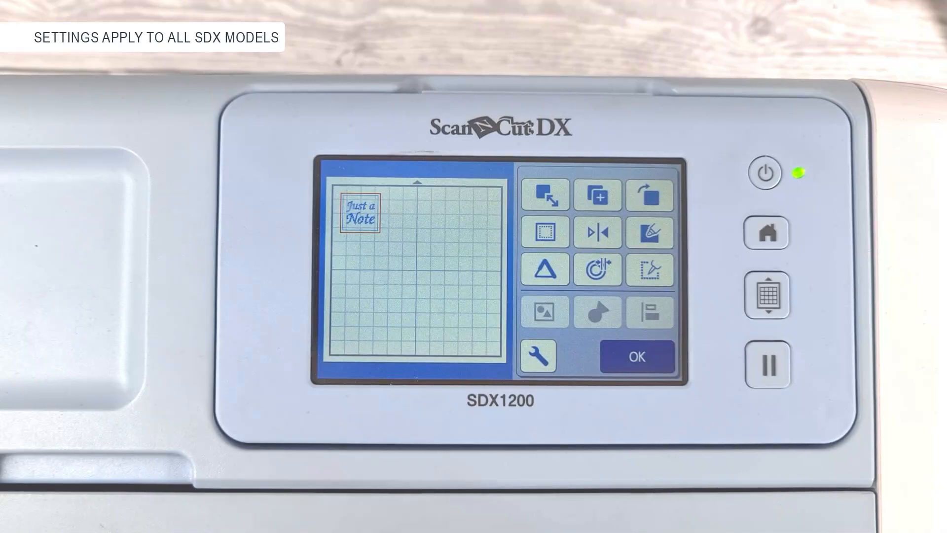
pyautogui.click(650, 232)
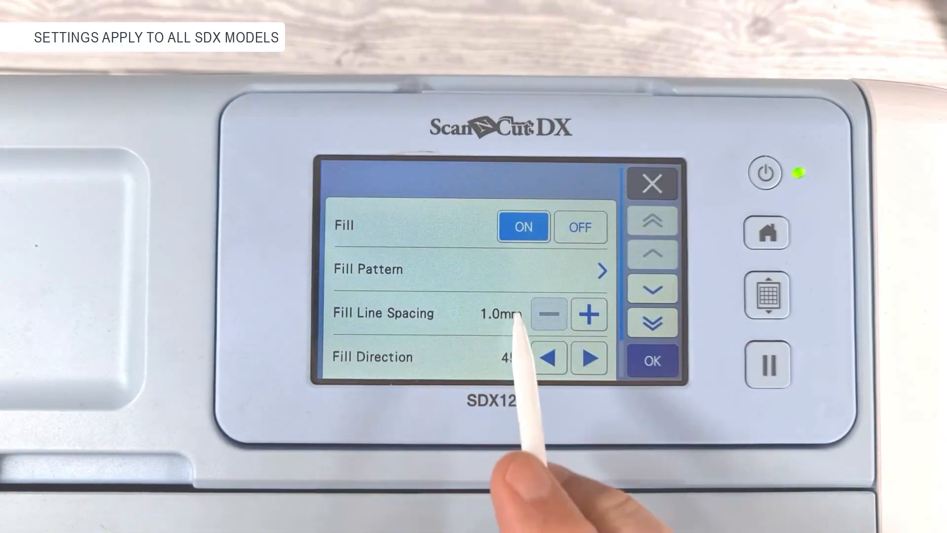
pyautogui.click(513, 274)
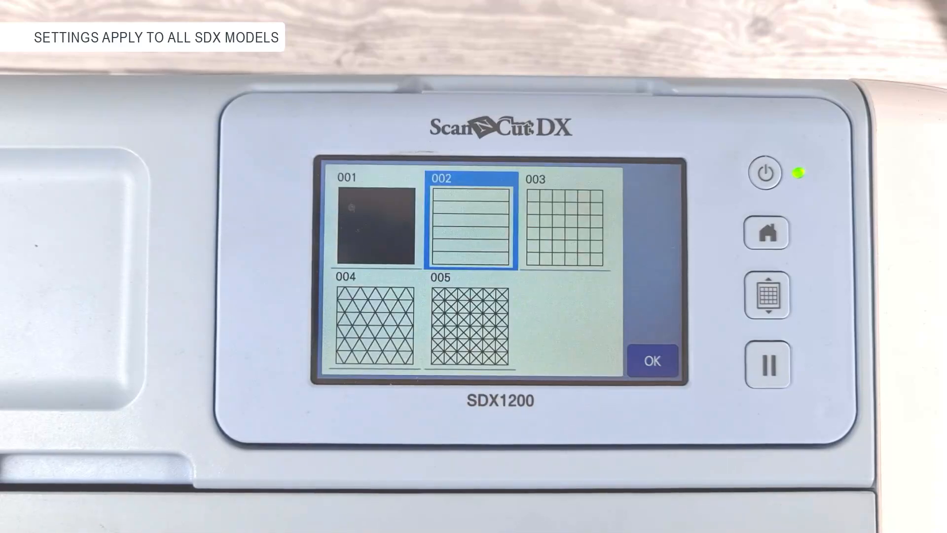
pyautogui.click(385, 224)
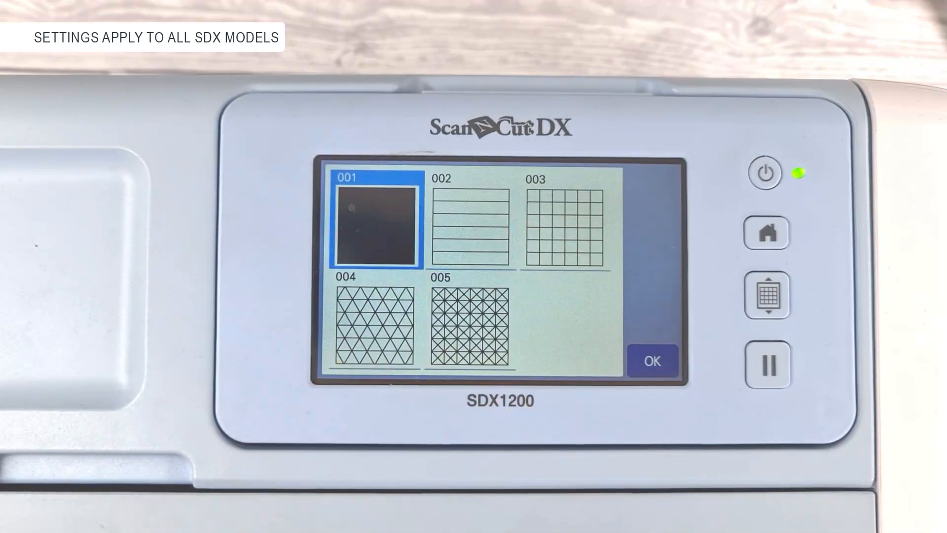
pyautogui.click(653, 361)
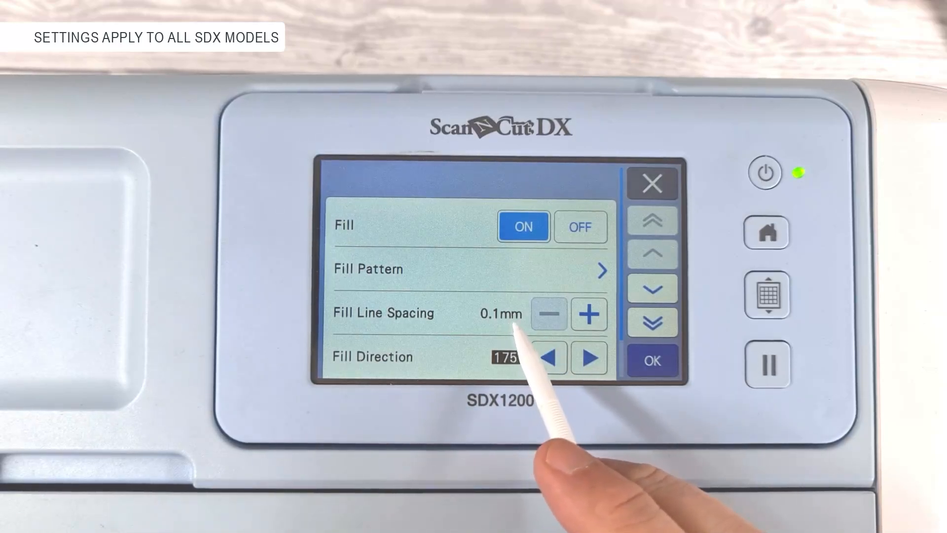
pyautogui.click(589, 314)
pyautogui.click(589, 314)
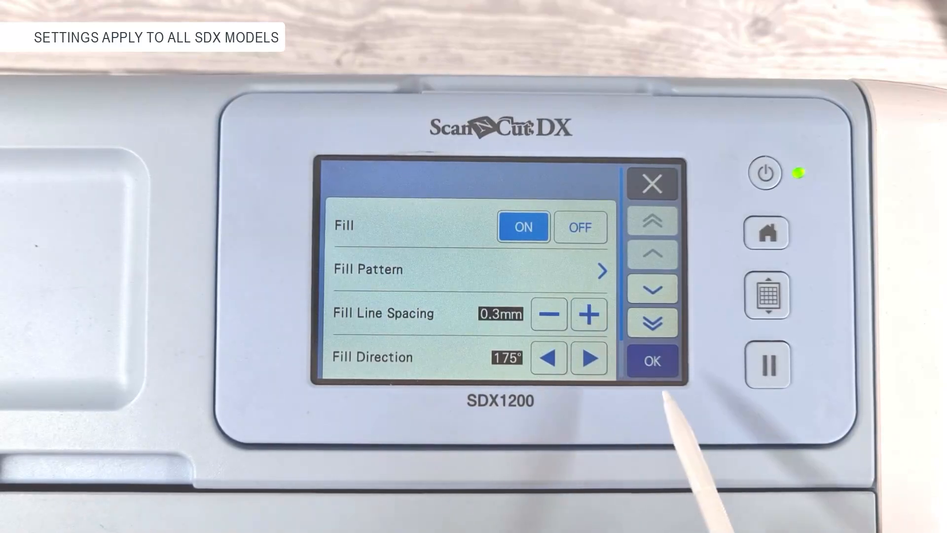
pyautogui.click(651, 361)
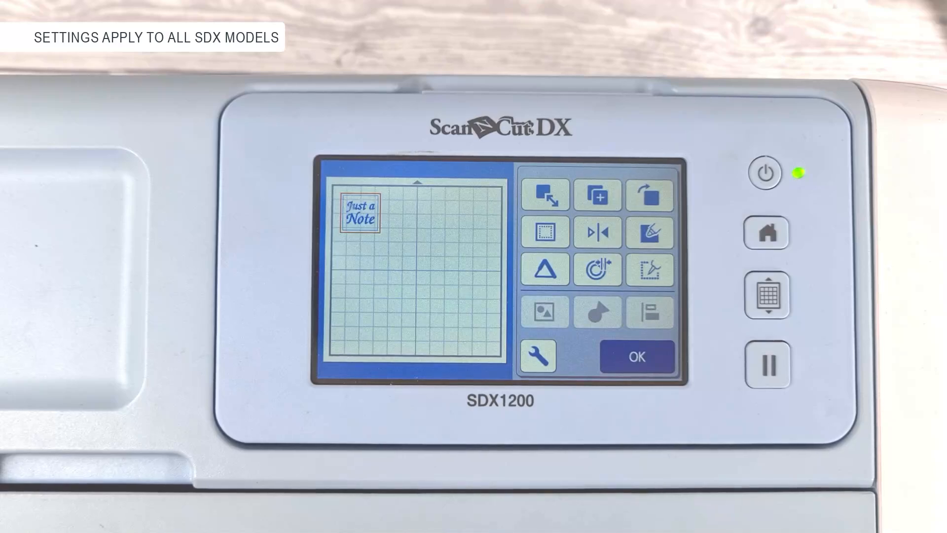
pyautogui.click(636, 357)
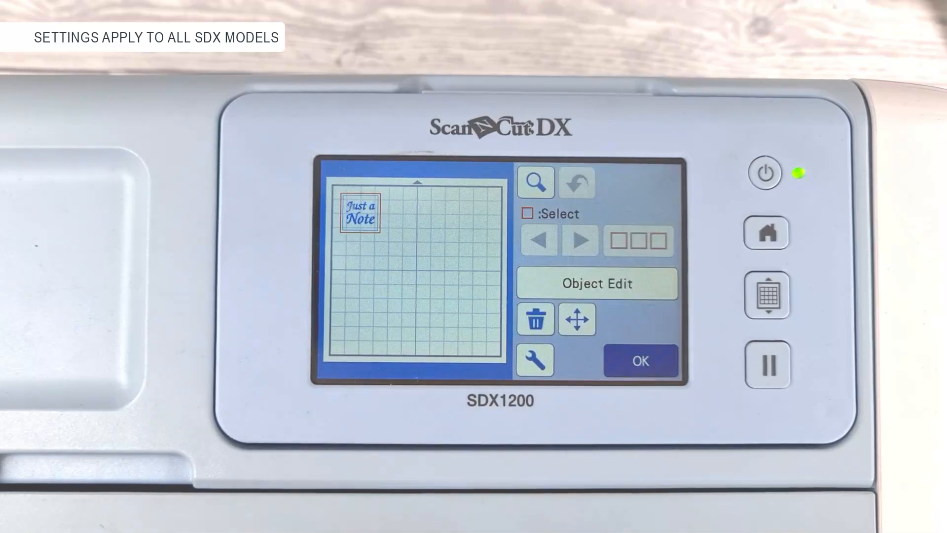
pyautogui.click(637, 361)
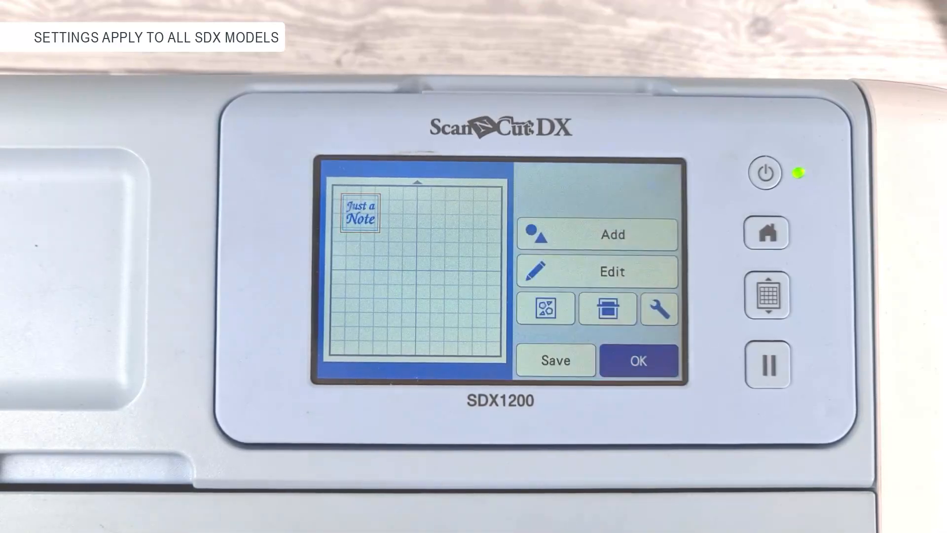
pyautogui.click(639, 361)
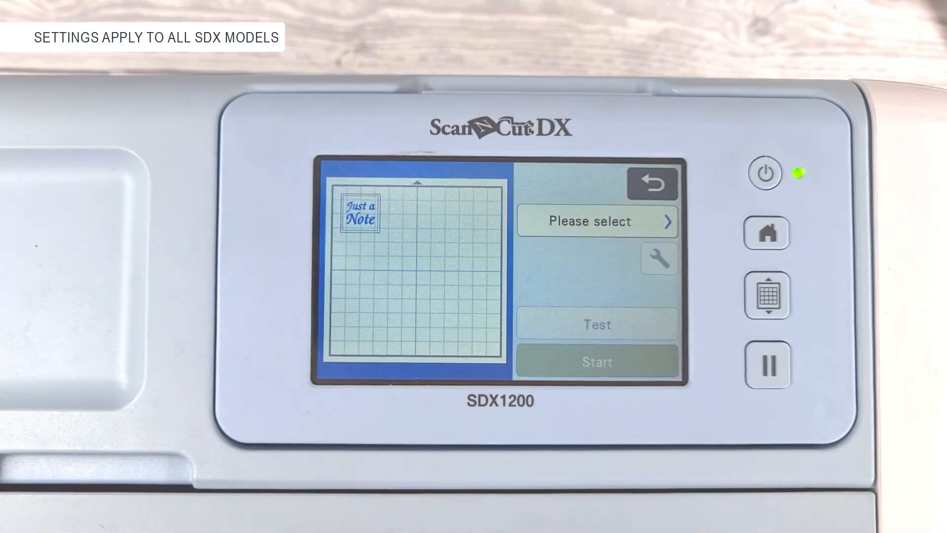
pyautogui.click(641, 226)
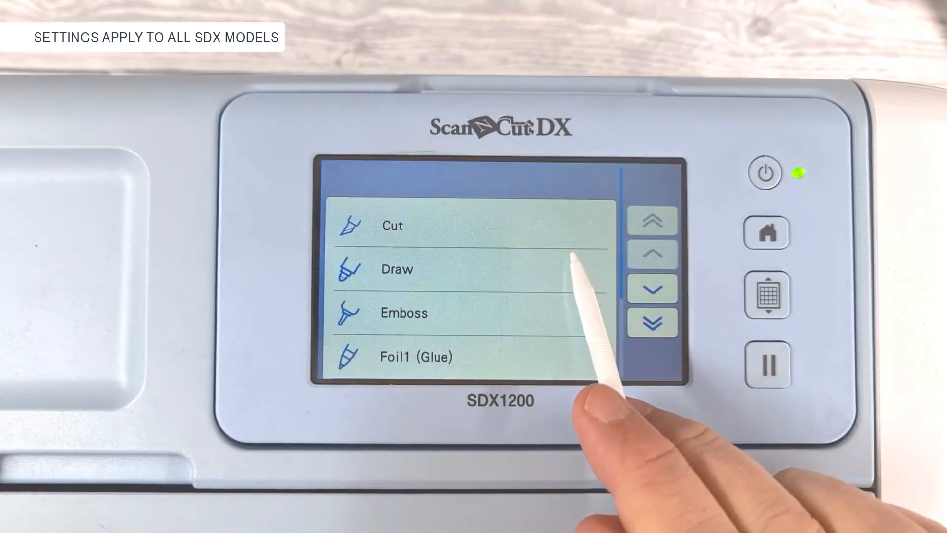
pyautogui.click(535, 270)
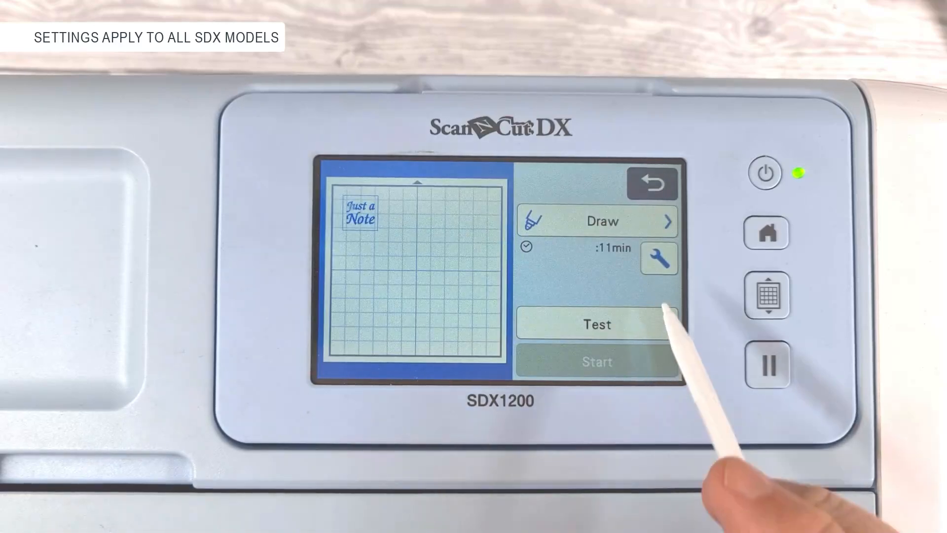
pyautogui.click(659, 258)
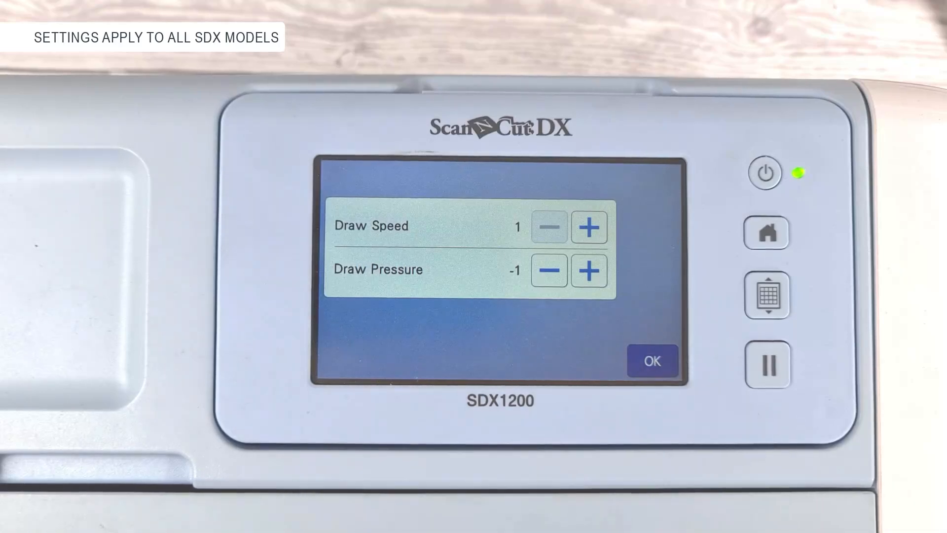
pyautogui.click(650, 361)
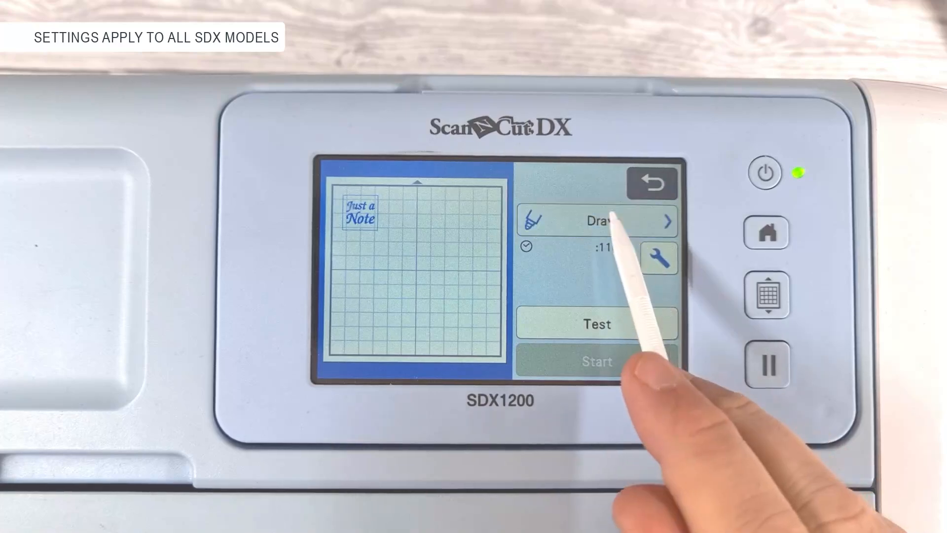
pyautogui.click(636, 221)
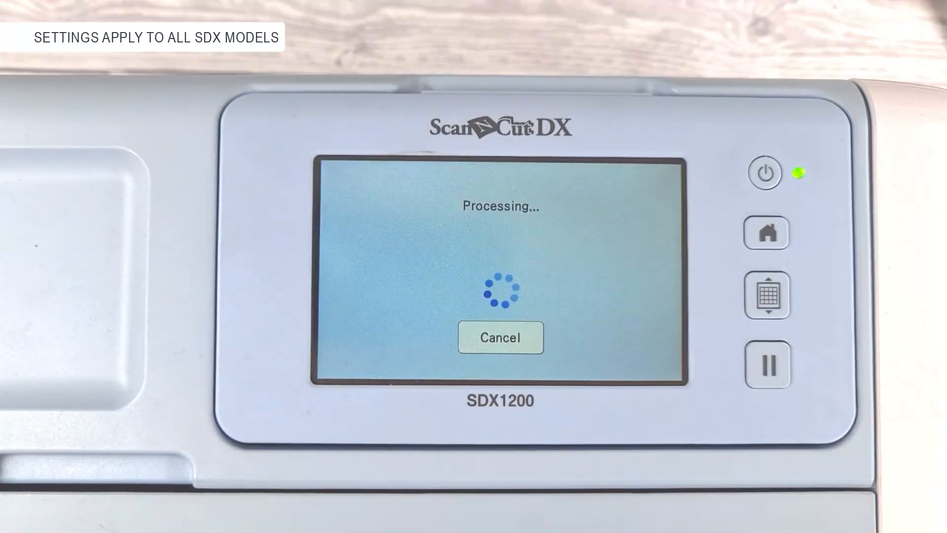